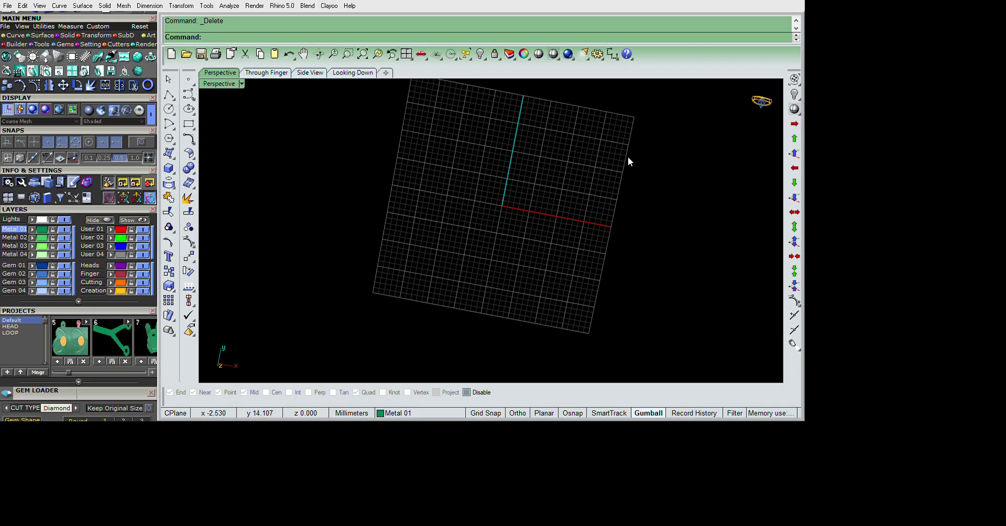
# - From the four-view layout, zoom into Looking Down, run Calc, then maximize Looking Down
pyautogui.hotkey('ctrl', 'm')
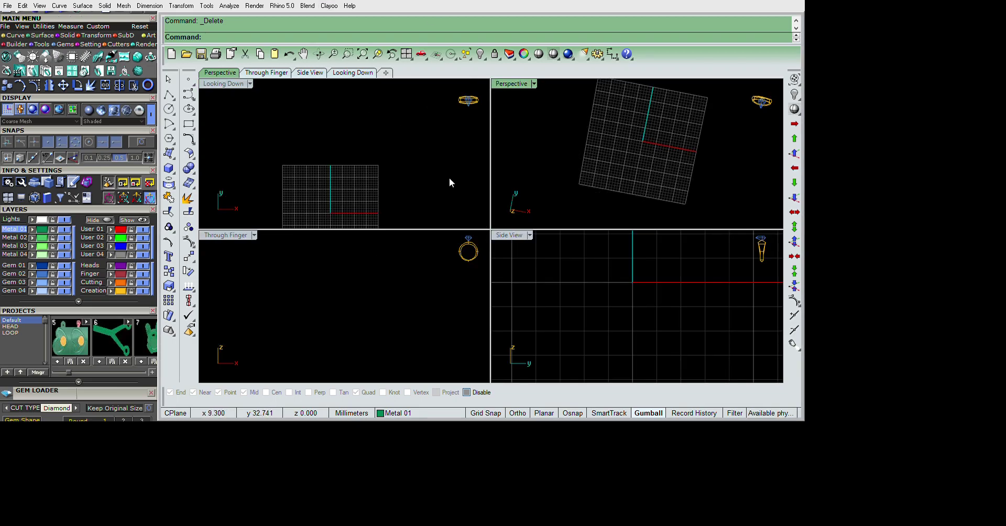
pyautogui.scroll(1, 450, 183)
pyautogui.scroll(1, 460, 223)
pyautogui.scroll(1, 422, 205)
pyautogui.scroll(1, 443, 195)
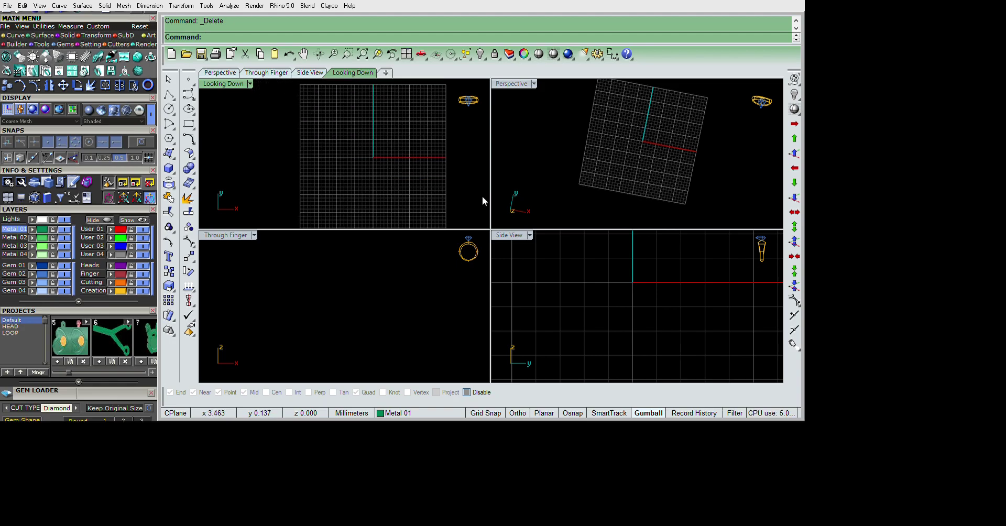
pyautogui.scroll(1, 483, 198)
pyautogui.scroll(1, 480, 193)
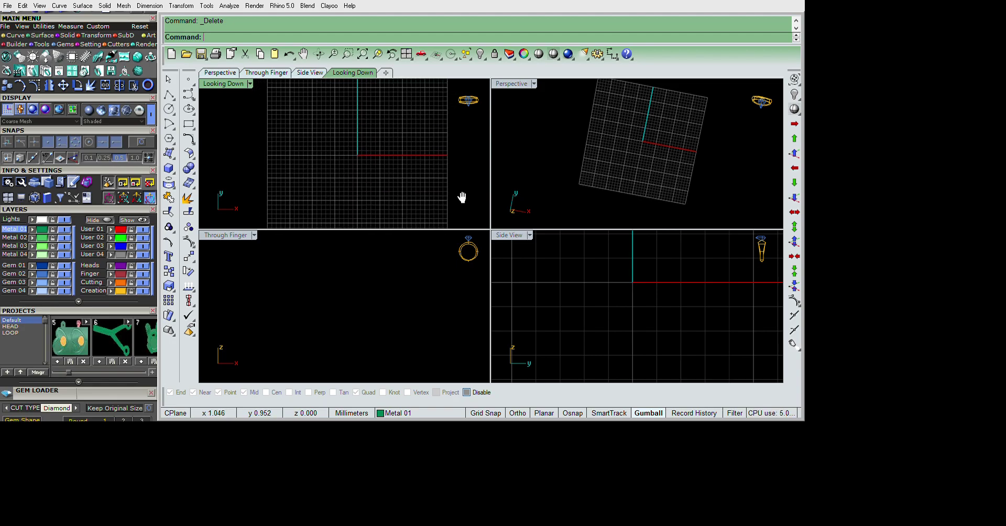
pyautogui.scroll(1, 445, 190)
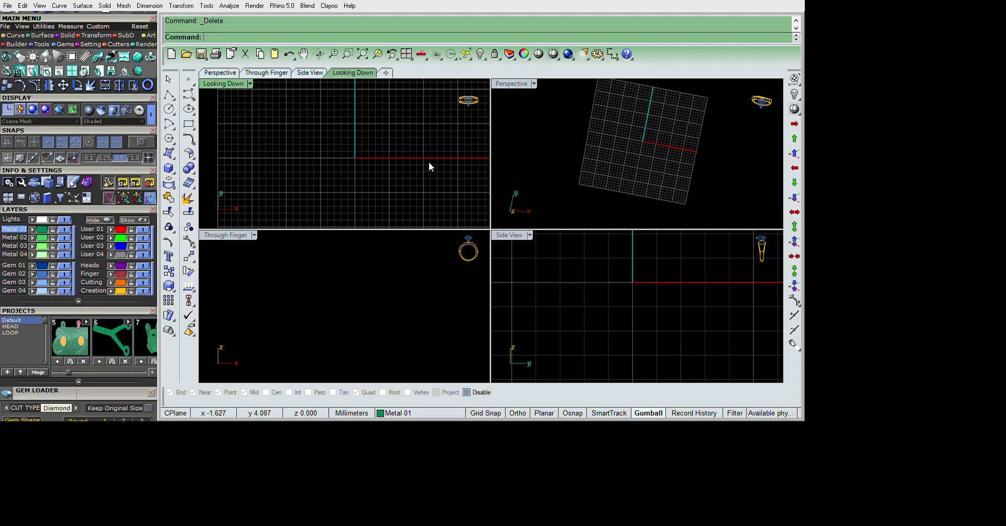
pyautogui.write('Ca')
pyautogui.press('Return')
pyautogui.hotkey('ctrl', 'm')
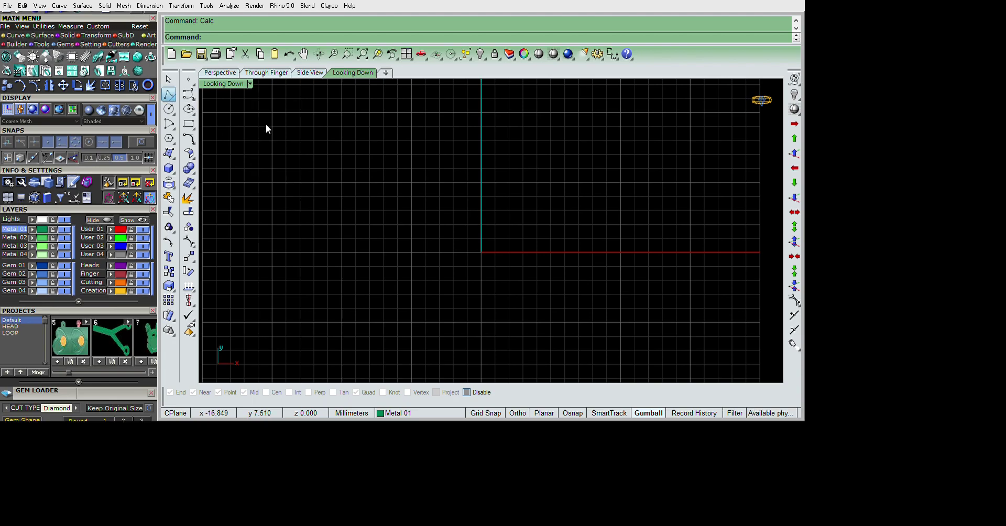
# - Draw a line from its midpoint at the origin with length 190.5/2
pyautogui.click(481, 252)
pyautogui.write('190.5/2')
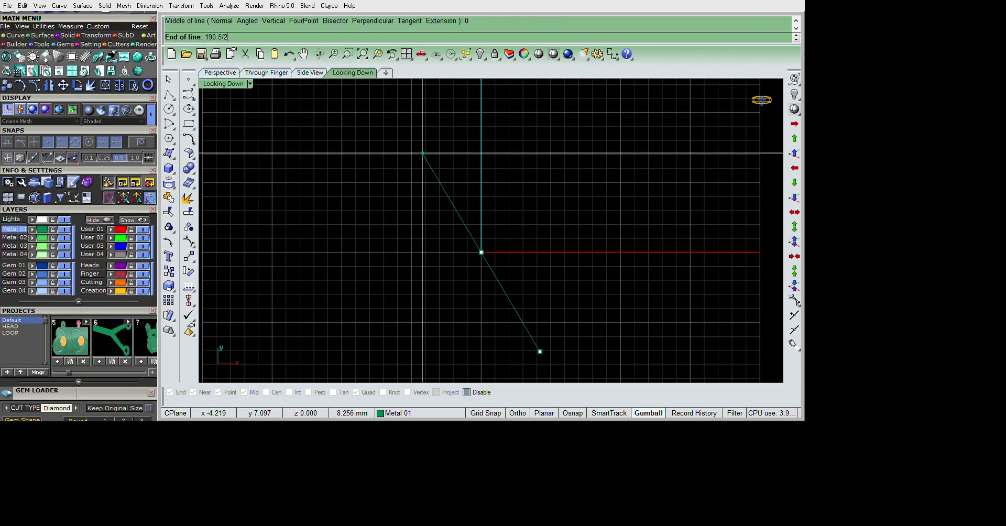
pyautogui.press('Return')
pyautogui.press('Escape')
# - Hide the newly drawn line with the Hide command
pyautogui.hotkey('ctrl', 'v')
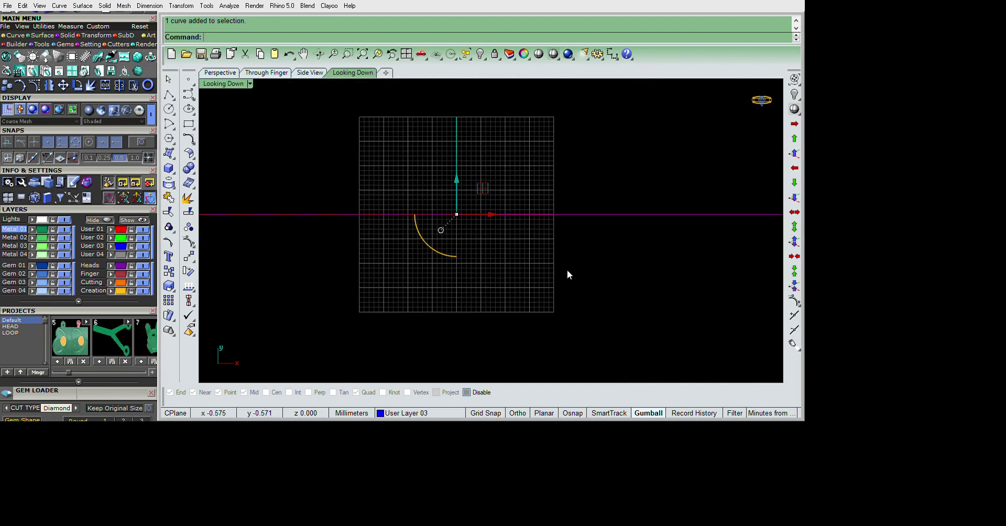
pyautogui.write('hide')
pyautogui.press('Return')
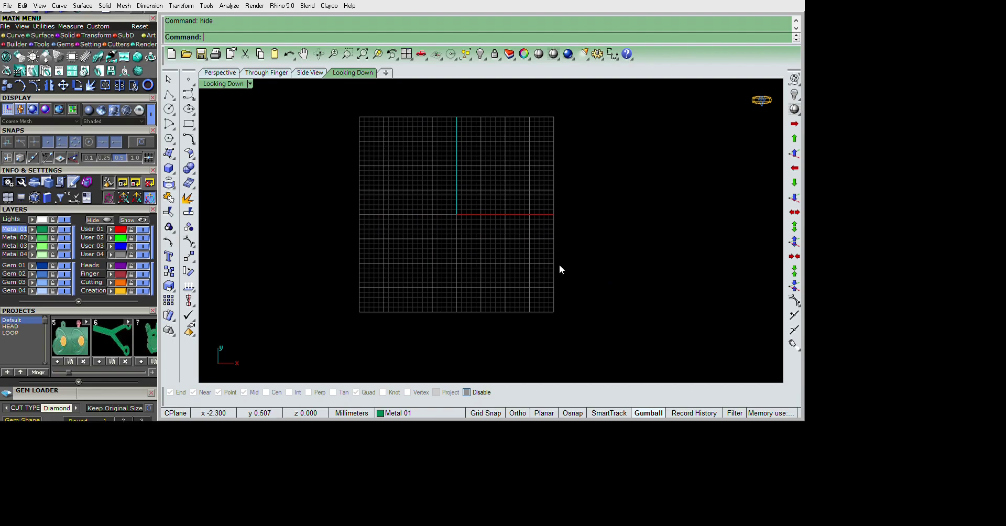
pyautogui.scroll(3, 559, 265)
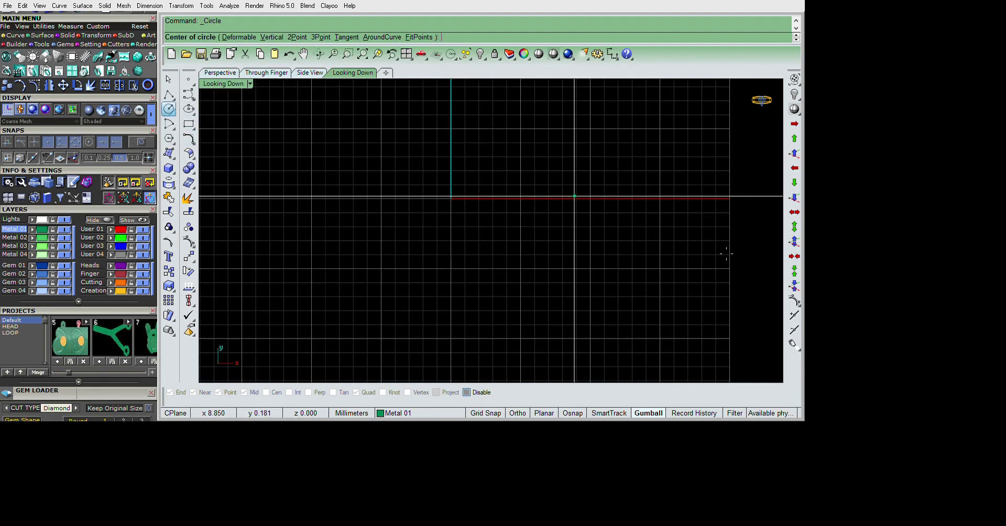
# - Create a 4 mm diameter circle centred at the origin
pyautogui.write('0')
pyautogui.press('Return')
pyautogui.write('4')
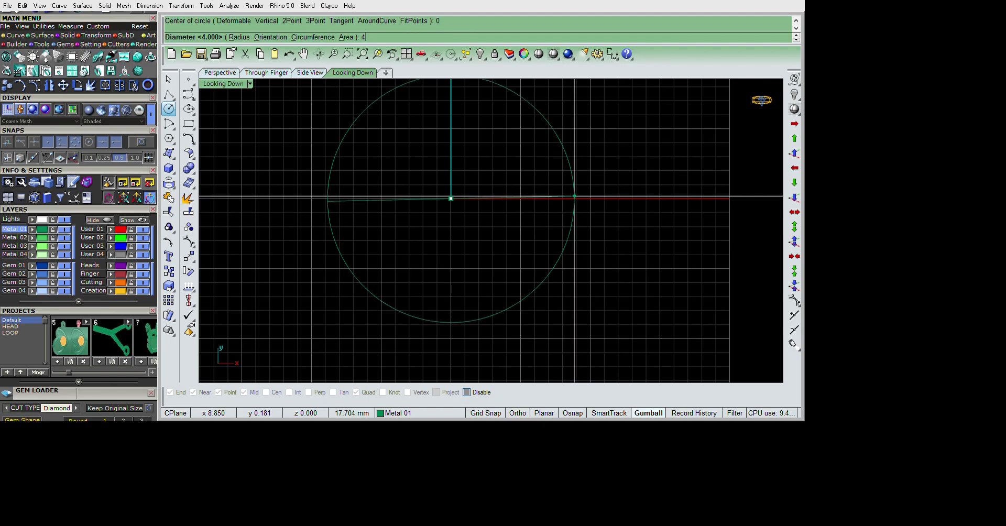
pyautogui.press('Return')
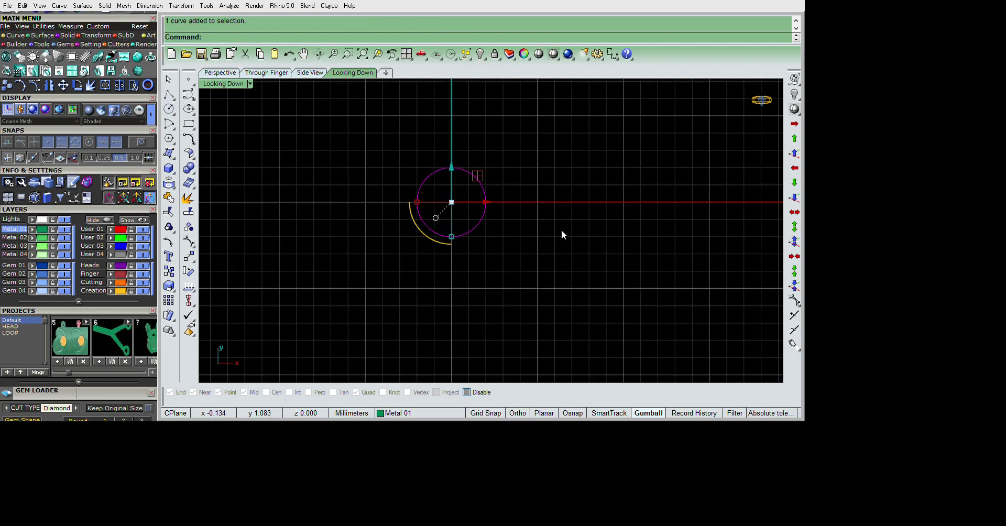
pyautogui.moveTo(561, 229); pyautogui.dragTo(599, 250, button='right')
pyautogui.scroll(3, 603, 231)
# - Offset the circle outward by 0.1 and maximize the Perspective viewport
pyautogui.write('offset')
pyautogui.press('Return')
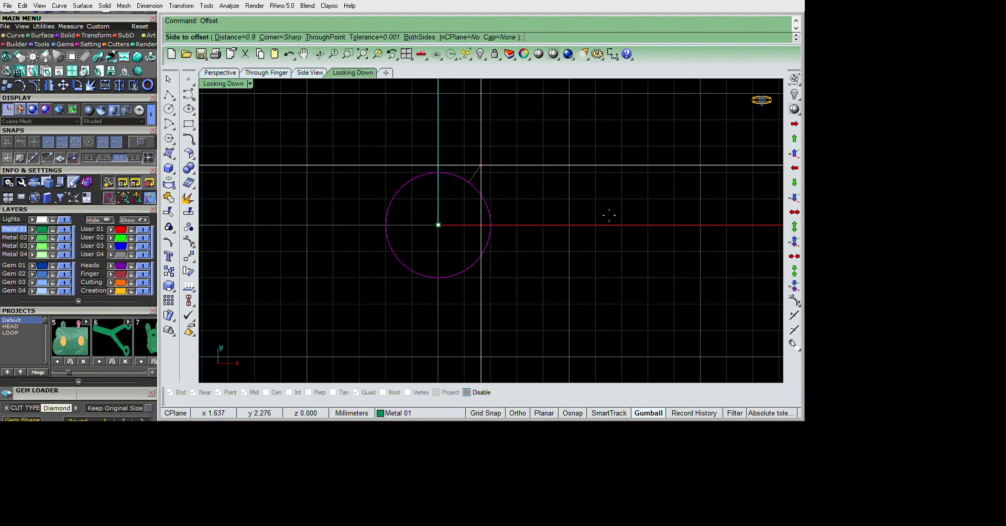
pyautogui.press('Return')
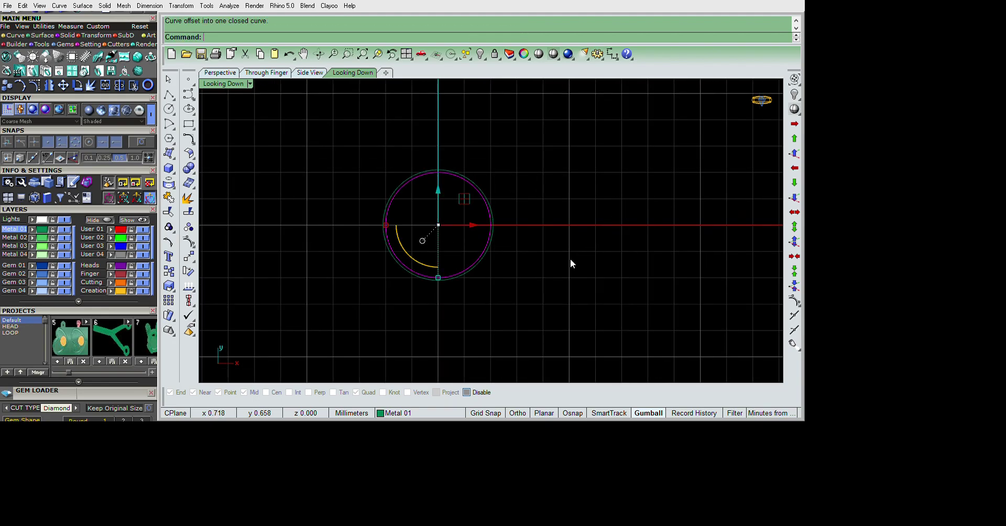
pyautogui.click(583, 232)
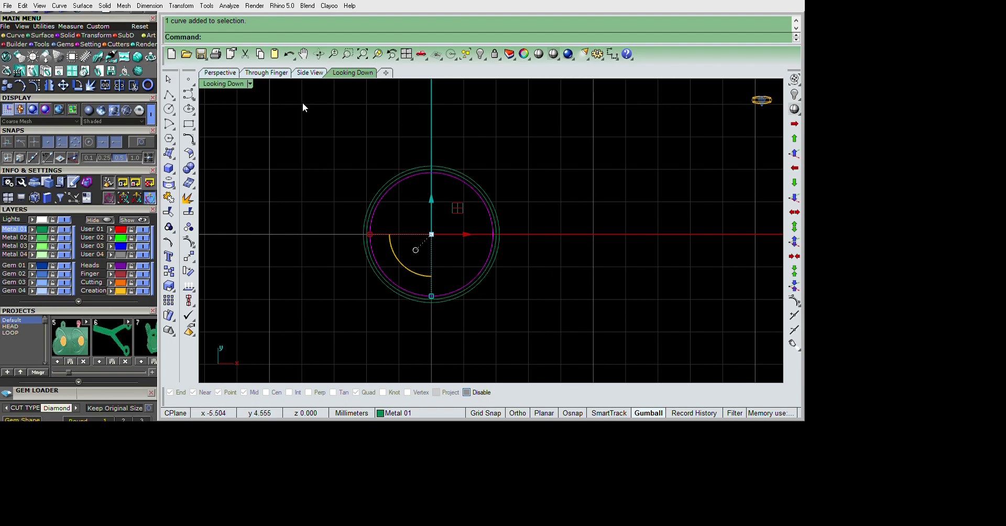
pyautogui.hotkey('ctrl', 'm')
pyautogui.hotkey('ctrl', 'F4')
# - Offset the circle inward by the same distance
pyautogui.scroll(5, 669, 182)
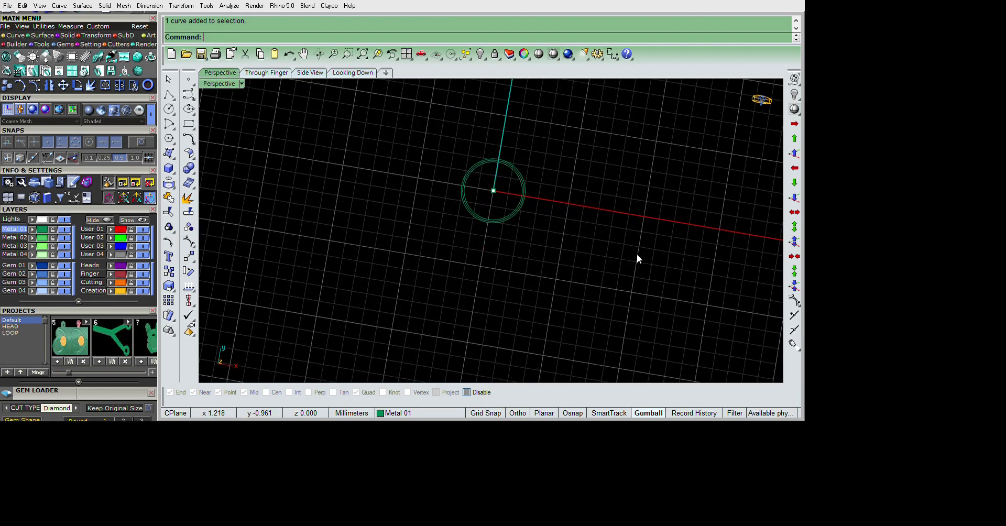
pyautogui.scroll(2, 653, 206)
pyautogui.write('o')
pyautogui.press('Return')
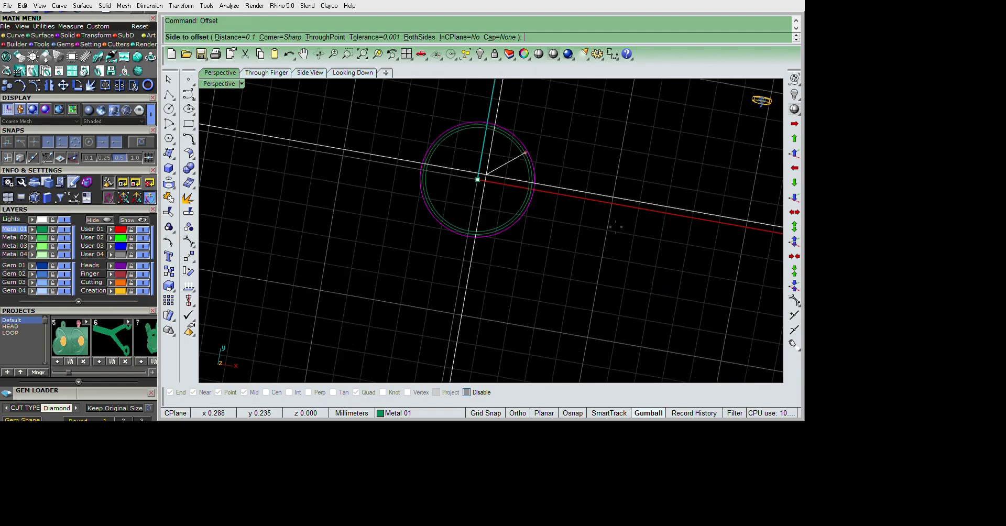
pyautogui.press('Return')
pyautogui.click(485, 173)
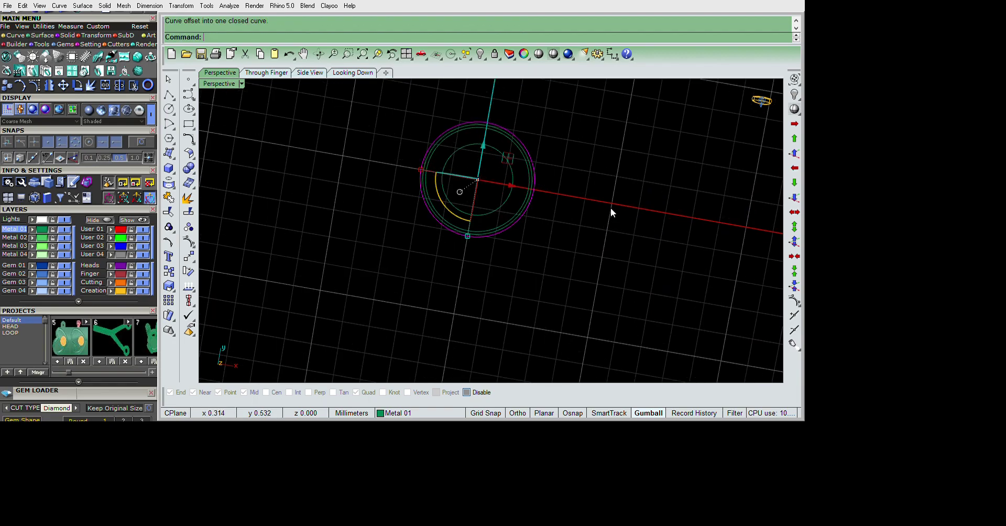
# - Extrude the circles into a solid ring with BothSides=No and Solid=Yes
pyautogui.scroll(-3, 650, 231)
pyautogui.write('ex')
pyautogui.press('Return')
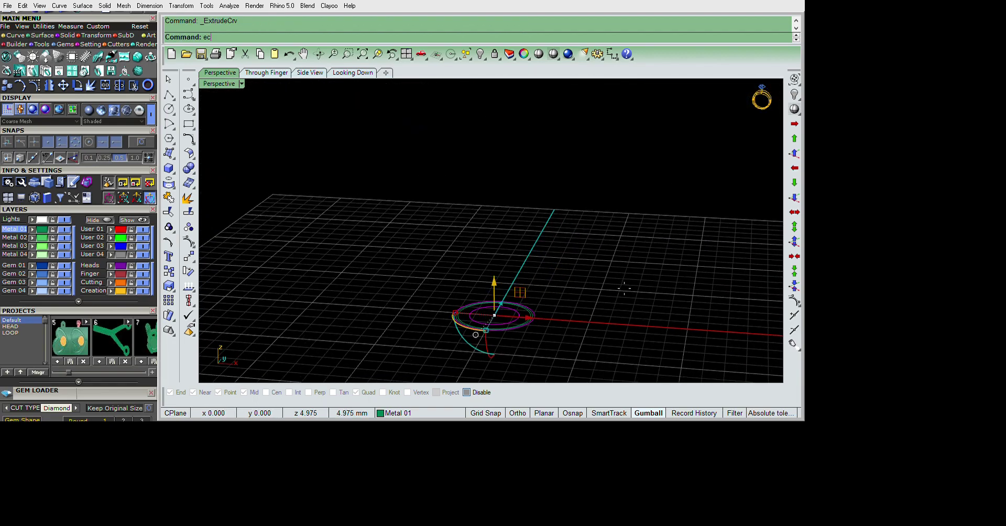
pyautogui.scroll(-2, 620, 257)
pyautogui.write('b')
pyautogui.press('Return')
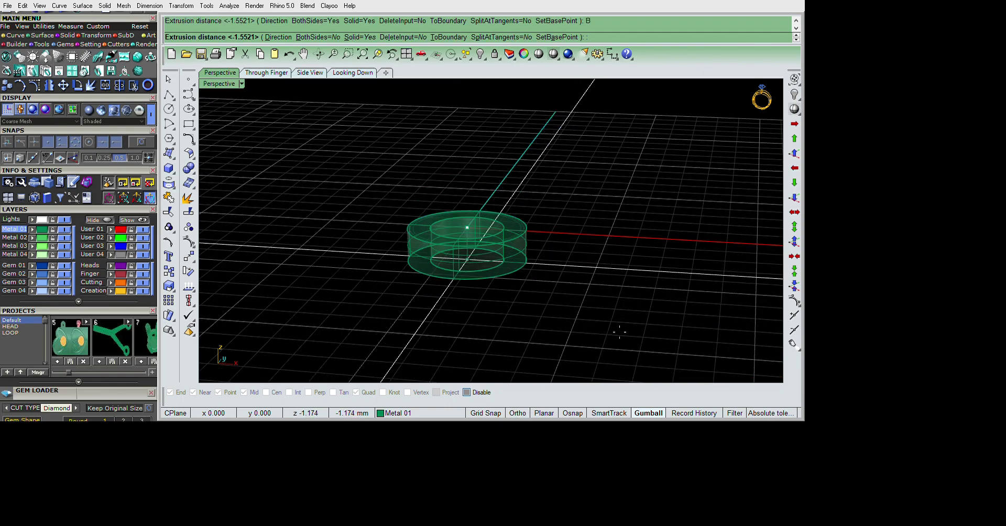
pyautogui.press('Return')
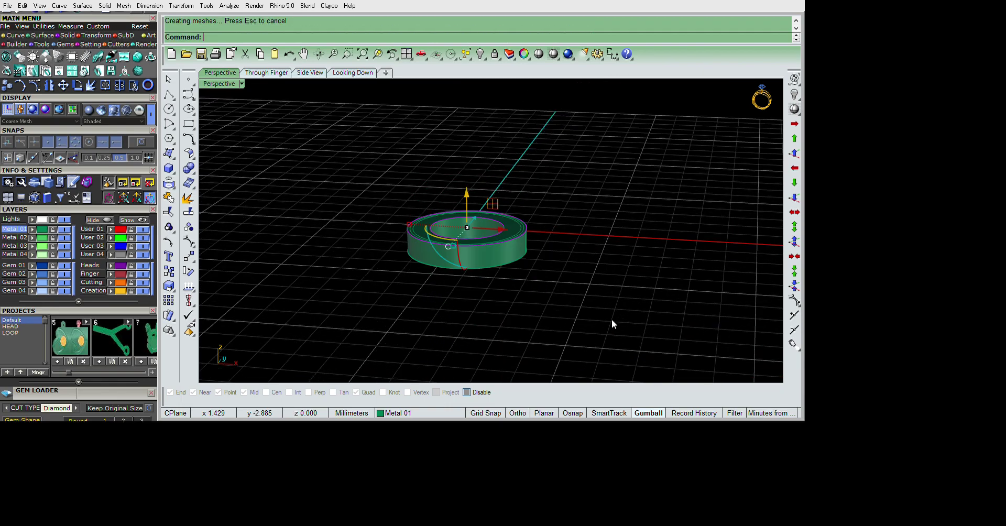
pyautogui.moveTo(612, 319)
pyautogui.mouseDown(button='right')
pyautogui.moveTo(637, 307)
pyautogui.moveTo(543, 259)
pyautogui.mouseUp(button='right')
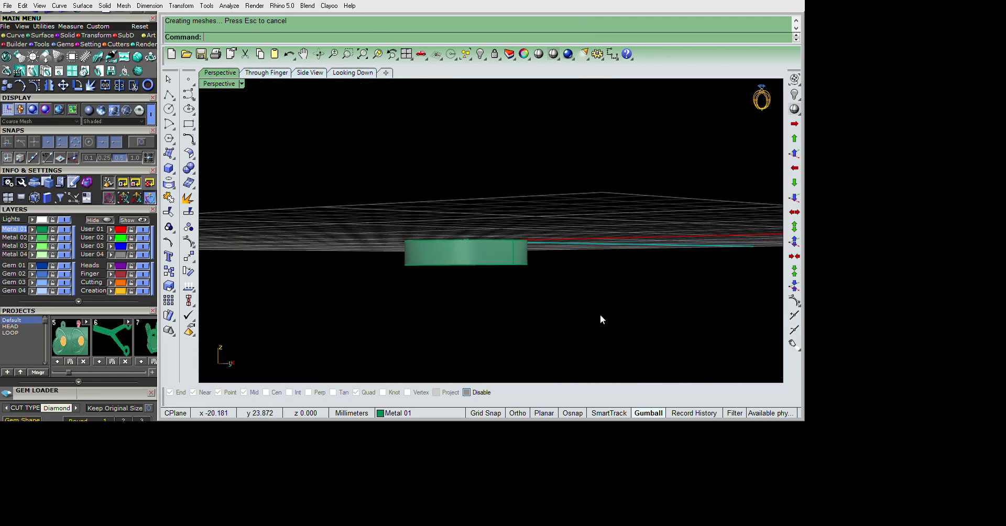
pyautogui.moveTo(600, 315); pyautogui.dragTo(601, 331, button='right')
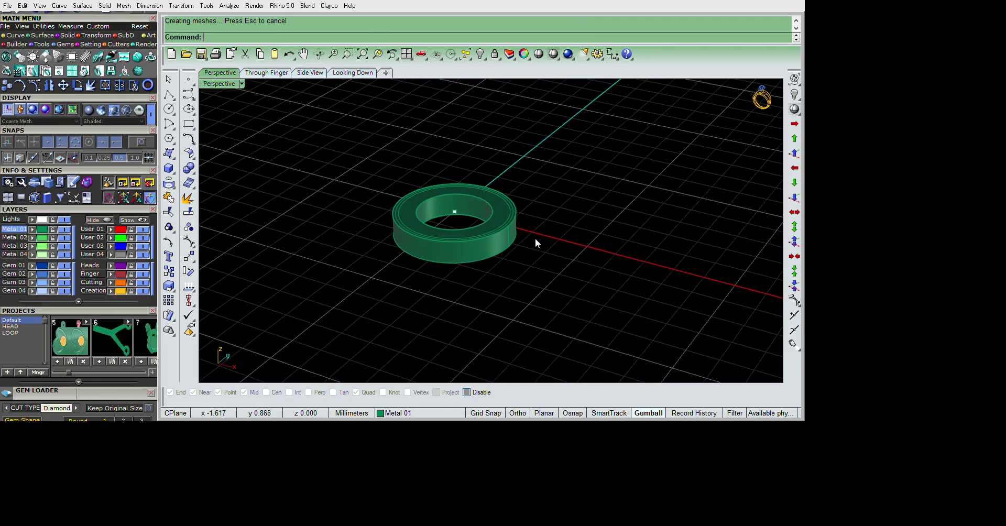
# - Select the ring and its curves, hide them, then undo the hide
pyautogui.moveTo(539, 152); pyautogui.dragTo(373, 315)
pyautogui.write('hide')
pyautogui.press('Return')
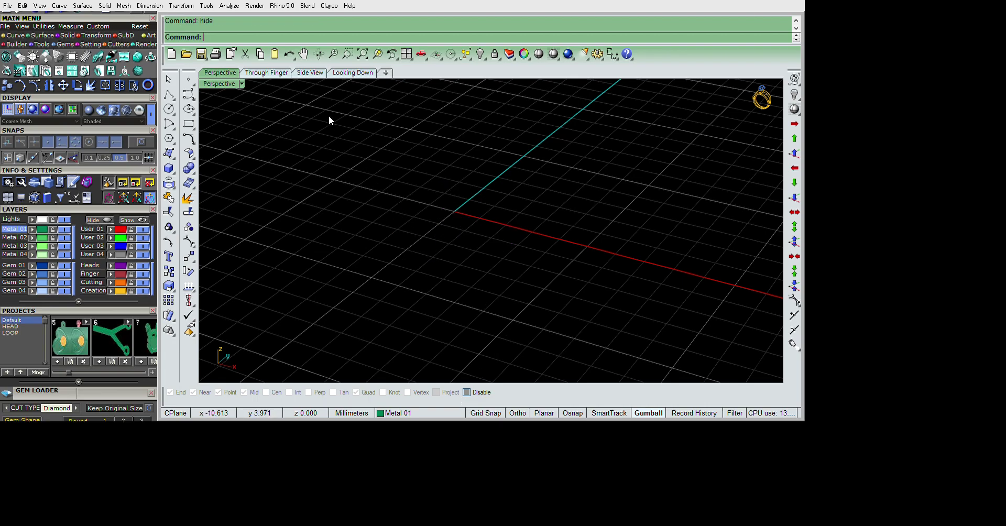
pyautogui.hotkey('ctrl', 'z')
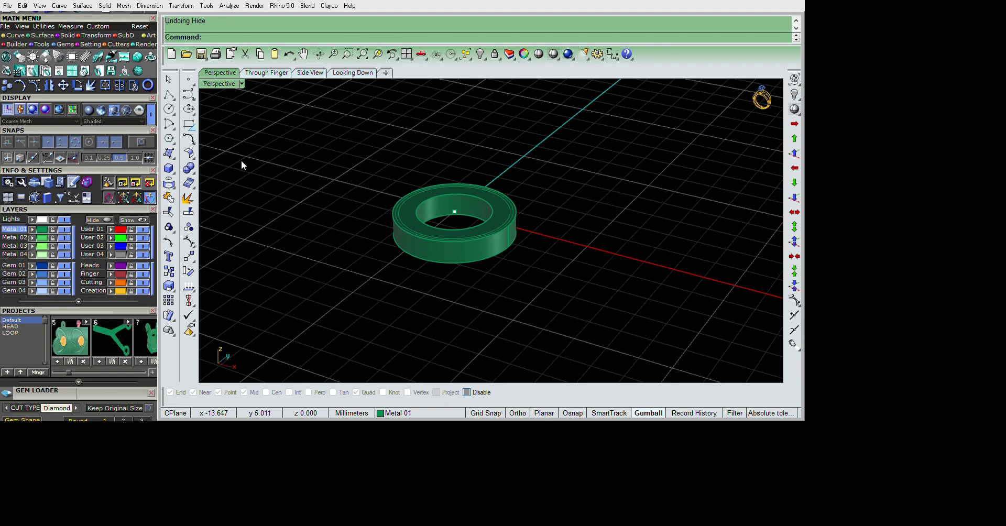
# - Draw a 0.6 square profile centred at the origin and measure it
pyautogui.press('F5')
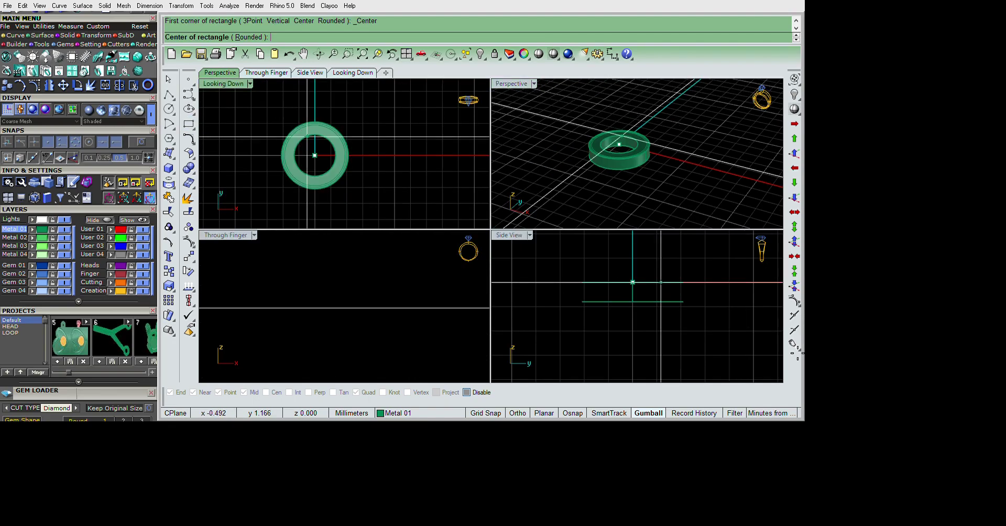
pyautogui.write('0')
pyautogui.press('Return')
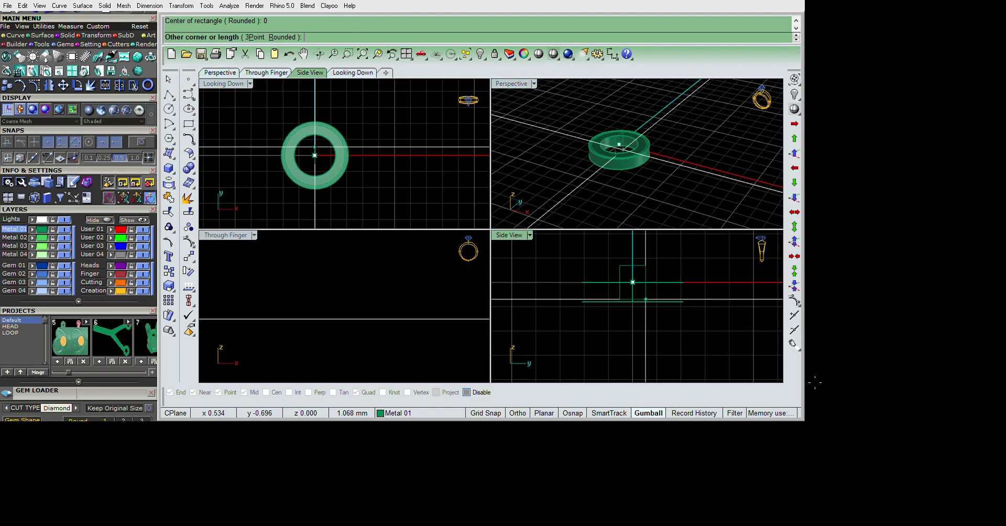
pyautogui.press('Return')
pyautogui.press('Return')
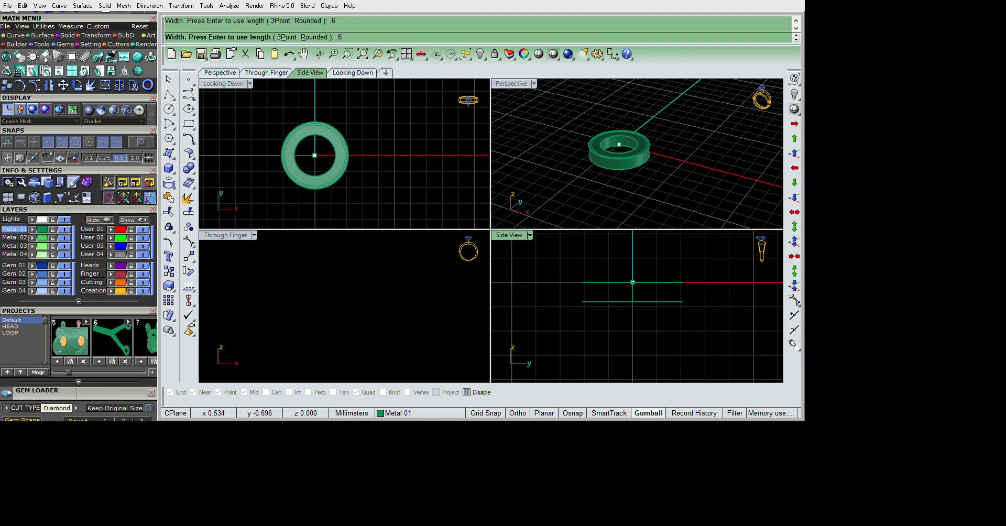
pyautogui.scroll(4, 781, 361)
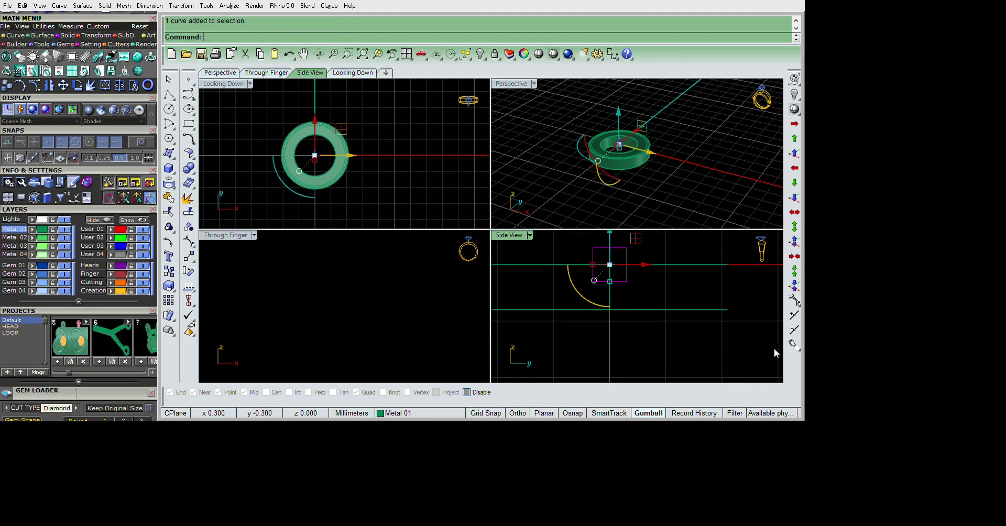
pyautogui.write('a')
pyautogui.click(792, 343)
pyautogui.click(598, 265)
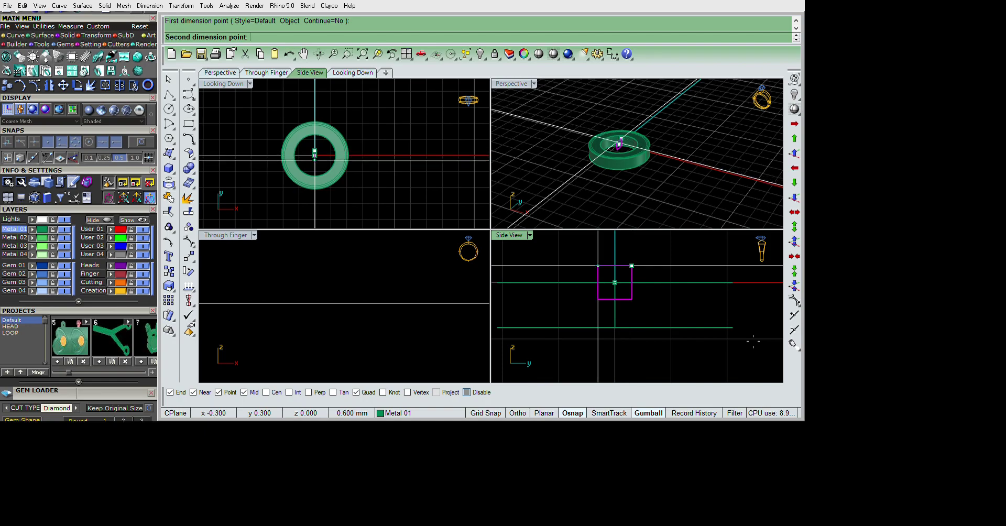
# - Scale1D the square profile by a 0.35 factor from its centre
pyautogui.click(632, 299)
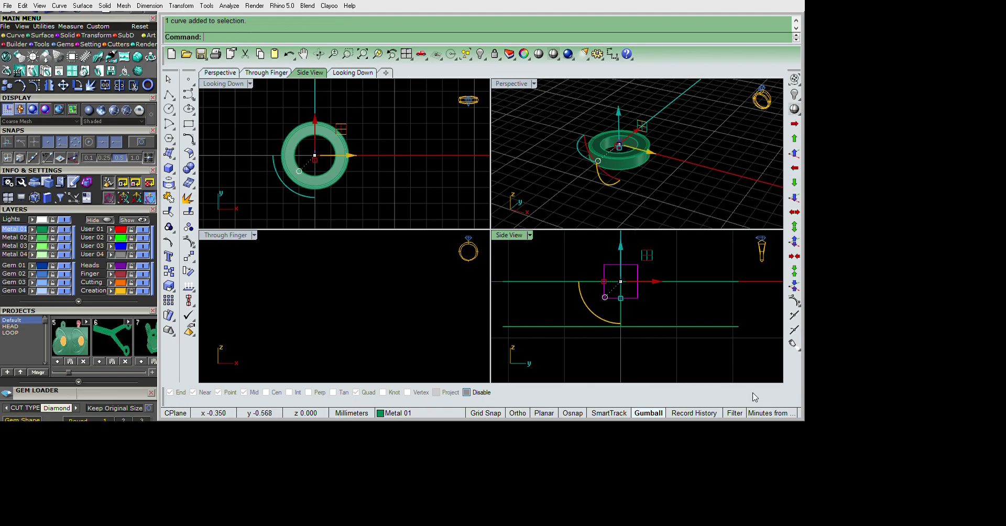
pyautogui.write('Scale1D')
pyautogui.click(620, 265)
pyautogui.click(637, 265)
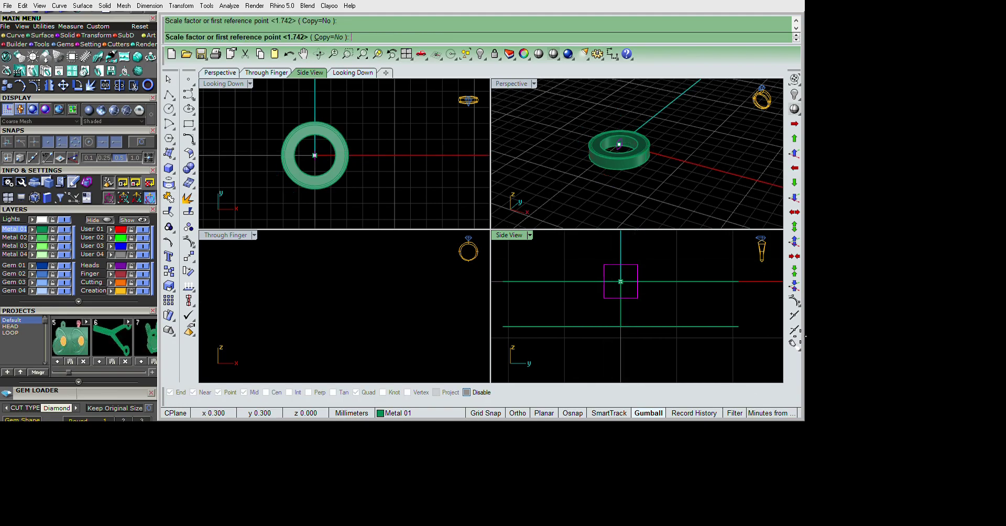
pyautogui.write('.3')
pyautogui.press('Return')
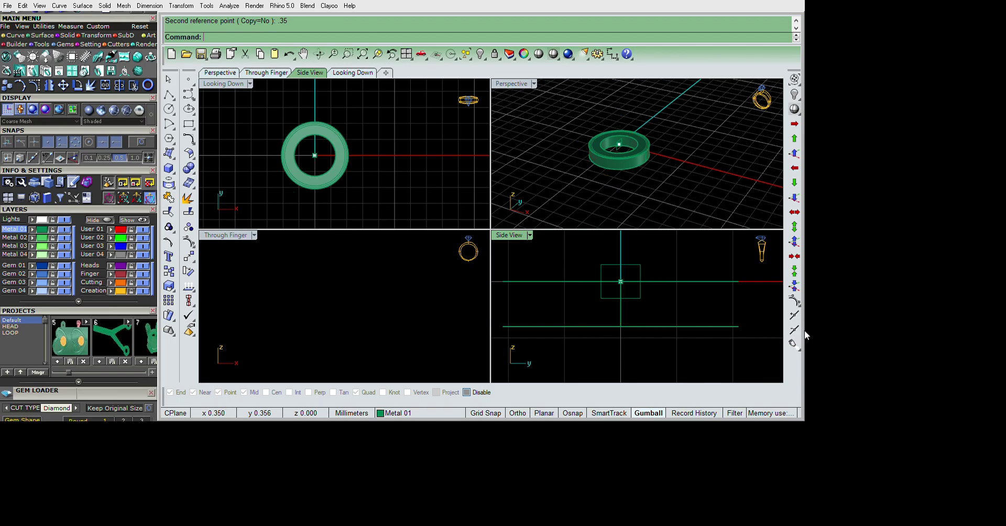
pyautogui.write('a')
# - Measure the profile's width, restore the curve and move it out to the ring's edge
pyautogui.press('Delete')
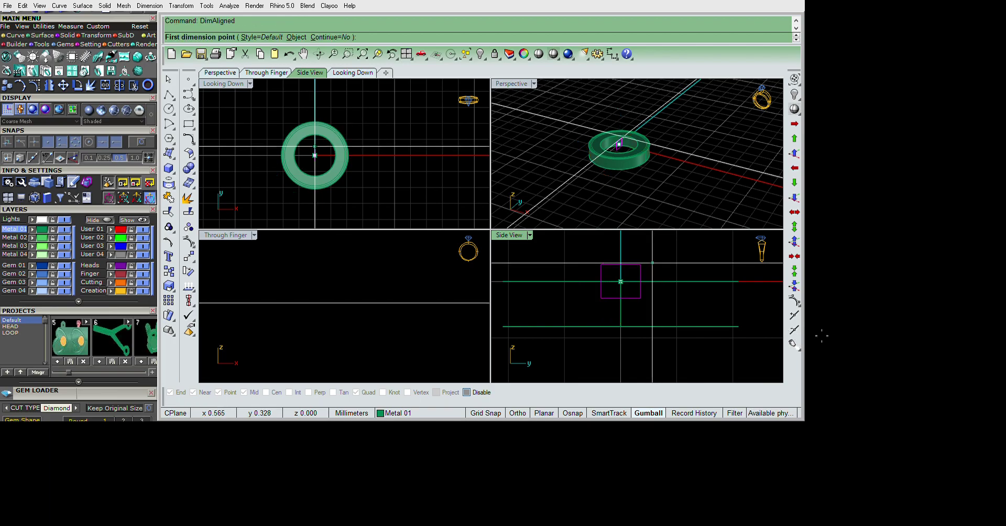
pyautogui.click(640, 265)
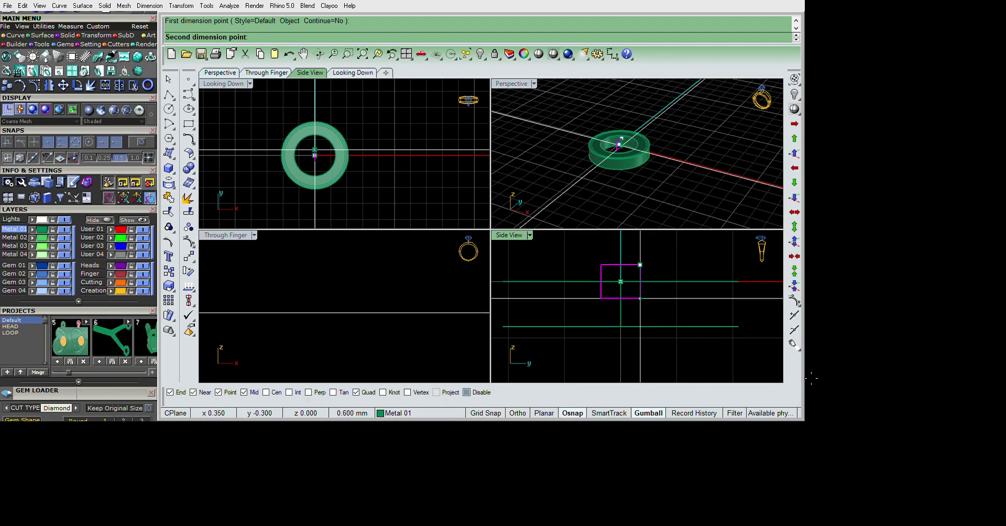
pyautogui.press('Escape')
pyautogui.hotkey('ctrl', 'z')
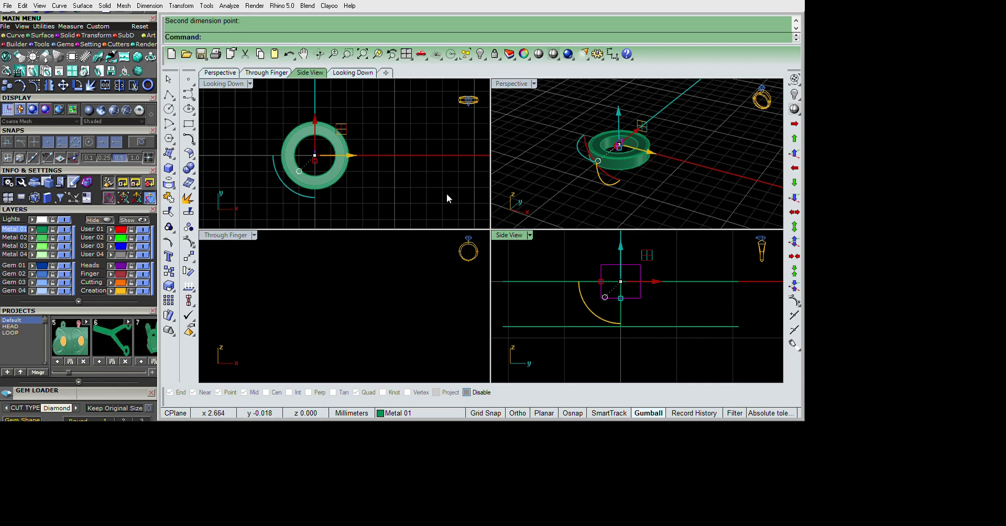
pyautogui.moveTo(446, 198); pyautogui.dragTo(478, 199)
pyautogui.press('Return')
pyautogui.write('5.5')
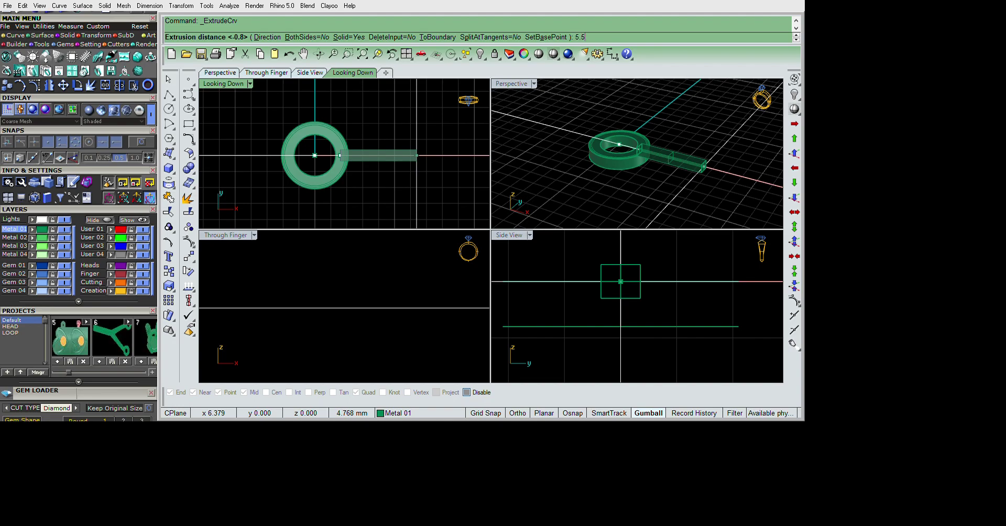
# - Extrude the profile 5.5 into a square bar and view it in maximized Perspective
pyautogui.press('Return')
pyautogui.click(637, 104)
pyautogui.hotkey('ctrl', 'm')
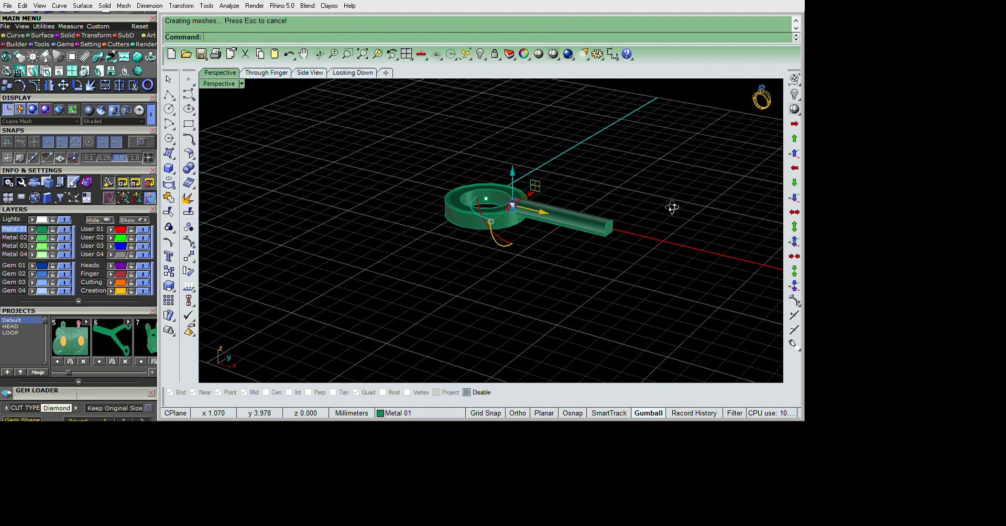
pyautogui.scroll(3, 660, 246)
pyautogui.moveTo(738, 271); pyautogui.dragTo(742, 256, button='right')
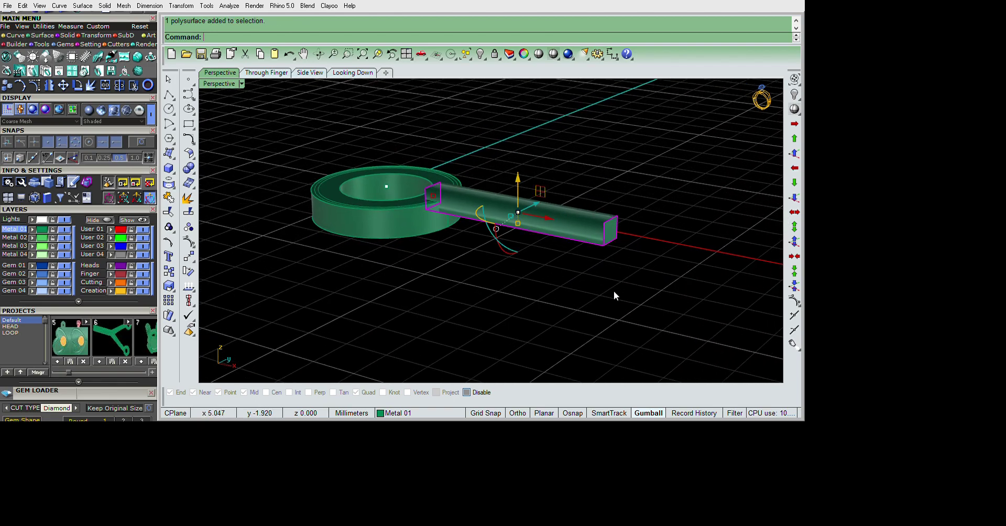
pyautogui.moveTo(619, 335); pyautogui.dragTo(548, 205, button='right')
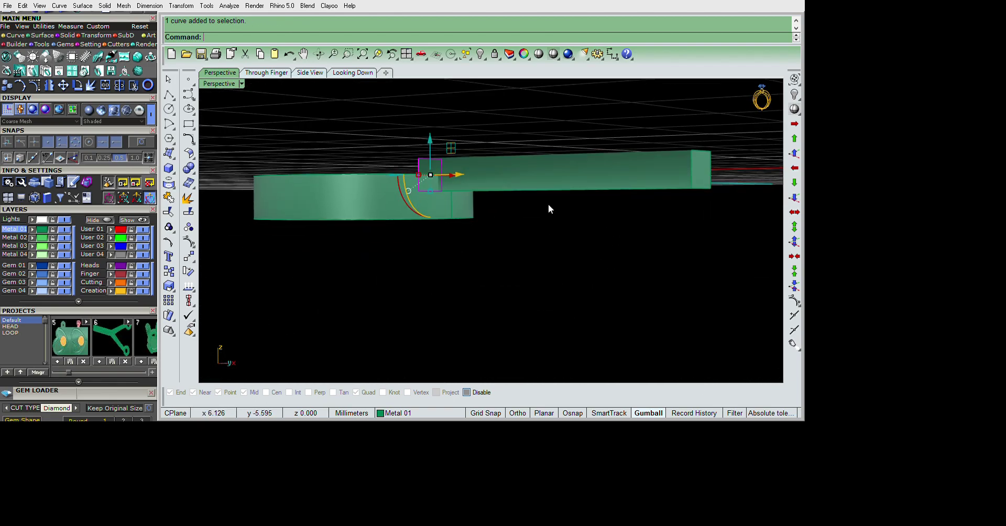
# - Lower the bar beneath the ring with the gumball
pyautogui.moveTo(536, 174); pyautogui.dragTo(552, 252)
pyautogui.hotkey('ctrl', 'z')
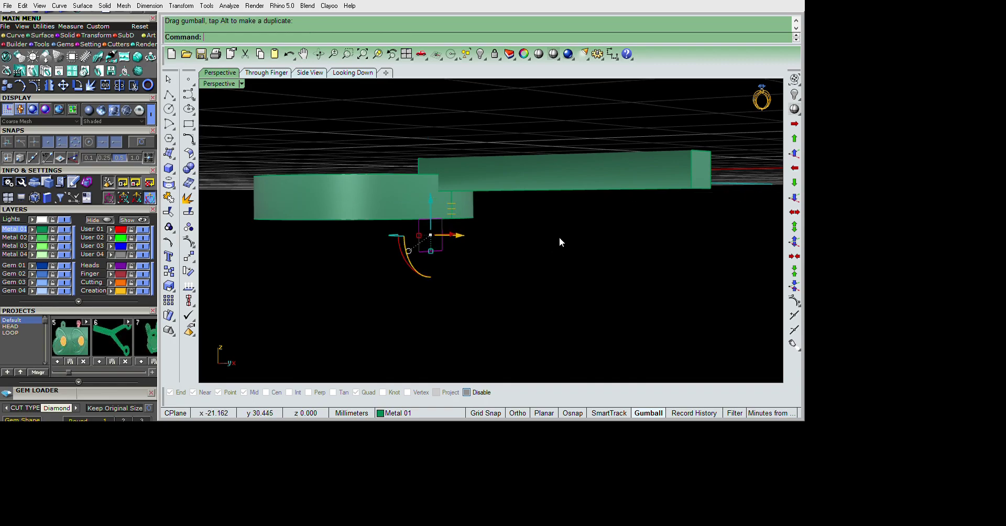
pyautogui.click(692, 179)
pyautogui.moveTo(684, 177)
pyautogui.mouseDown()
pyautogui.moveTo(701, 254)
pyautogui.moveTo(681, 288)
pyautogui.mouseUp()
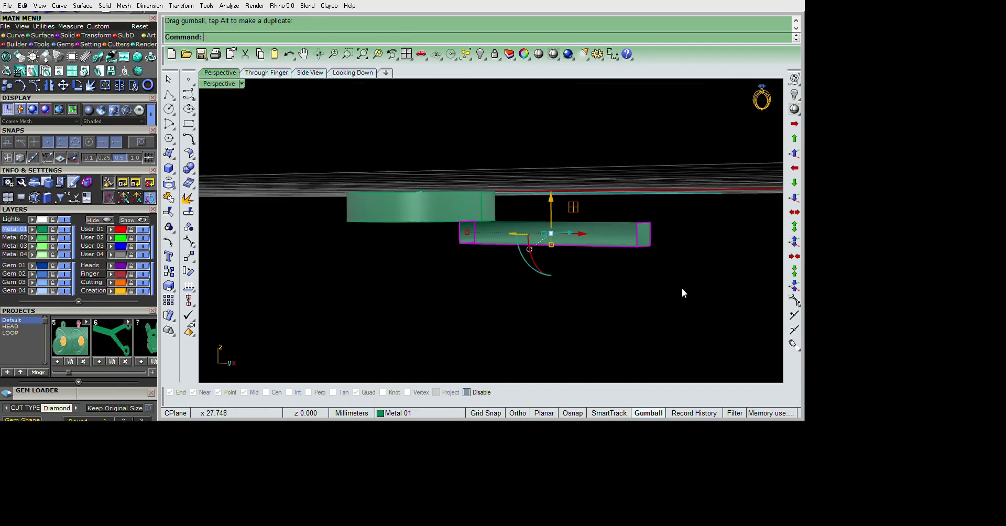
pyautogui.moveTo(681, 288)
pyautogui.mouseDown(button='right')
pyautogui.moveTo(765, 209)
pyautogui.moveTo(672, 274)
pyautogui.mouseUp(button='right')
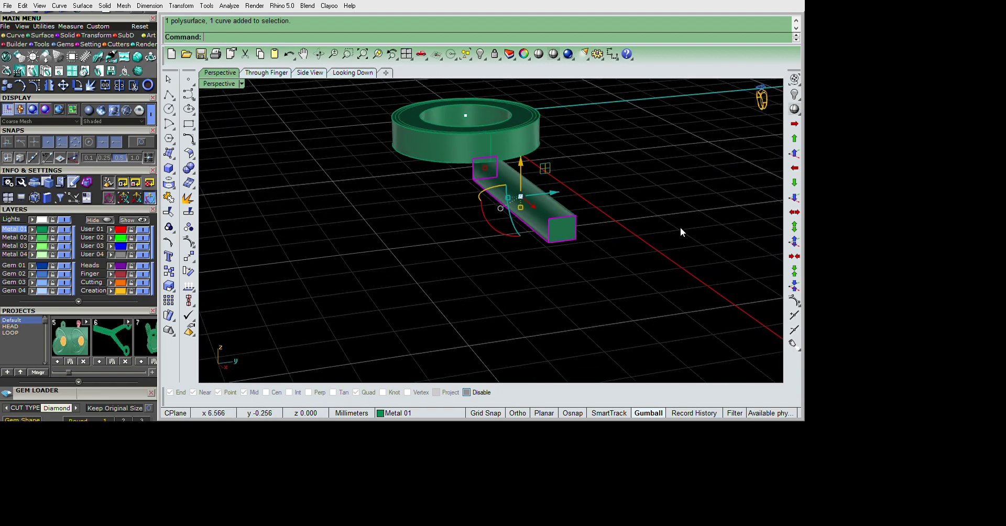
# - Copy the bar upward to stack it beside the ring
pyautogui.rightClick(666, 274)
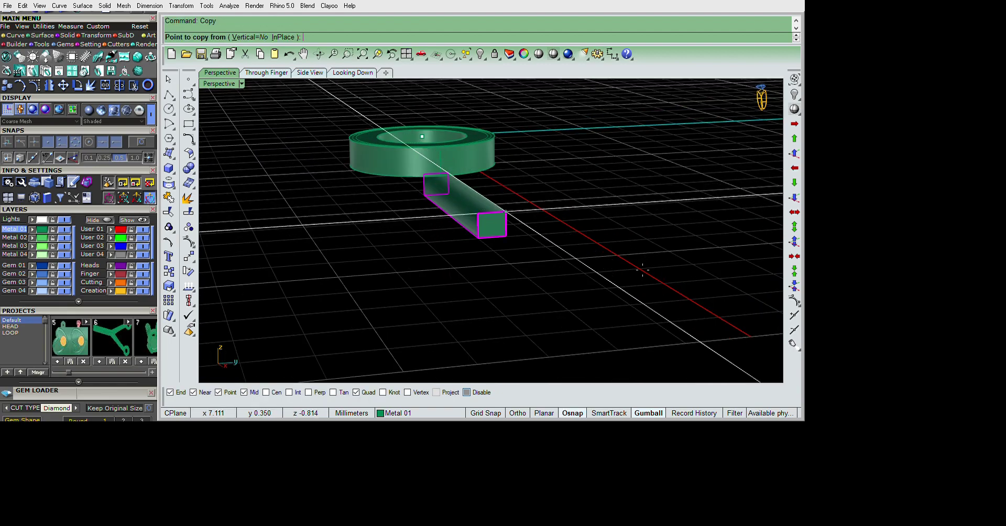
pyautogui.click(506, 211)
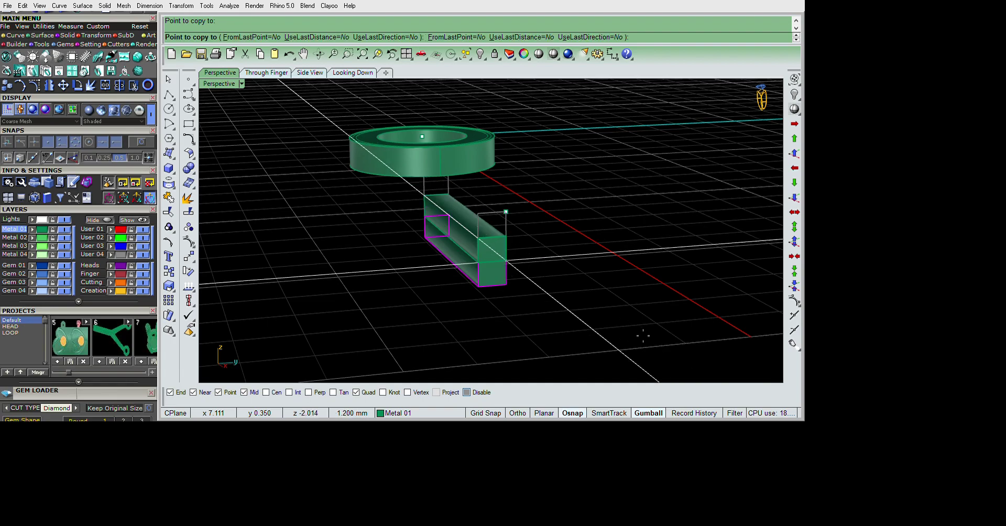
pyautogui.click(640, 311)
pyautogui.rightClick(628, 311)
pyautogui.moveTo(611, 310)
pyautogui.mouseDown(button='right')
pyautogui.moveTo(666, 259)
pyautogui.moveTo(645, 245)
pyautogui.moveTo(544, 231)
pyautogui.moveTo(567, 207)
pyautogui.moveTo(559, 196)
pyautogui.moveTo(583, 199)
pyautogui.mouseUp(button='right')
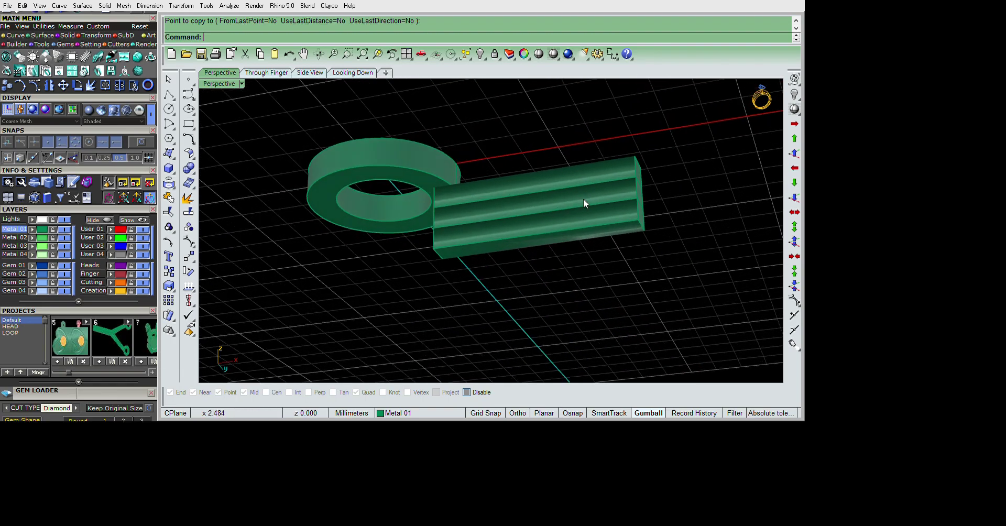
pyautogui.scroll(2, 554, 235)
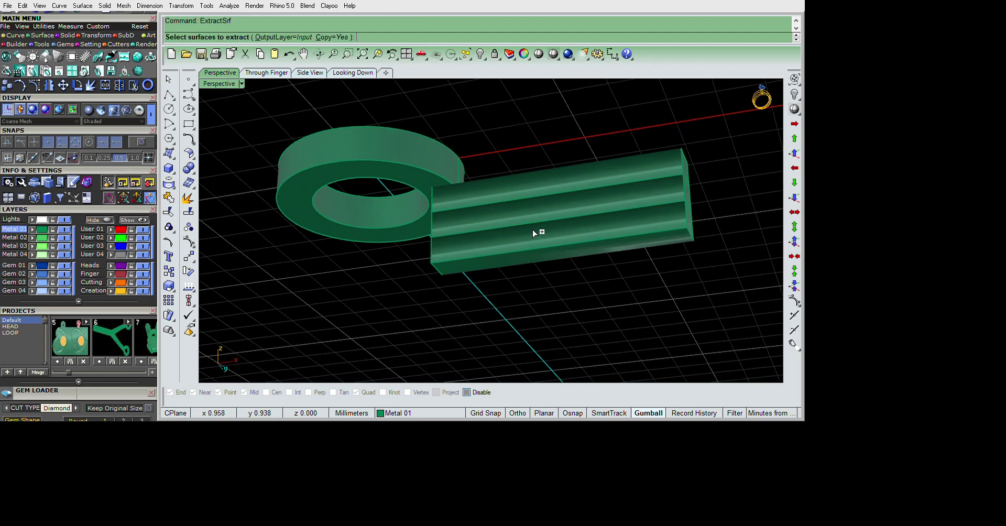
# - Extract the ring's bottom face, move it down, extrude it into a second ring, delete the leftover face
pyautogui.moveTo(539, 233); pyautogui.dragTo(467, 178, button='right')
pyautogui.press('Return')
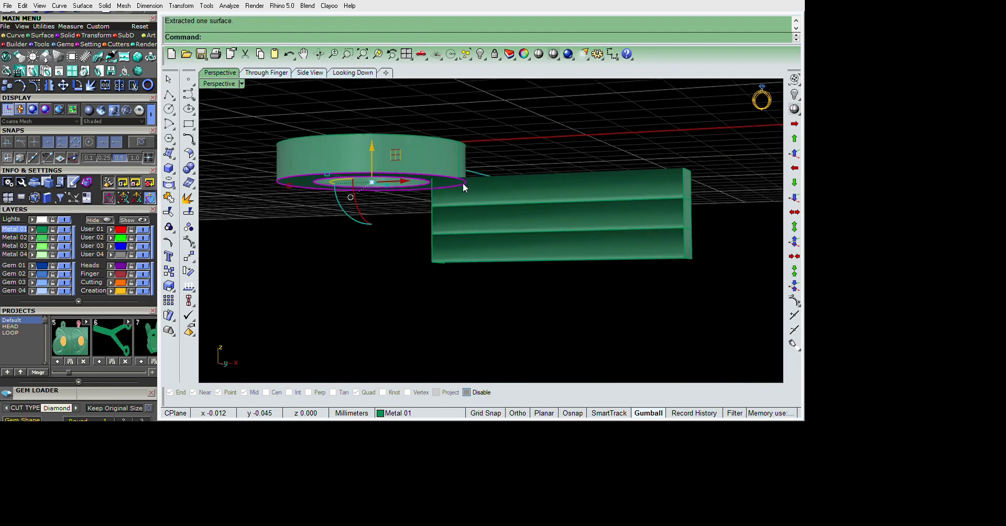
pyautogui.moveTo(372, 182); pyautogui.dragTo(371, 263)
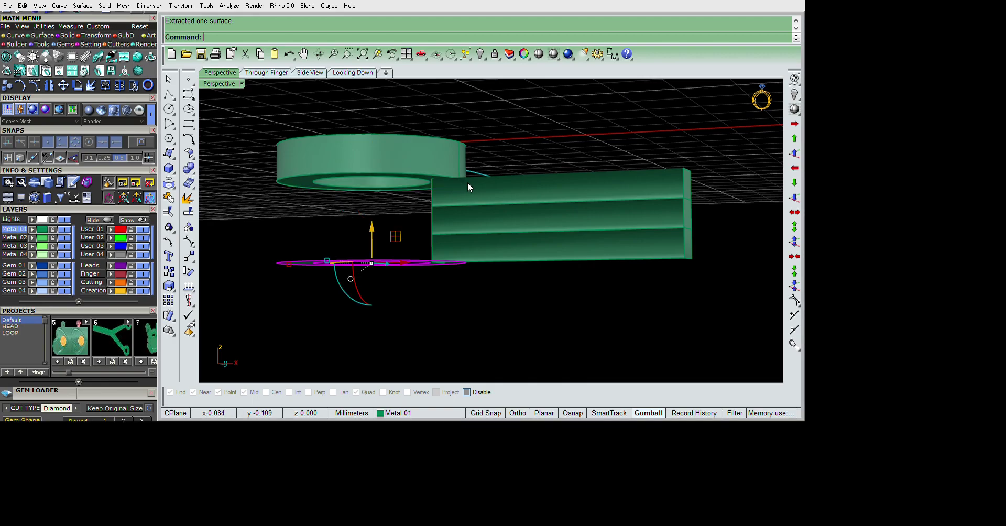
pyautogui.moveTo(371, 263); pyautogui.dragTo(610, 242, button='right')
pyautogui.write('e')
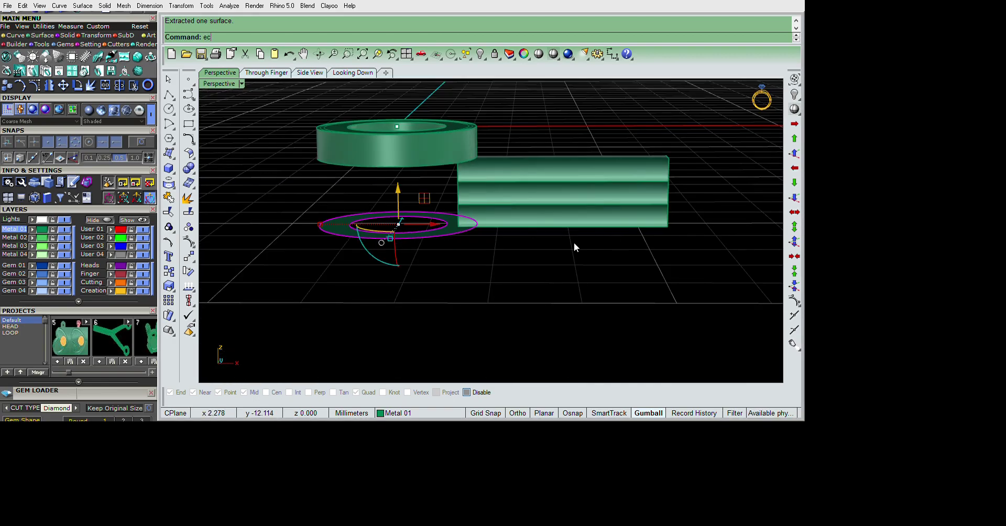
pyautogui.press('Return')
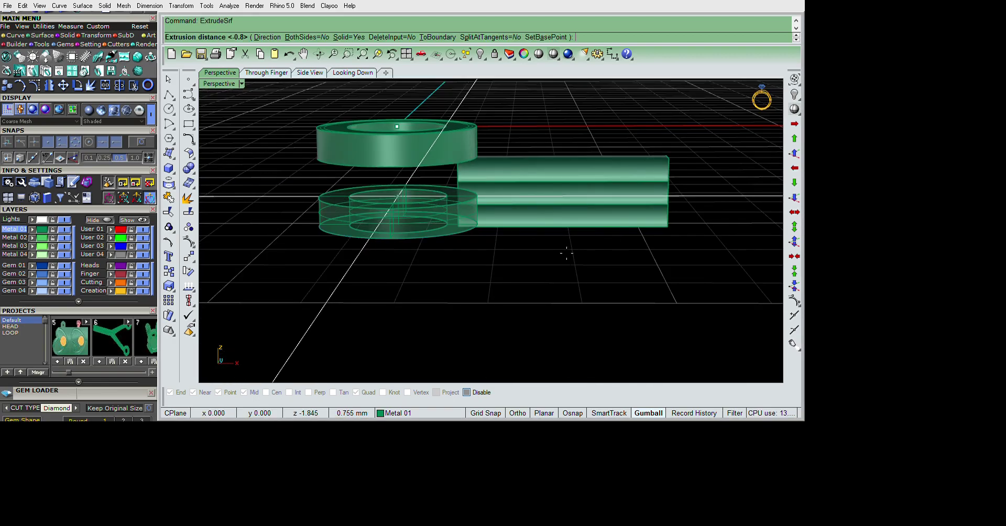
pyautogui.press('Return')
pyautogui.press('Delete')
# - Orbit around the two rings to a low side view of the model
pyautogui.moveTo(576, 240); pyautogui.dragTo(607, 282, button='right')
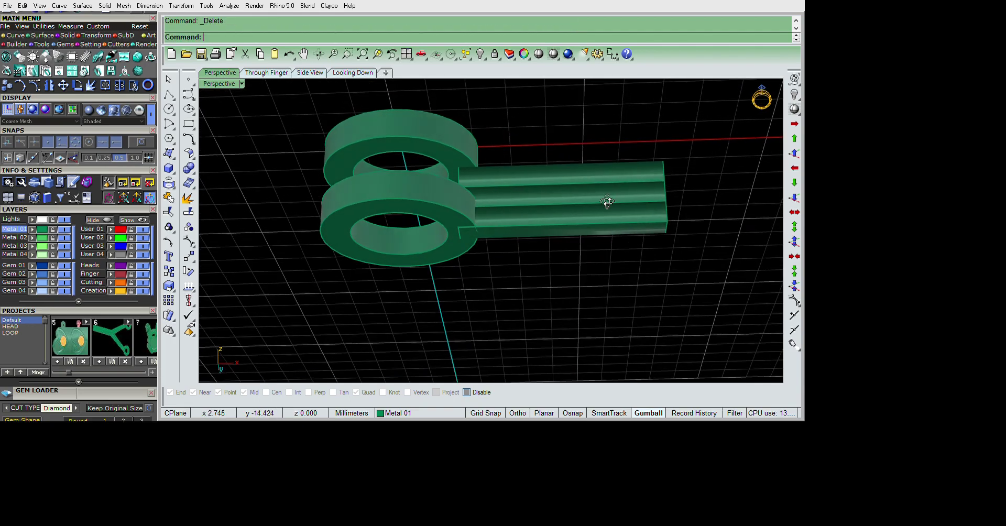
pyautogui.click(602, 233)
pyautogui.moveTo(603, 233)
pyautogui.mouseDown(button='right')
pyautogui.moveTo(626, 266)
pyautogui.moveTo(716, 291)
pyautogui.moveTo(555, 289)
pyautogui.mouseUp(button='right')
pyautogui.hotkey('ctrl', 'z')
pyautogui.moveTo(631, 362)
pyautogui.mouseDown(button='right')
pyautogui.moveTo(633, 258)
pyautogui.moveTo(573, 321)
pyautogui.moveTo(561, 286)
pyautogui.moveTo(507, 274)
pyautogui.mouseUp(button='right')
pyautogui.scroll(4, 562, 286)
pyautogui.scroll(1, 512, 284)
pyautogui.moveTo(367, 261); pyautogui.dragTo(575, 189, button='right')
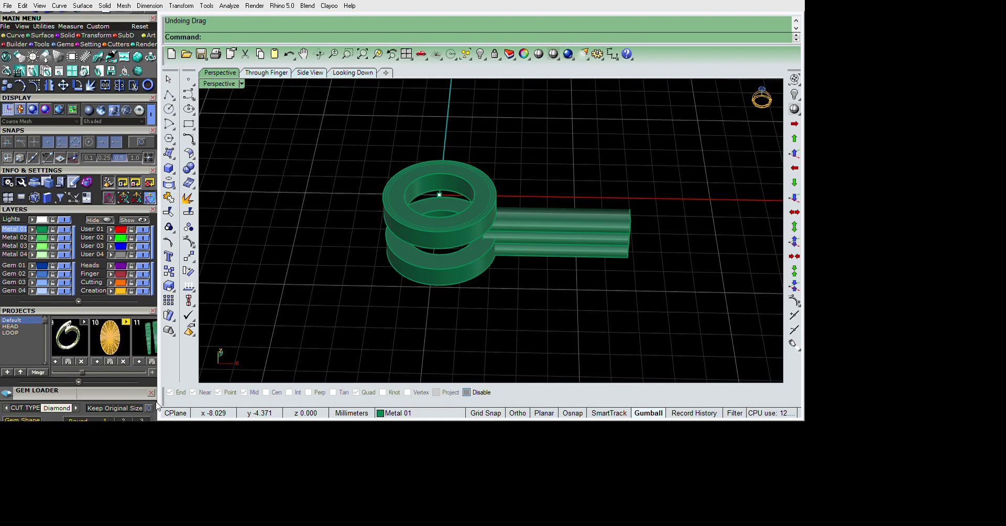
# - In wireframe, extrude the crown head's outer circle into a cutting cylinder
pyautogui.moveTo(626, 315)
pyautogui.mouseDown(button='right')
pyautogui.moveTo(614, 203)
pyautogui.moveTo(574, 196)
pyautogui.moveTo(562, 244)
pyautogui.mouseUp(button='right')
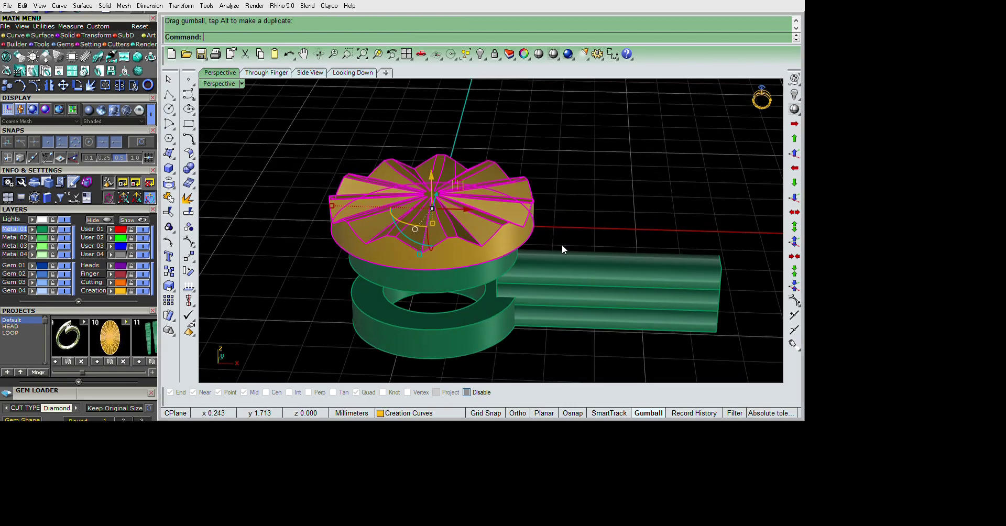
pyautogui.hotkey('ctrl', 'alt', 'w')
pyautogui.moveTo(687, 82); pyautogui.dragTo(643, 299, button='right')
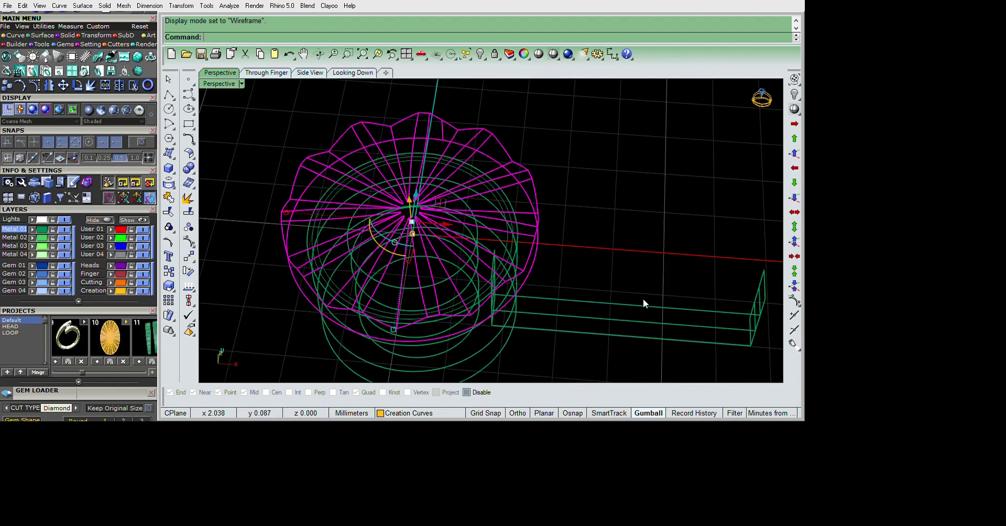
pyautogui.click(637, 277)
pyautogui.moveTo(639, 258); pyautogui.dragTo(639, 165, button='right')
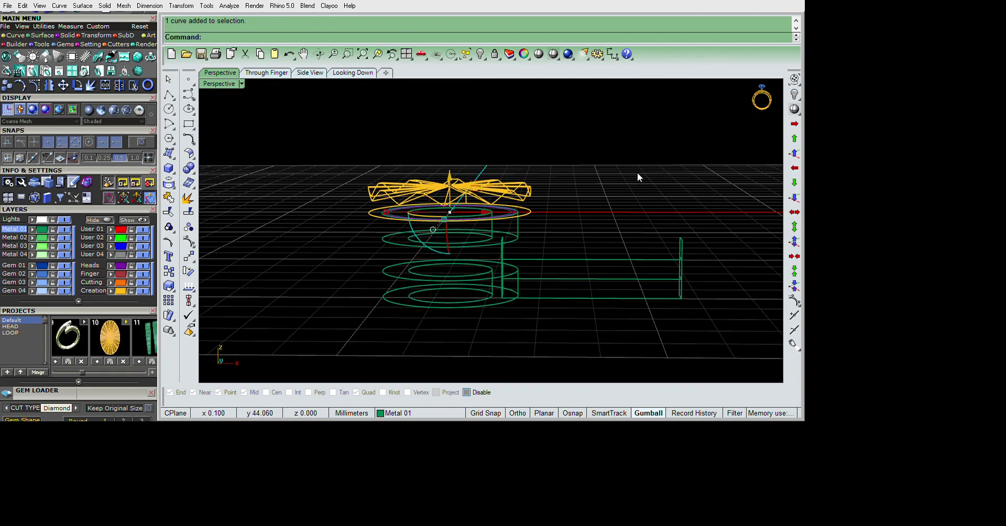
pyautogui.rightClick(637, 172)
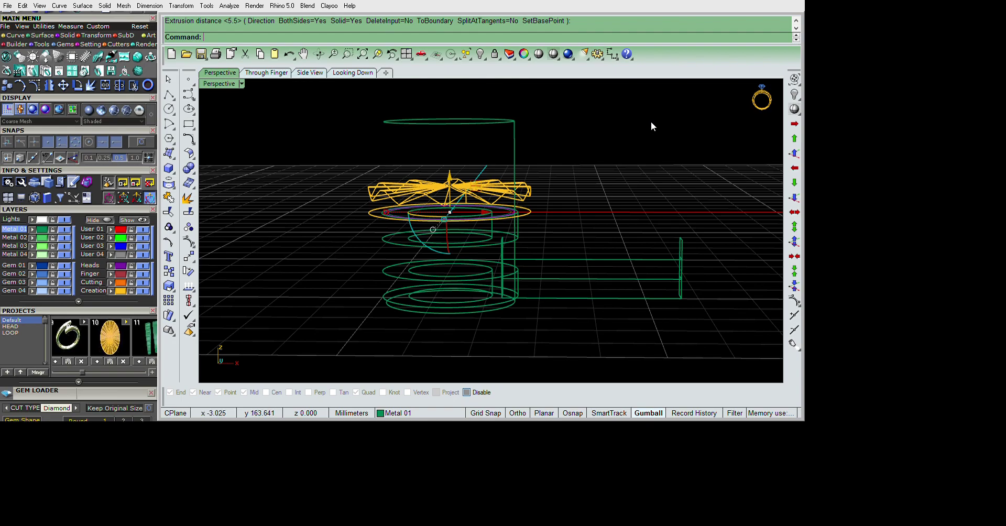
pyautogui.press('Return')
# - Cut the head with the cylinder using BooleanDifference and delete the cutter
pyautogui.hotkey('ctrl', 'alt', 's')
pyautogui.moveTo(690, 81); pyautogui.dragTo(652, 296, button='right')
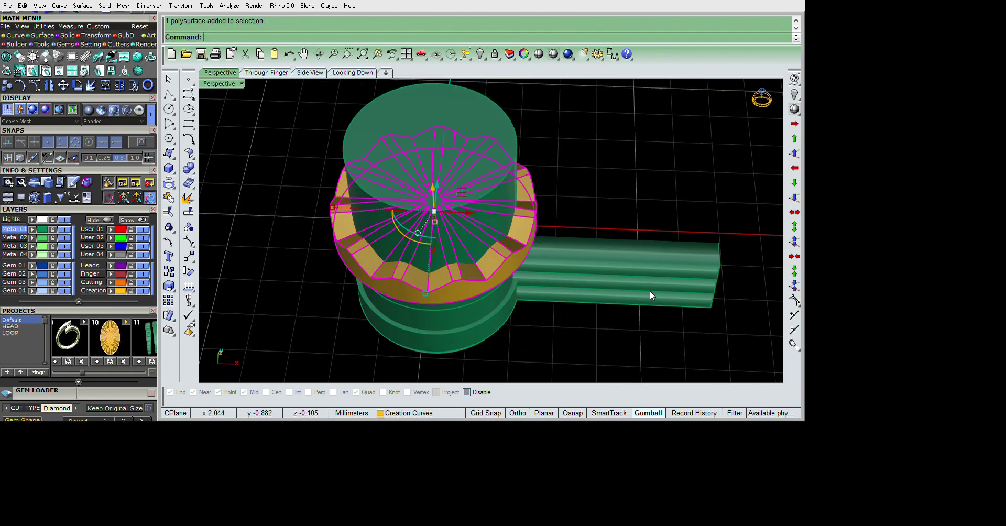
pyautogui.press('Return')
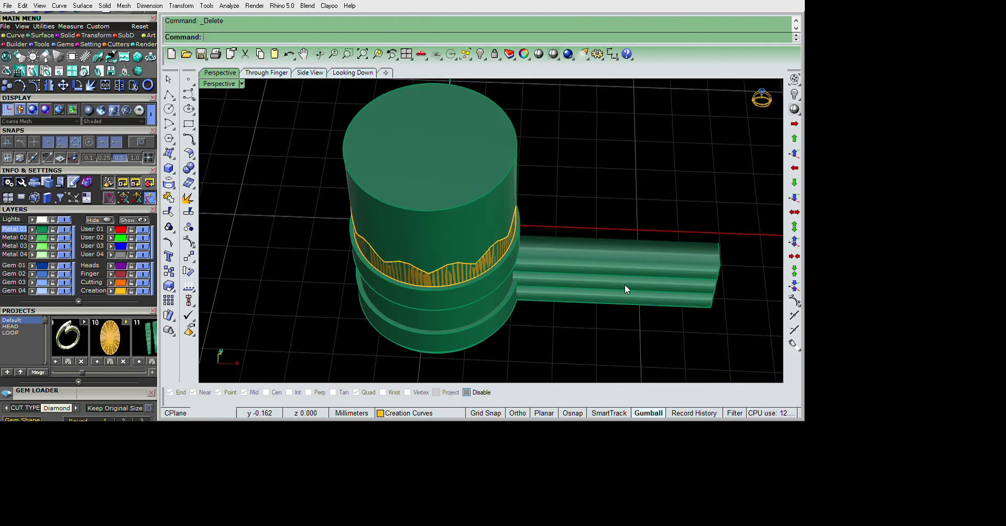
pyautogui.press('Delete')
pyautogui.moveTo(611, 275)
pyautogui.mouseDown(button='right')
pyautogui.moveTo(596, 190)
pyautogui.moveTo(614, 199)
pyautogui.moveTo(606, 303)
pyautogui.moveTo(589, 258)
pyautogui.moveTo(590, 308)
pyautogui.moveTo(585, 295)
pyautogui.moveTo(631, 267)
pyautogui.moveTo(611, 202)
pyautogui.moveTo(622, 182)
pyautogui.moveTo(632, 202)
pyautogui.moveTo(562, 269)
pyautogui.moveTo(589, 291)
pyautogui.mouseUp(button='right')
pyautogui.hotkey('ctrl', 'a')
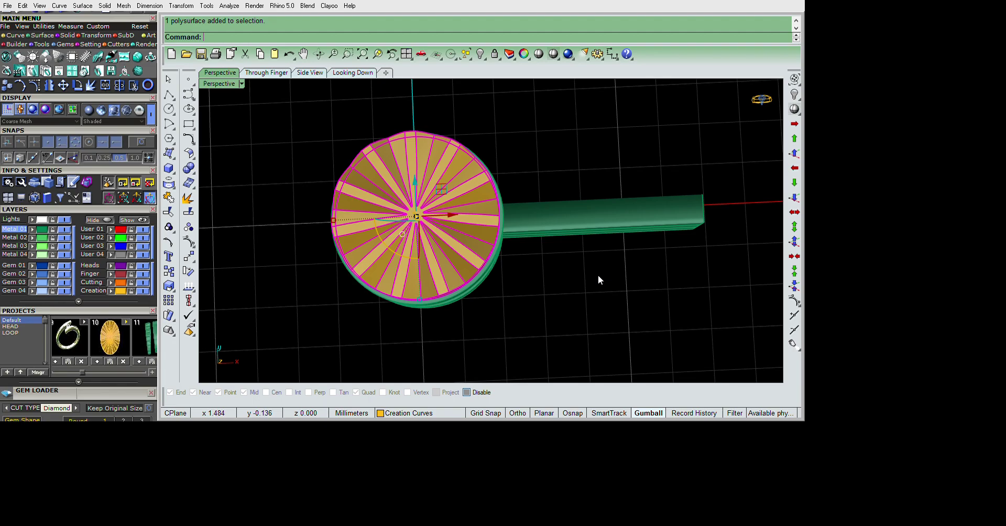
# - Load a Round Diamond 2.40 (.052 ct) from Gem Loader, seat it in the bezel, and group them
pyautogui.press('Escape')
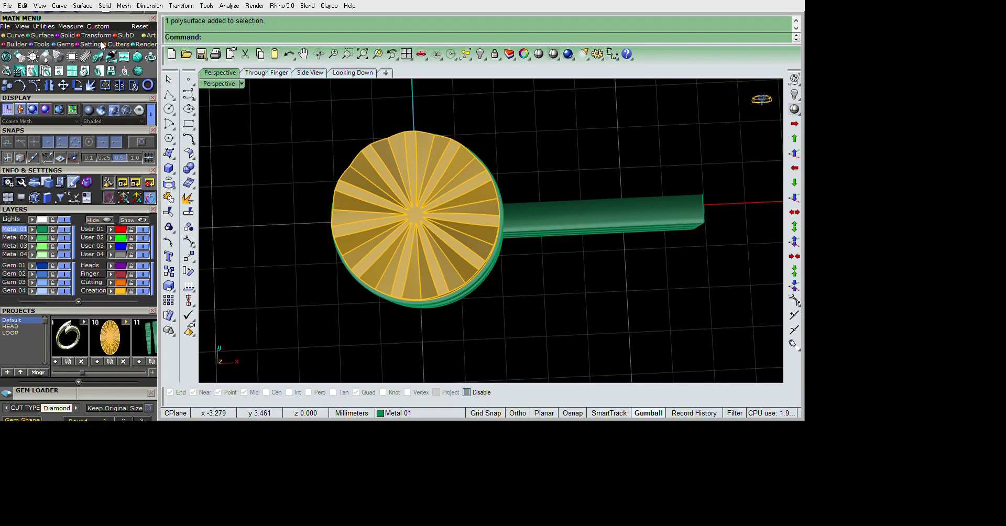
pyautogui.click(64, 44)
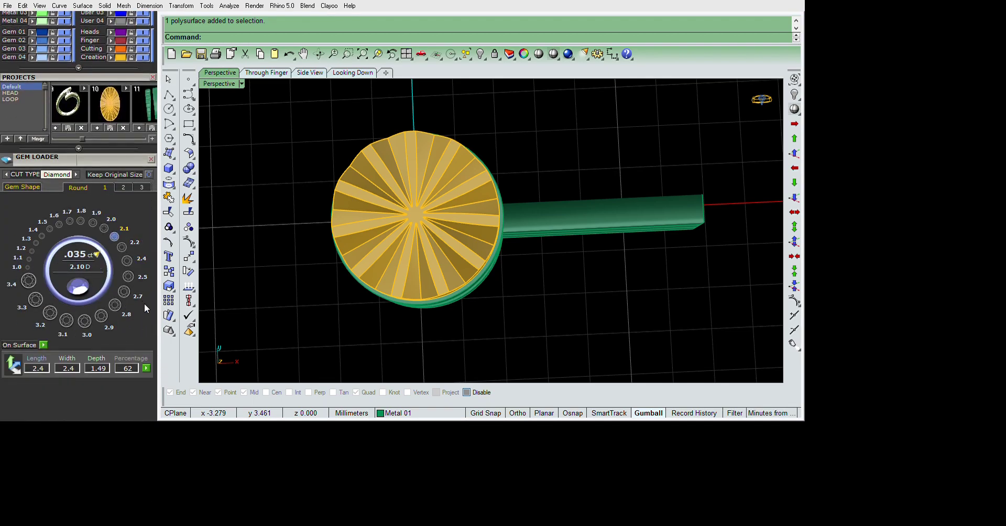
pyautogui.scroll(-1, 103, 273)
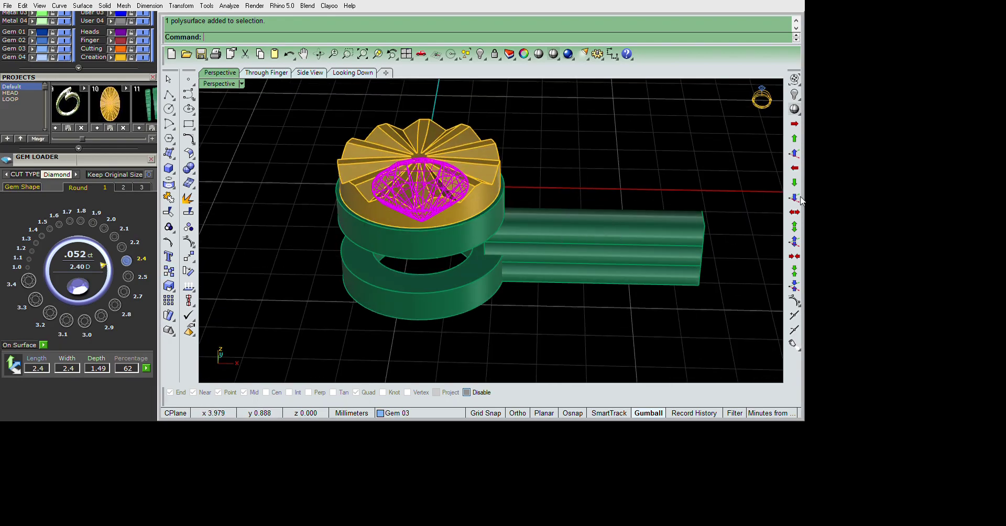
pyautogui.click(652, 220)
pyautogui.moveTo(642, 210)
pyautogui.mouseDown(button='right')
pyautogui.moveTo(610, 258)
pyautogui.moveTo(549, 182)
pyautogui.moveTo(625, 274)
pyautogui.moveTo(651, 378)
pyautogui.moveTo(568, 290)
pyautogui.moveTo(229, 165)
pyautogui.mouseUp(button='right')
pyautogui.hotkey('ctrl', 'g')
pyautogui.press('Escape')
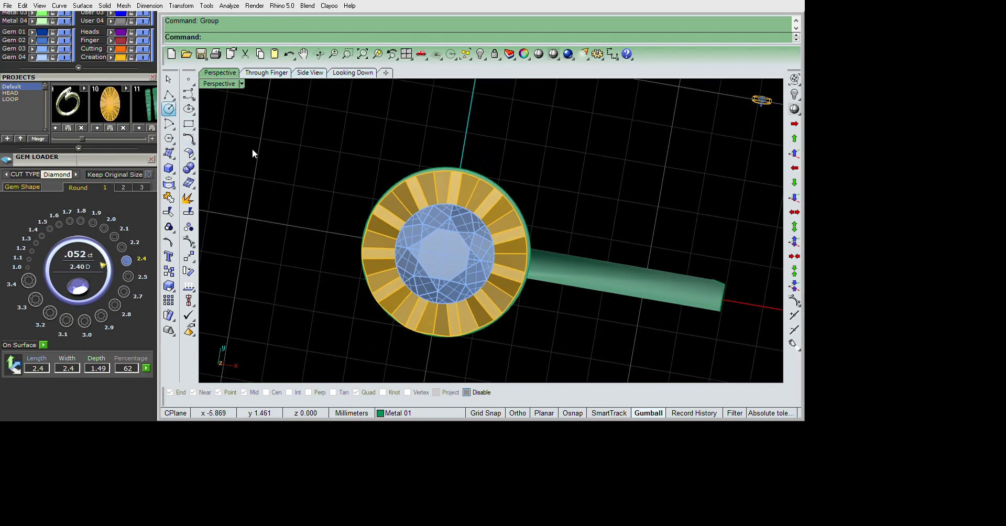
# - Draw a small circle by diameter beside the bezel head's rim
pyautogui.scroll(5, 455, 177)
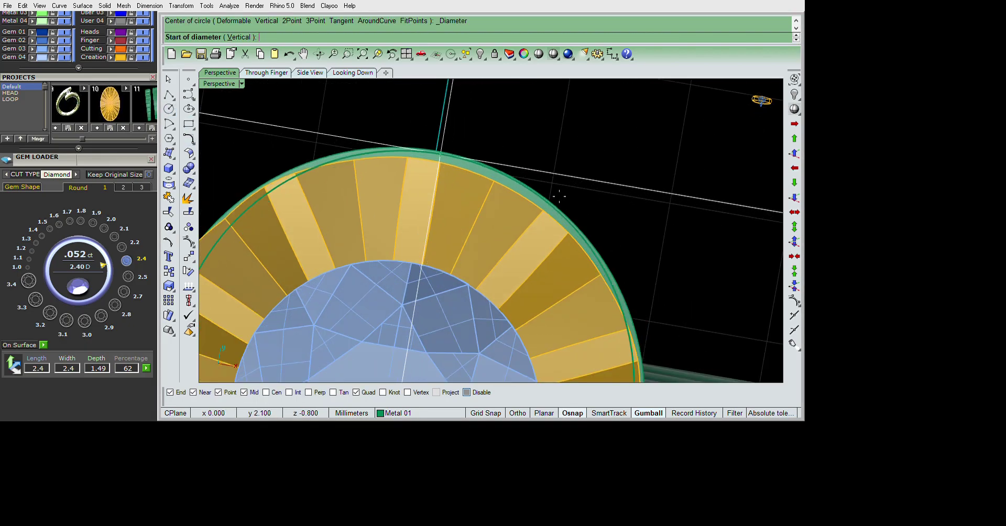
pyautogui.moveTo(559, 196)
pyautogui.mouseDown(button='right')
pyautogui.moveTo(554, 173)
pyautogui.moveTo(559, 196)
pyautogui.mouseUp(button='right')
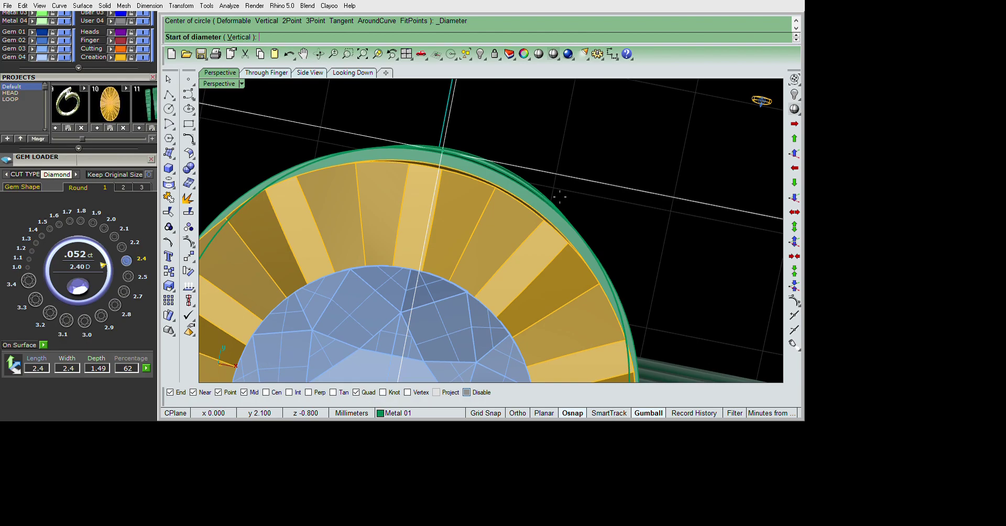
pyautogui.click(559, 198)
pyautogui.scroll(-5, 601, 181)
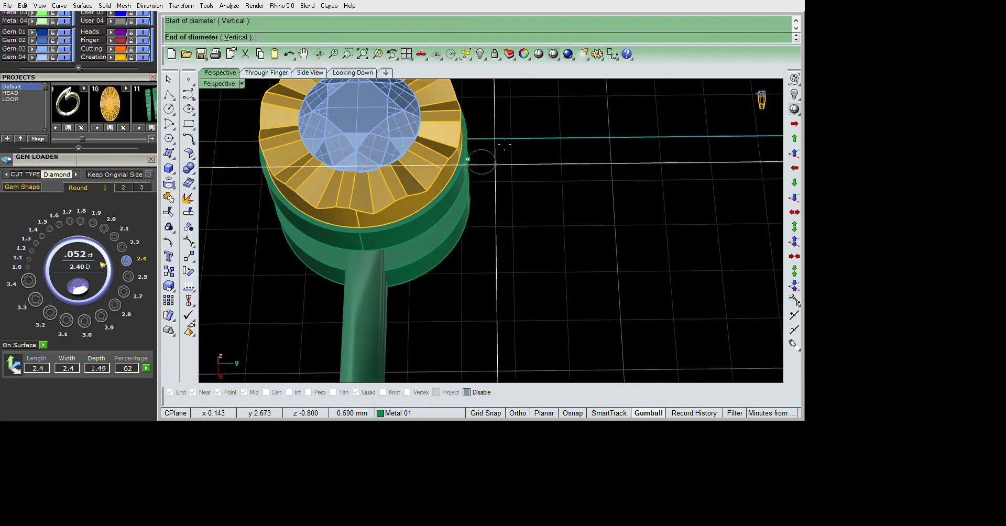
pyautogui.moveTo(600, 181); pyautogui.dragTo(666, 191, button='right')
pyautogui.rightClick(684, 200)
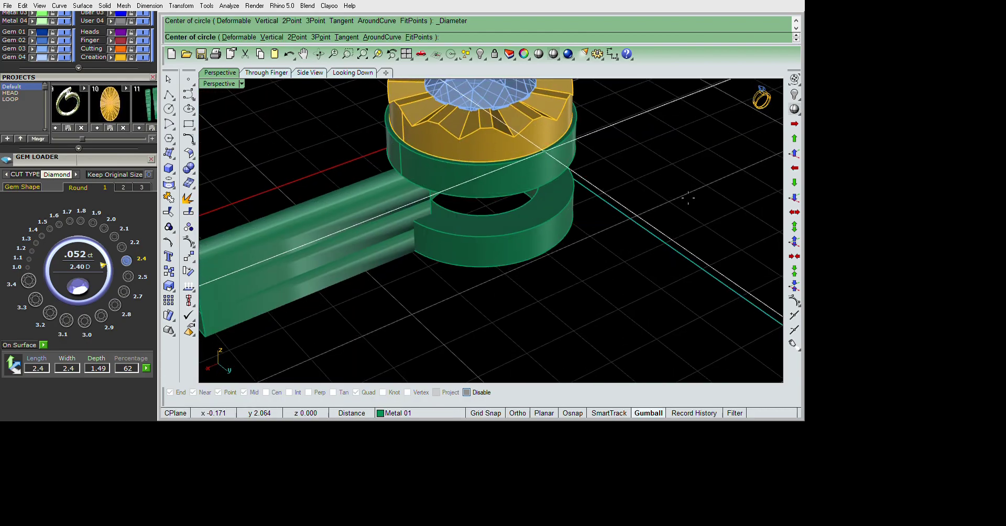
pyautogui.click(713, 224)
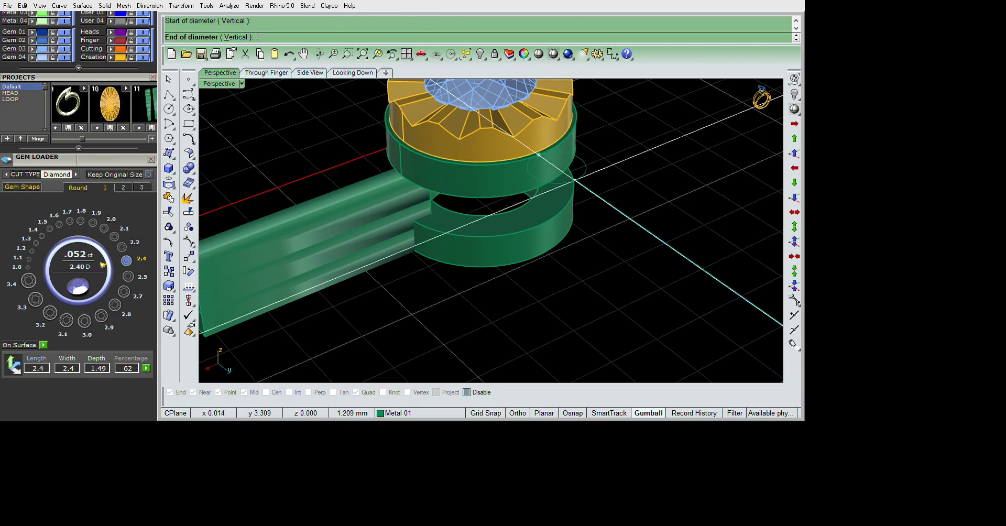
pyautogui.click(574, 179)
# - Extrude the small circle into a vertical cylinder
pyautogui.moveTo(740, 220)
pyautogui.mouseDown(button='right')
pyautogui.moveTo(791, 283)
pyautogui.moveTo(705, 242)
pyautogui.mouseUp(button='right')
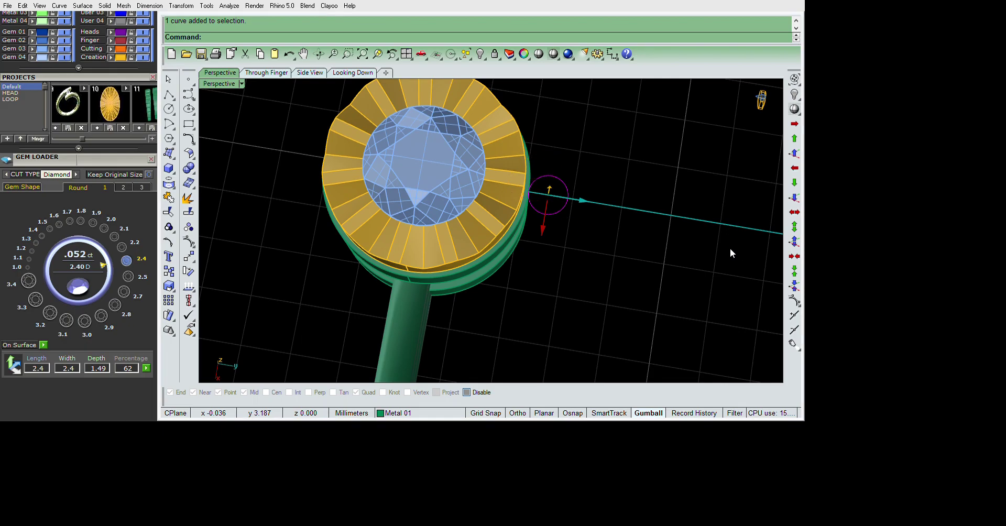
pyautogui.moveTo(730, 248)
pyautogui.mouseDown(button='right')
pyautogui.moveTo(644, 208)
pyautogui.moveTo(705, 242)
pyautogui.moveTo(669, 204)
pyautogui.moveTo(680, 300)
pyautogui.moveTo(664, 241)
pyautogui.mouseUp(button='right')
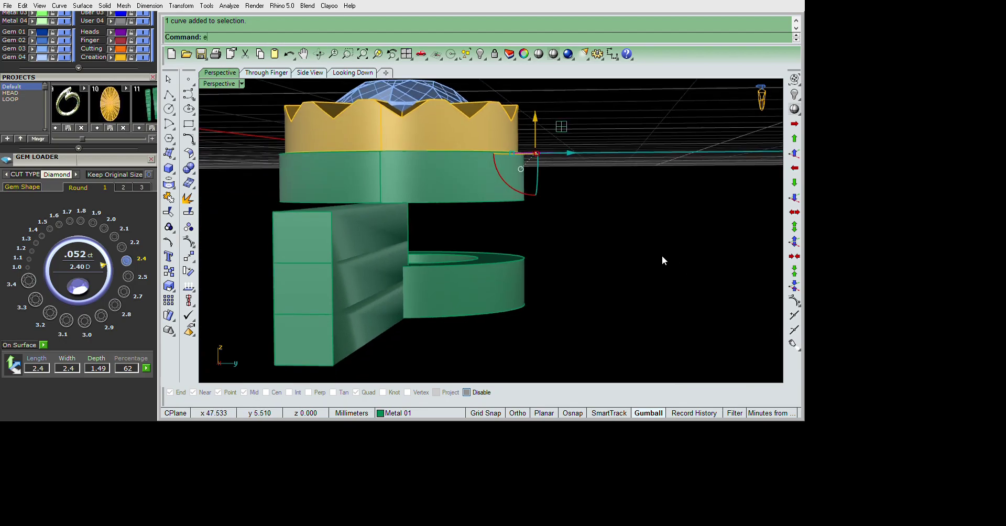
pyautogui.rightClick(662, 255)
pyautogui.scroll(-3, 671, 354)
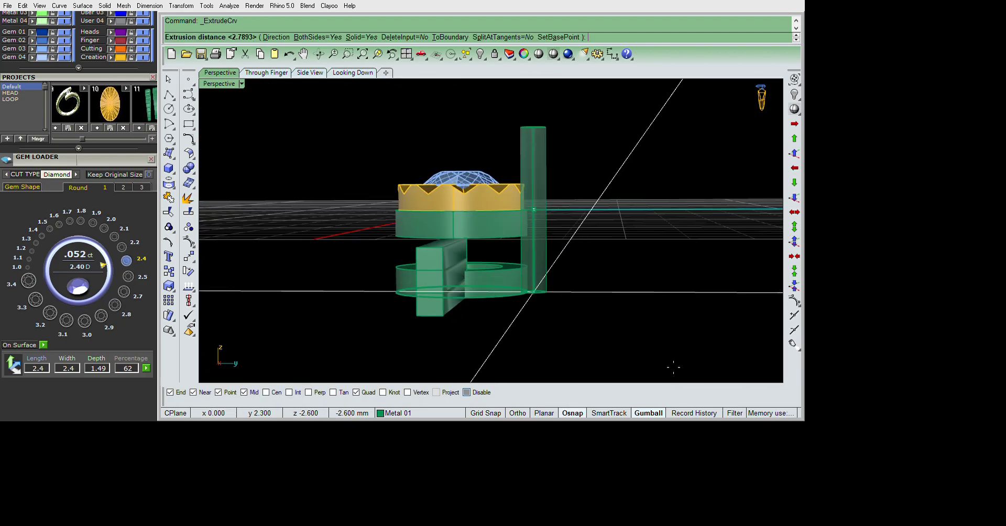
pyautogui.press('Return')
# - Scale the cylinder in one direction from its base to shorten it into a post
pyautogui.moveTo(669, 308); pyautogui.dragTo(676, 387, button='right')
pyautogui.click(517, 303)
pyautogui.click(517, 145)
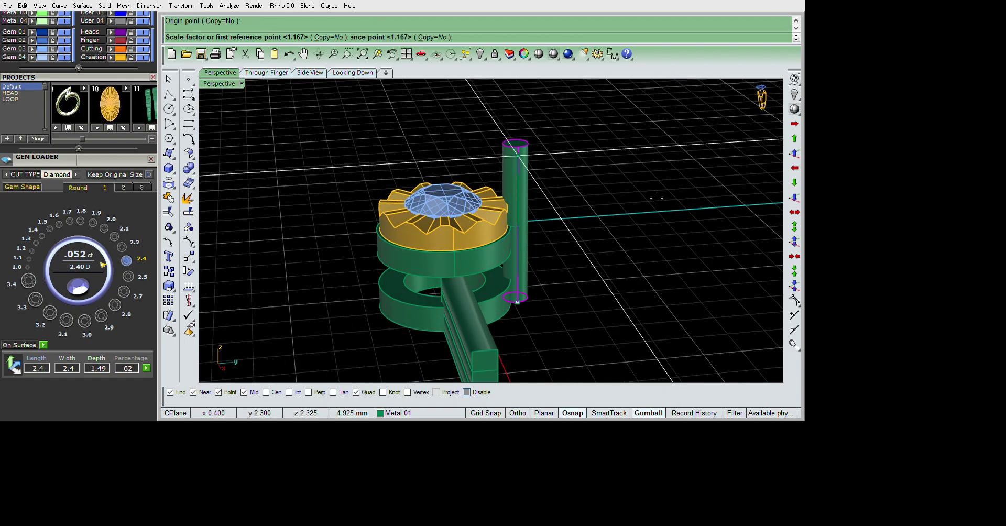
pyautogui.click(659, 224)
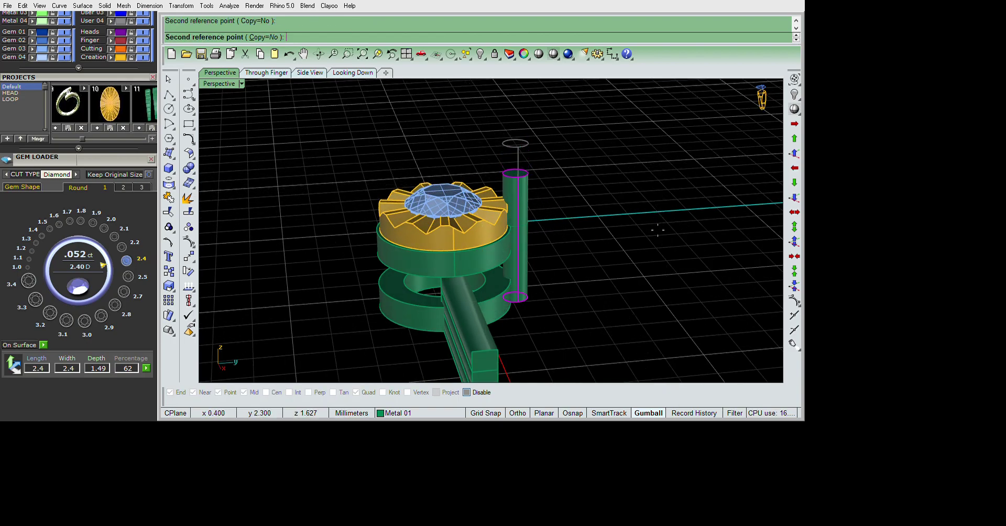
# - Fillet the post's edges with a 0.3 radius using FilletEdge
pyautogui.moveTo(672, 224); pyautogui.dragTo(672, 250, button='right')
pyautogui.write('FilletEdge')
pyautogui.press('Return')
pyautogui.write('.3')
pyautogui.press('Return')
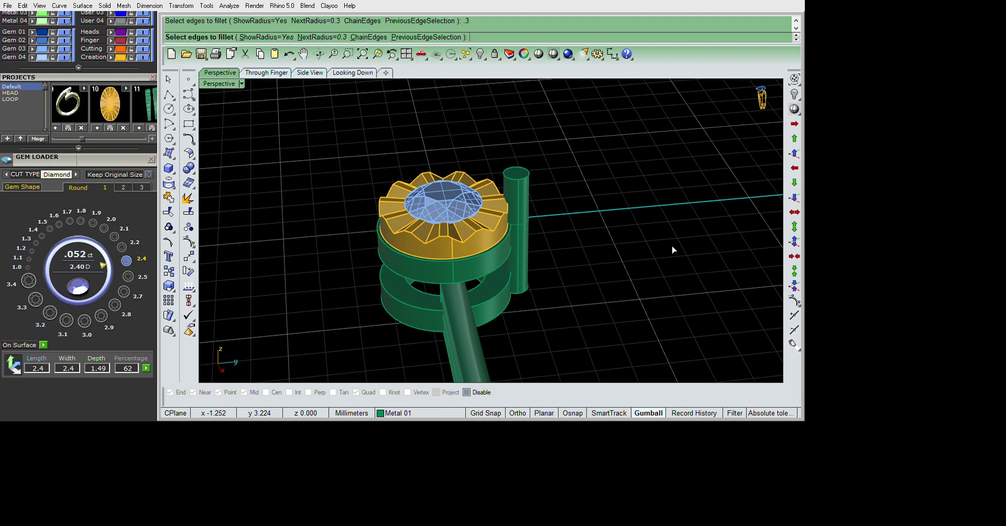
pyautogui.moveTo(669, 222)
pyautogui.mouseDown(button='right')
pyautogui.moveTo(719, 314)
pyautogui.moveTo(574, 238)
pyautogui.mouseUp(button='right')
pyautogui.moveTo(688, 294); pyautogui.dragTo(631, 315, button='right')
# - Group the post, then in the top view rotate it about the origin to its rim position
pyautogui.hotkey('ctrl', 'g')
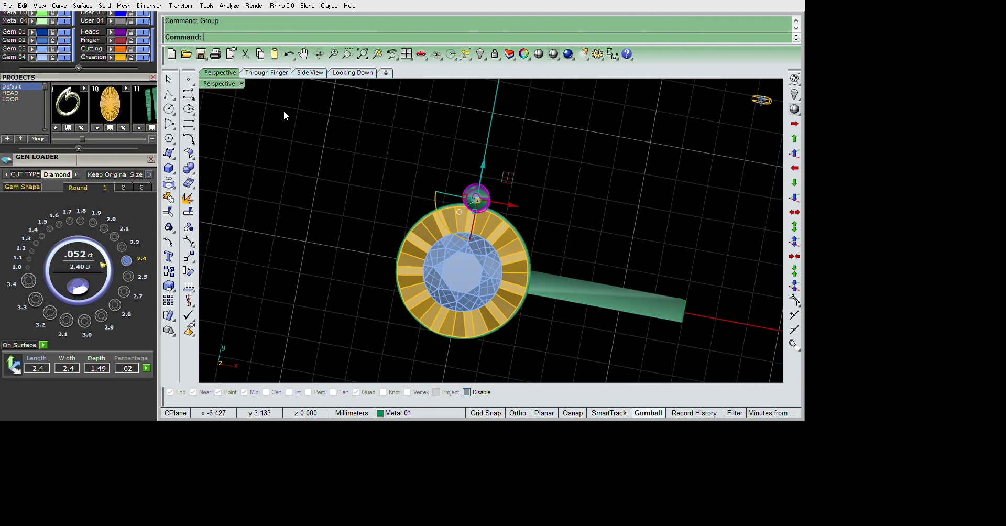
pyautogui.click(352, 72)
pyautogui.moveTo(588, 208); pyautogui.dragTo(593, 238, button='right')
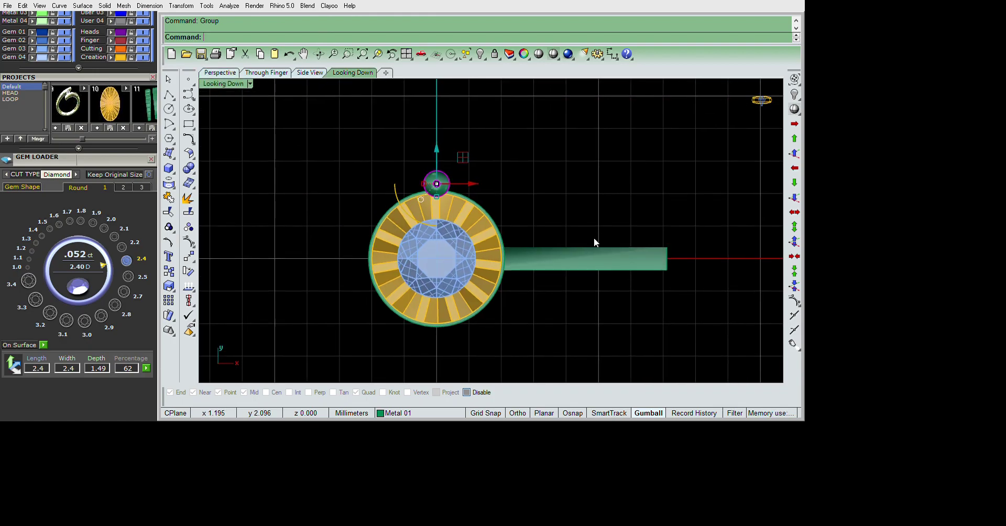
pyautogui.write('Rotate')
pyautogui.press('Return')
pyautogui.write('0')
pyautogui.press('Return')
pyautogui.scroll(2, 476, 190)
pyautogui.click(462, 157)
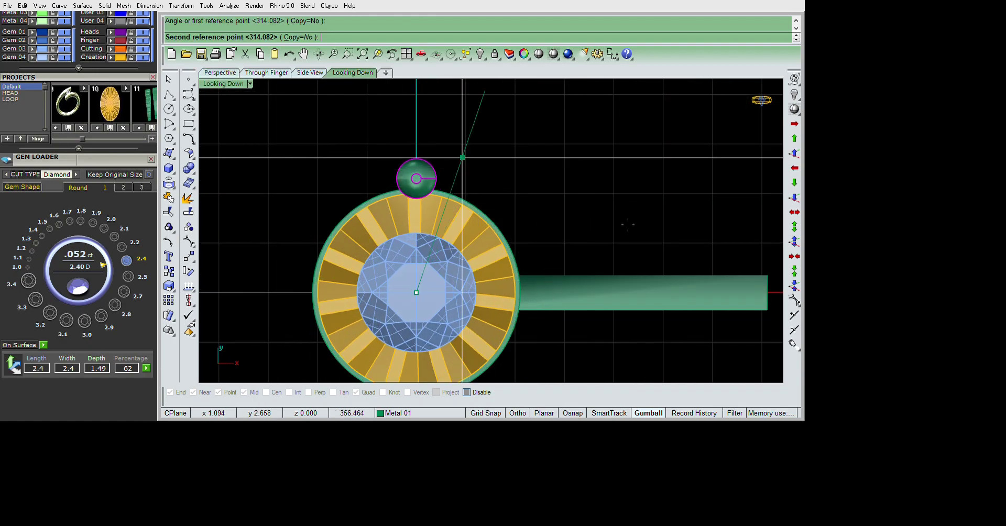
pyautogui.scroll(2, 534, 212)
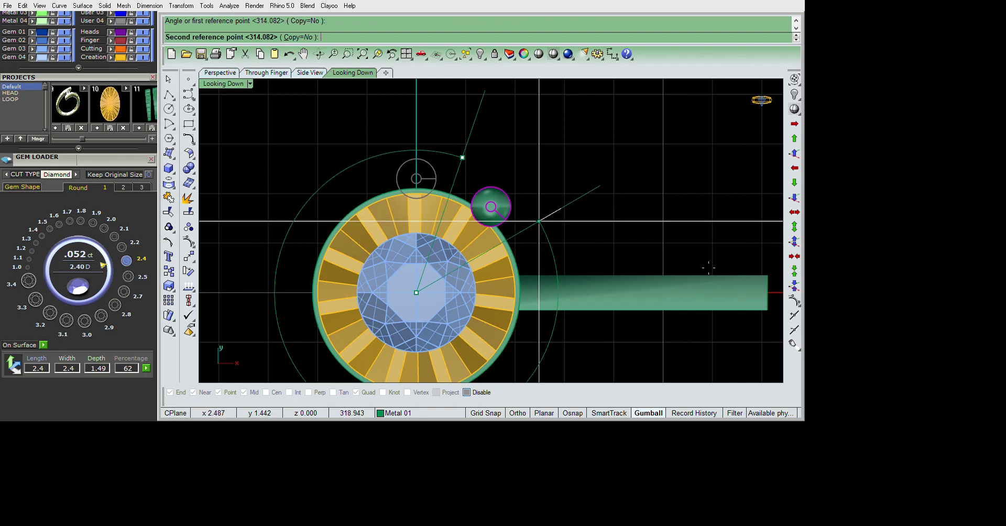
pyautogui.click(539, 221)
# - Mirror the post across the Y axis, then mirror both posts across the X axis
pyautogui.scroll(-1, 606, 213)
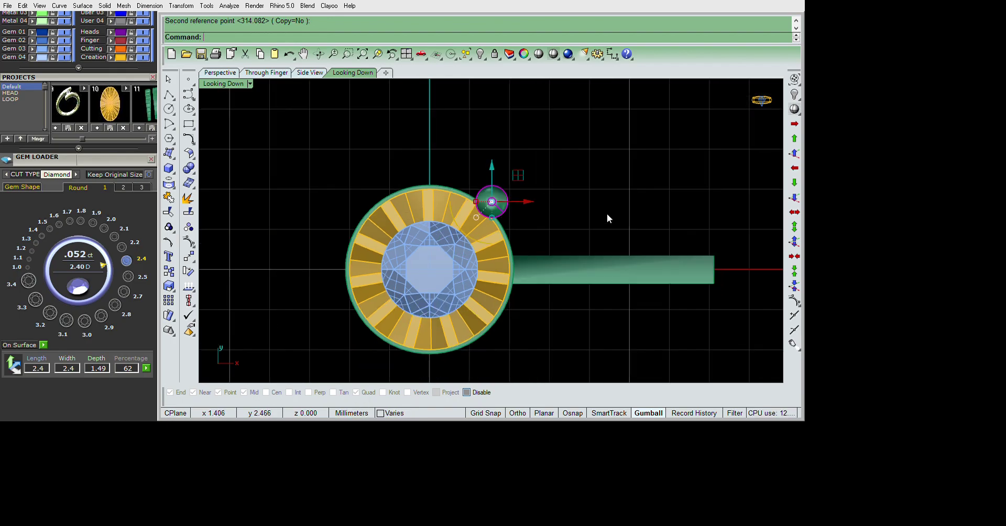
pyautogui.scroll(-2, 606, 212)
pyautogui.write('Mirror')
pyautogui.press('Return')
pyautogui.write('0')
pyautogui.press('Return')
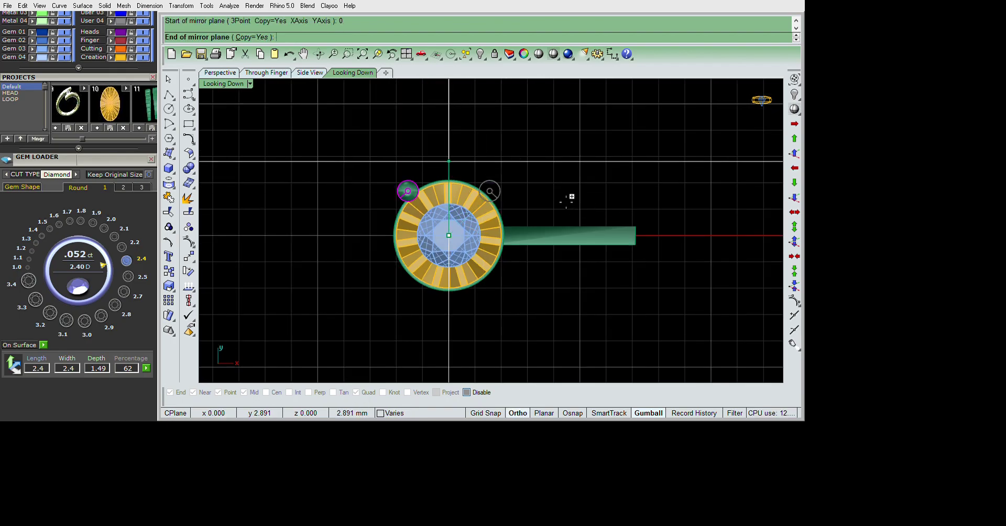
pyautogui.click(442, 181)
pyautogui.press('Return')
pyautogui.write('0')
pyautogui.press('Return')
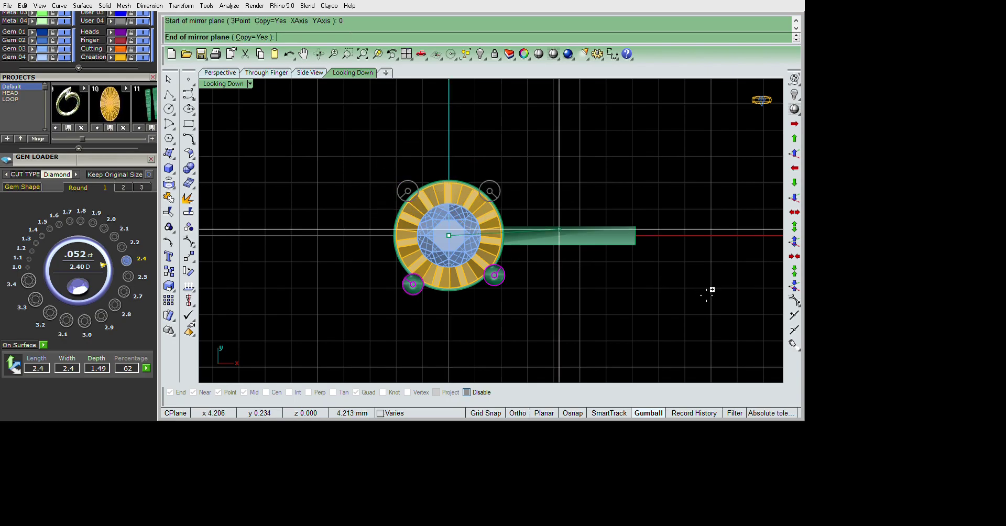
pyautogui.click(699, 291)
# - Return to an enlarged perspective view and begin a cut plane across the ring band
pyautogui.hotkey('ctrl', 'm')
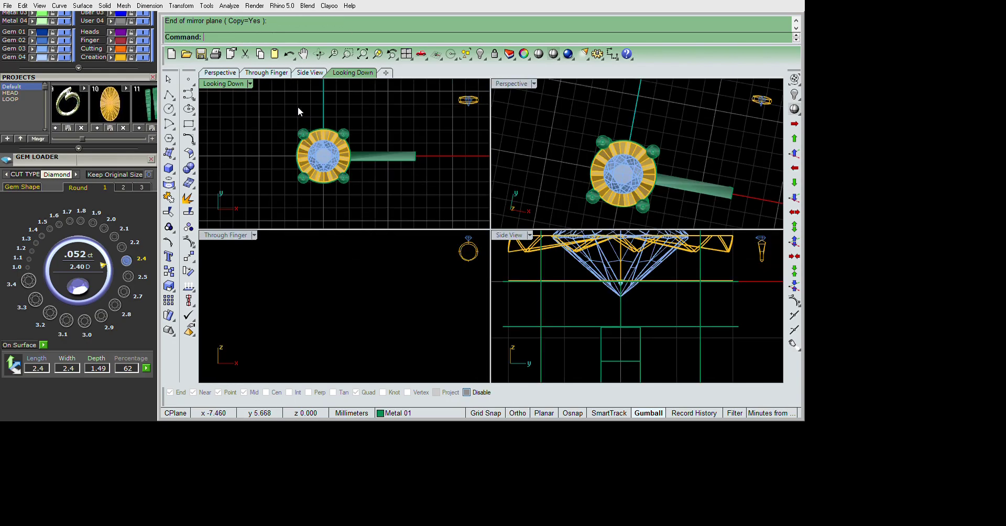
pyautogui.hotkey('ctrl', 'm')
pyautogui.moveTo(672, 225)
pyautogui.mouseDown(button='right')
pyautogui.moveTo(683, 296)
pyautogui.moveTo(545, 269)
pyautogui.moveTo(640, 308)
pyautogui.moveTo(689, 314)
pyautogui.moveTo(677, 355)
pyautogui.moveTo(633, 337)
pyautogui.mouseUp(button='right')
pyautogui.scroll(5, 681, 316)
pyautogui.scroll(-3, 659, 308)
pyautogui.press('Return')
pyautogui.write('cutplane')
pyautogui.press('Return')
pyautogui.click(515, 332)
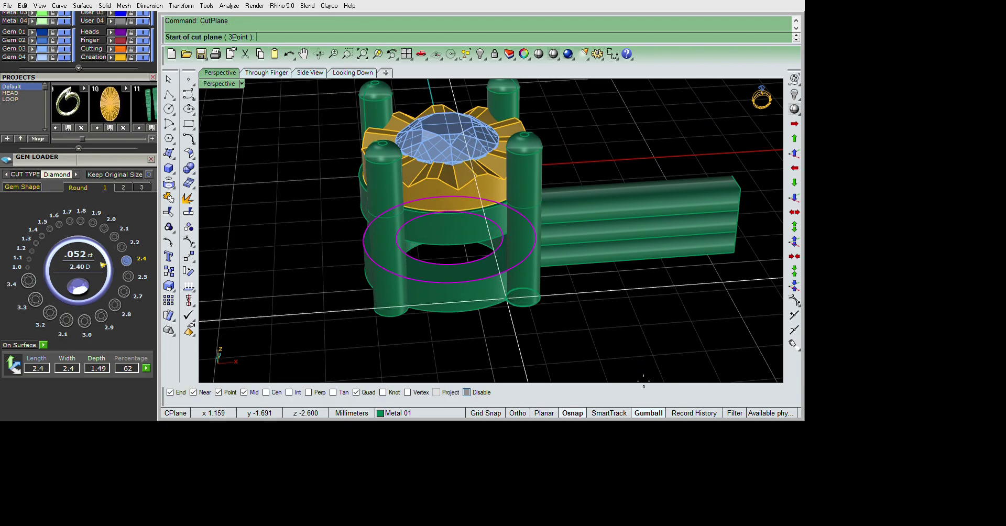
# - Finish the cut plane across the band, split the band with it and delete the extras
pyautogui.click(506, 297)
pyautogui.moveTo(650, 320); pyautogui.dragTo(656, 316, button='right')
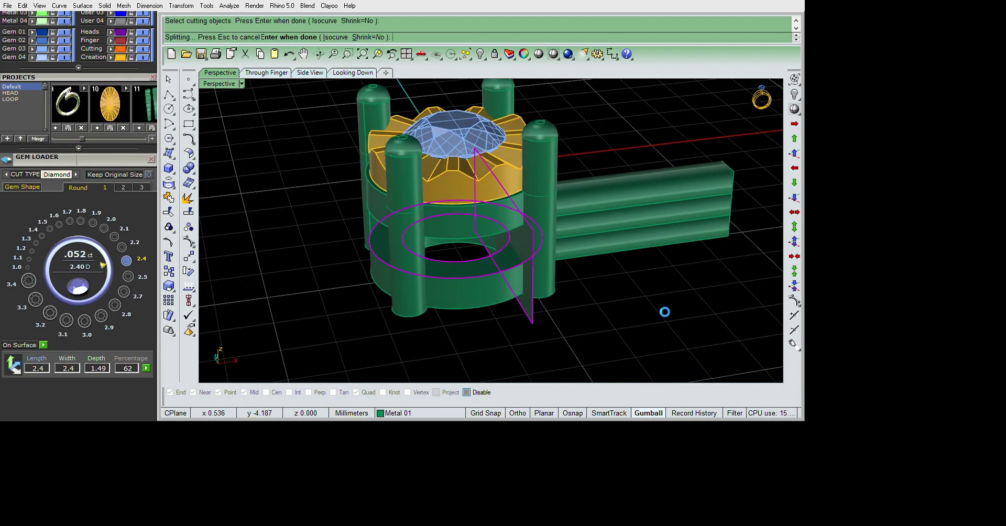
pyautogui.press('Return')
pyautogui.press('Delete')
# - Extrude the curve at the band joint into a filler piece
pyautogui.scroll(2, 659, 303)
pyautogui.scroll(2, 637, 309)
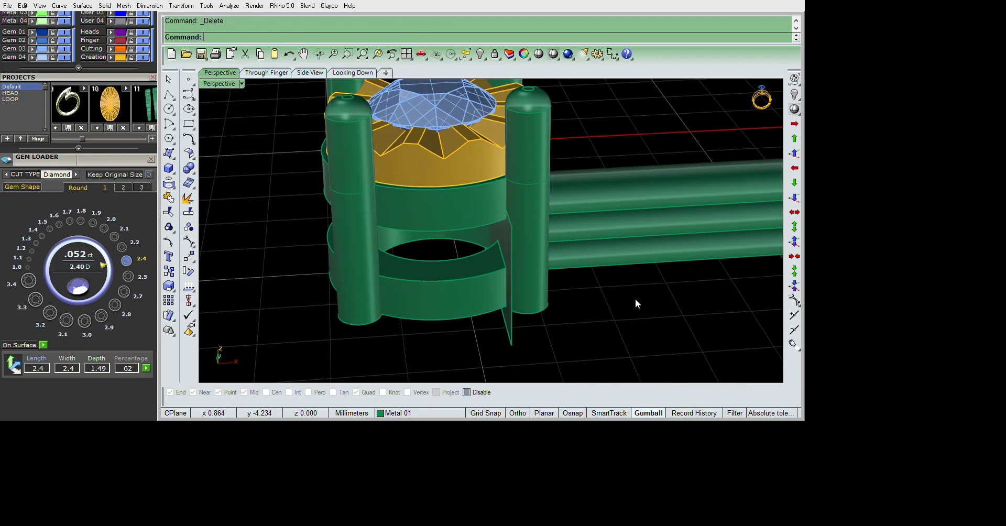
pyautogui.moveTo(627, 300)
pyautogui.mouseDown(button='right')
pyautogui.moveTo(611, 292)
pyautogui.moveTo(541, 309)
pyautogui.mouseUp(button='right')
pyautogui.write('xtrudecrv')
pyautogui.press('Return')
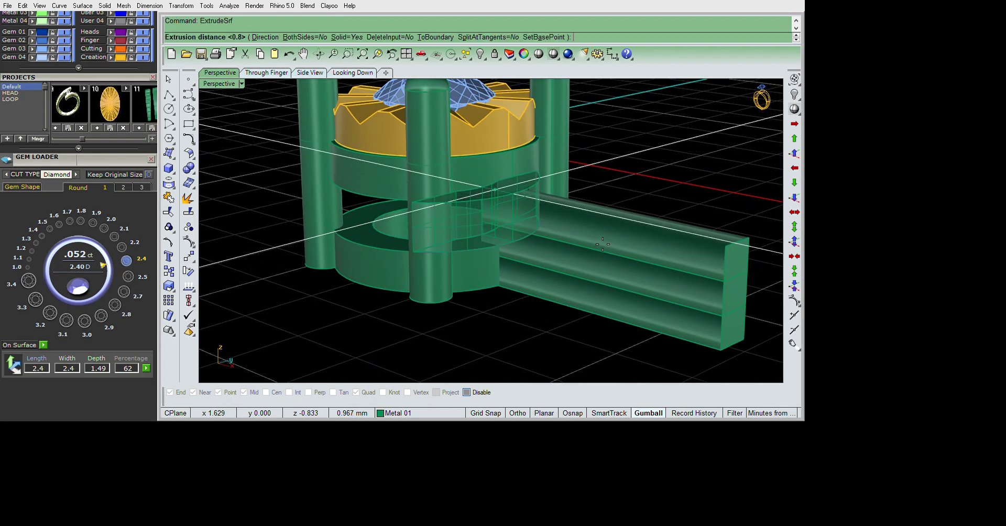
pyautogui.press('Return')
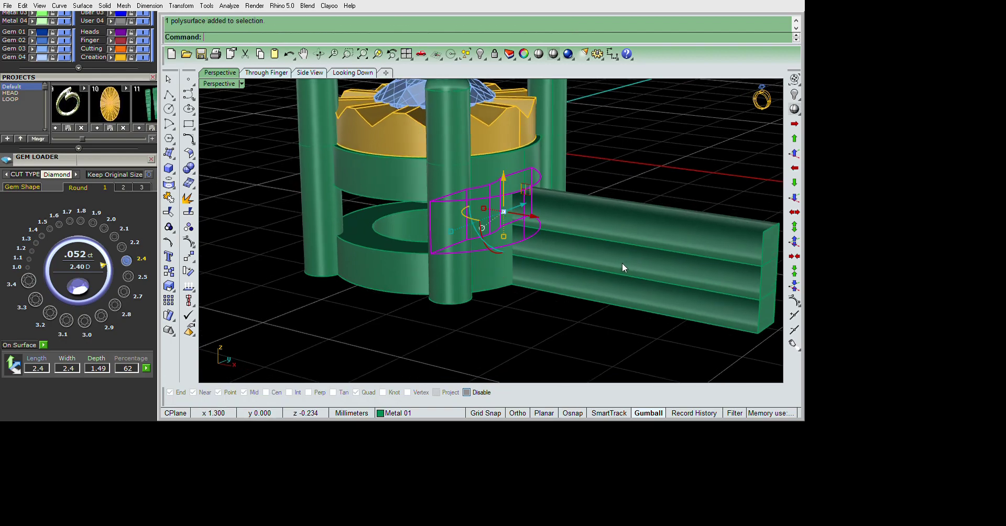
# - Mirror the filler piece to the head's opposite side, then select the long bar
pyautogui.moveTo(621, 263); pyautogui.dragTo(627, 278, button='right')
pyautogui.write('Mirror')
pyautogui.press('Return')
pyautogui.click(636, 281)
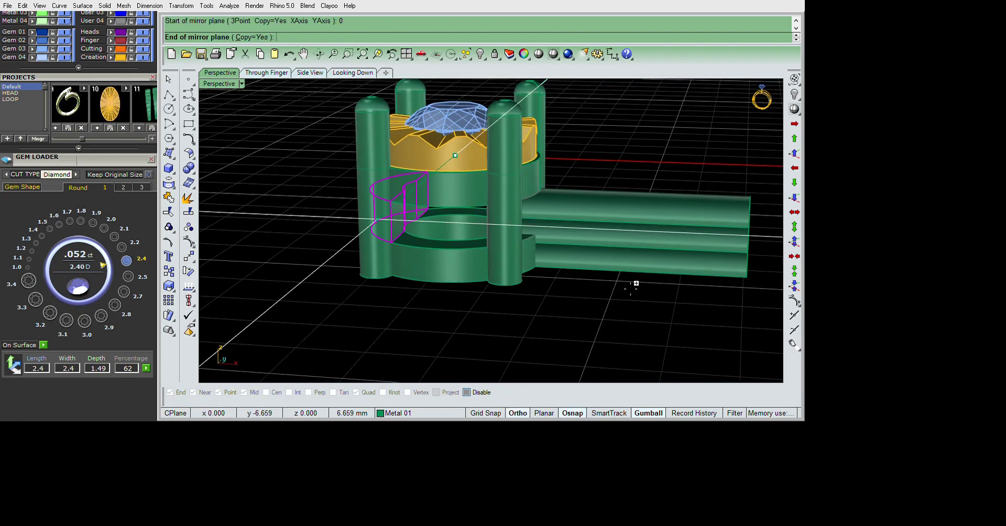
pyautogui.click(571, 291)
pyautogui.moveTo(571, 291)
pyautogui.mouseDown(button='right')
pyautogui.moveTo(674, 272)
pyautogui.moveTo(692, 313)
pyautogui.moveTo(624, 259)
pyautogui.moveTo(650, 292)
pyautogui.moveTo(765, 321)
pyautogui.moveTo(783, 304)
pyautogui.moveTo(606, 299)
pyautogui.mouseUp(button='right')
pyautogui.click(628, 249)
# - Slide the bar to the ring centre and boolean-subtract it from the gallery ring
pyautogui.moveTo(606, 299); pyautogui.dragTo(570, 299)
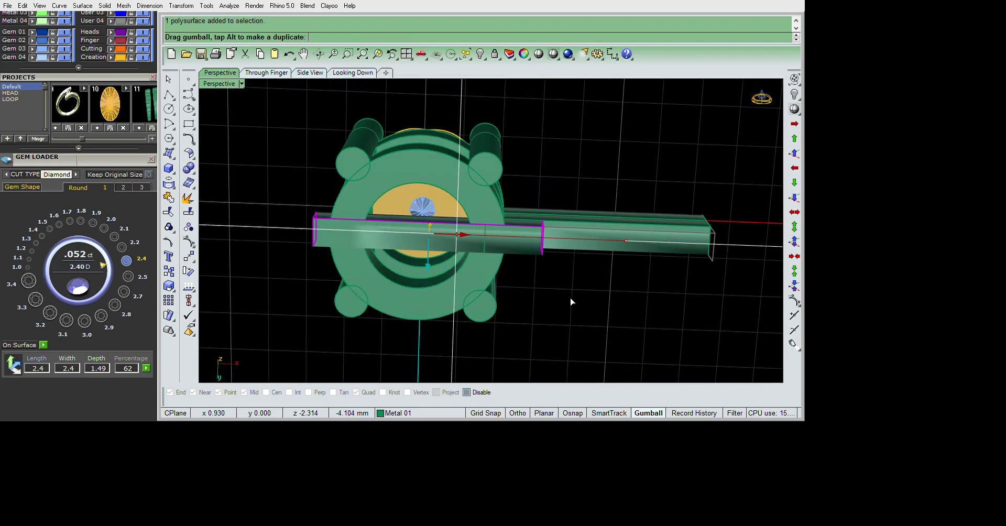
pyautogui.moveTo(570, 298); pyautogui.dragTo(586, 356, button='right')
pyautogui.moveTo(599, 314); pyautogui.dragTo(599, 298, button='right')
pyautogui.write('b')
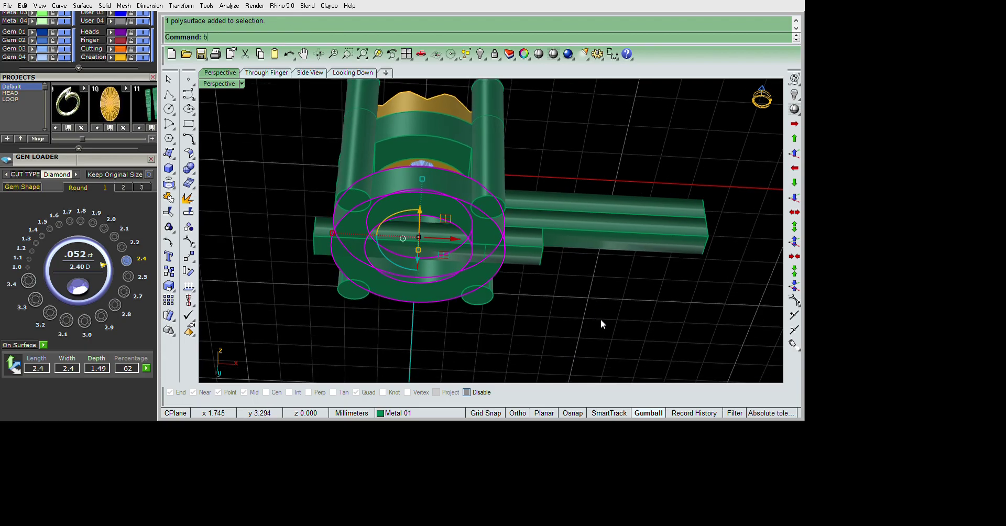
pyautogui.press('Return')
pyautogui.click(638, 335)
pyautogui.press('Return')
# - Copy the bar to a second position through the ring
pyautogui.moveTo(638, 334)
pyautogui.mouseDown(button='right')
pyautogui.moveTo(597, 359)
pyautogui.moveTo(721, 249)
pyautogui.mouseUp(button='right')
pyautogui.scroll(-3, 718, 273)
pyautogui.write('copy')
pyautogui.press('Return')
pyautogui.click(602, 296)
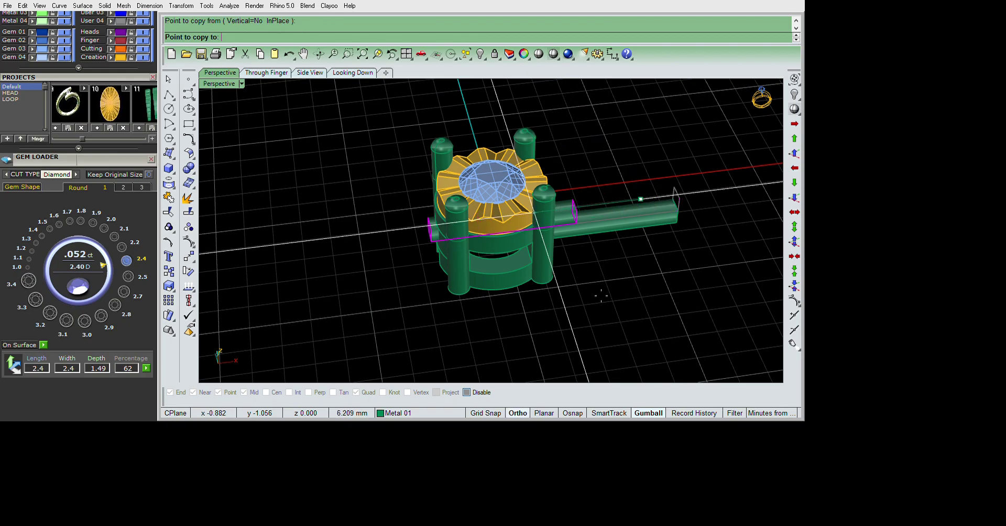
pyautogui.moveTo(602, 296)
pyautogui.mouseDown(button='right')
pyautogui.moveTo(556, 297)
pyautogui.moveTo(585, 303)
pyautogui.mouseUp(button='right')
pyautogui.click(530, 295)
pyautogui.press('Return')
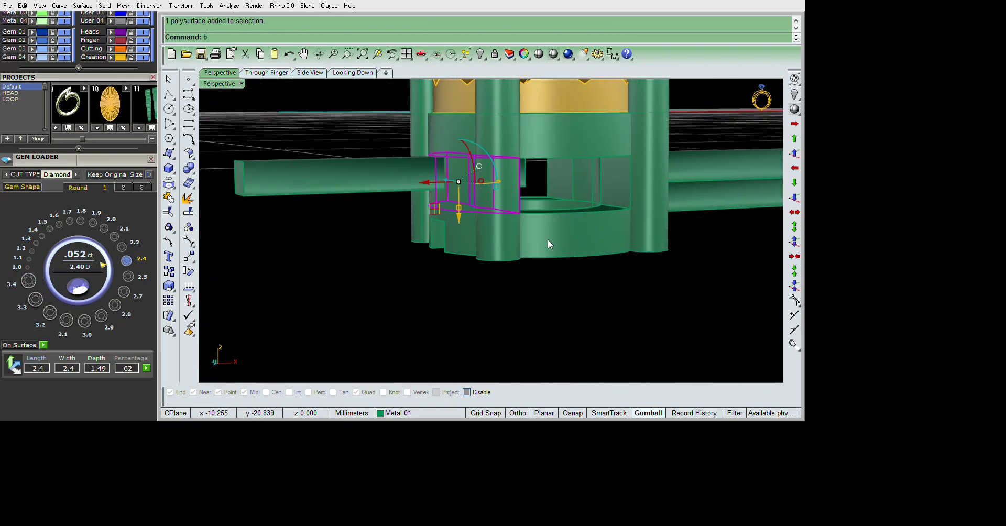
# - Subtract the copied bar from the ring with BooleanDifference, then select the remaining crossbar
pyautogui.write('bd')
pyautogui.press('Return')
pyautogui.press('Return')
pyautogui.moveTo(590, 288)
pyautogui.mouseDown(button='right')
pyautogui.moveTo(644, 240)
pyautogui.moveTo(759, 301)
pyautogui.moveTo(768, 319)
pyautogui.moveTo(775, 257)
pyautogui.moveTo(725, 261)
pyautogui.moveTo(667, 152)
pyautogui.moveTo(567, 163)
pyautogui.moveTo(532, 259)
pyautogui.moveTo(601, 323)
pyautogui.mouseUp(button='right')
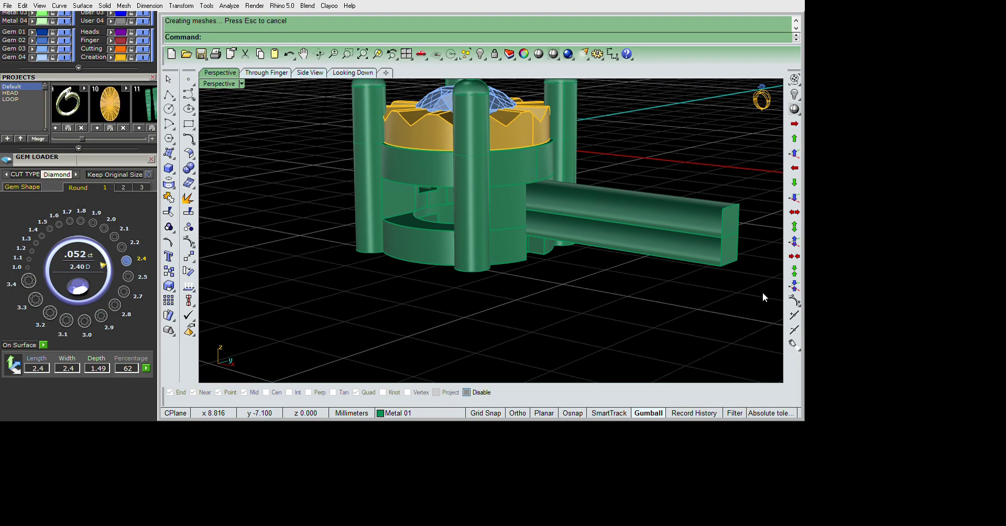
pyautogui.click(736, 260)
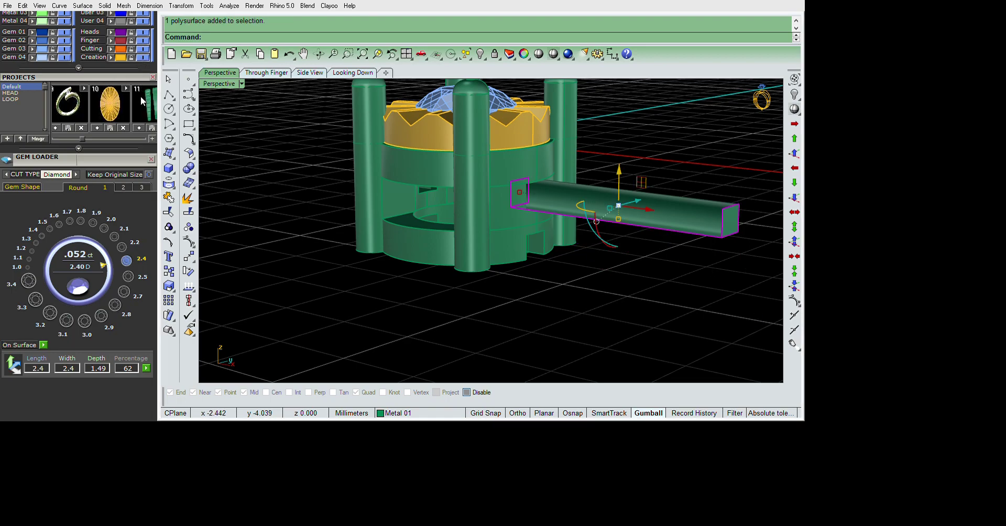
# - Window-select all the head's parts from above and group them
pyautogui.scroll(3, 140, 96)
pyautogui.moveTo(576, 236)
pyautogui.mouseDown(button='right')
pyautogui.moveTo(606, 244)
pyautogui.moveTo(612, 341)
pyautogui.moveTo(602, 184)
pyautogui.moveTo(653, 155)
pyautogui.moveTo(648, 236)
pyautogui.moveTo(631, 236)
pyautogui.moveTo(732, 301)
pyautogui.moveTo(735, 345)
pyautogui.moveTo(647, 309)
pyautogui.moveTo(619, 373)
pyautogui.moveTo(514, 259)
pyautogui.moveTo(618, 326)
pyautogui.moveTo(433, 213)
pyautogui.mouseUp(button='right')
pyautogui.moveTo(345, 154); pyautogui.dragTo(668, 371)
pyautogui.hotkey('ctrl', 'g')
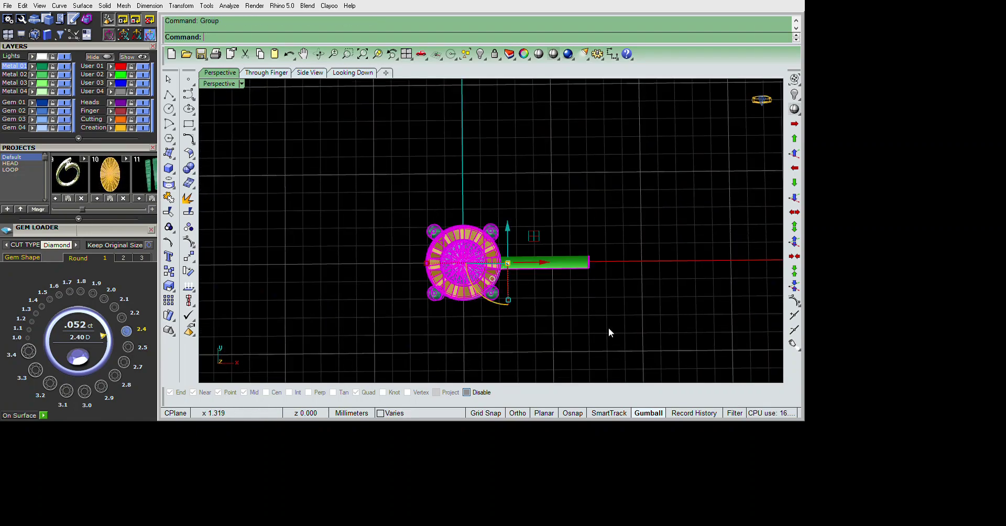
pyautogui.click(608, 328)
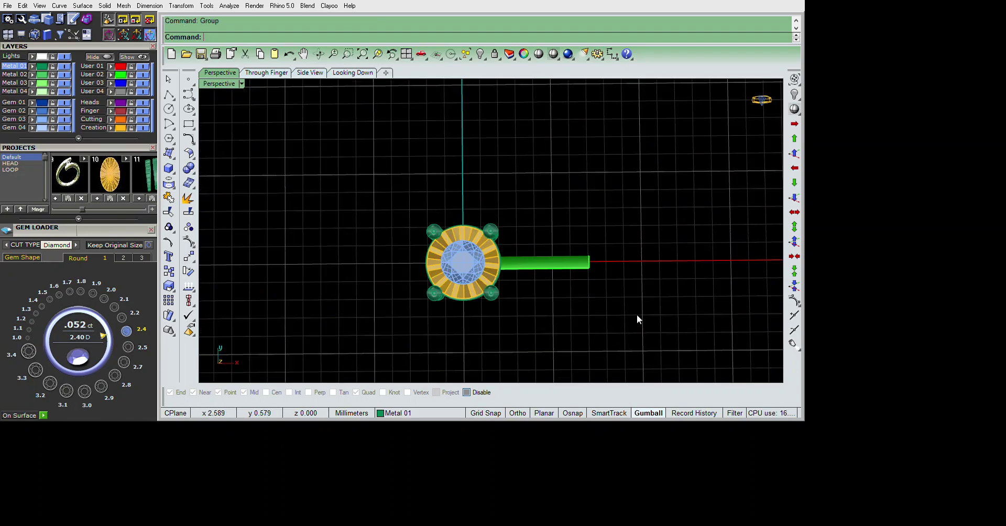
# - Reveal the hidden X-axis guide line and select it
pyautogui.hotkey('ctrl', 'shift', 'h')
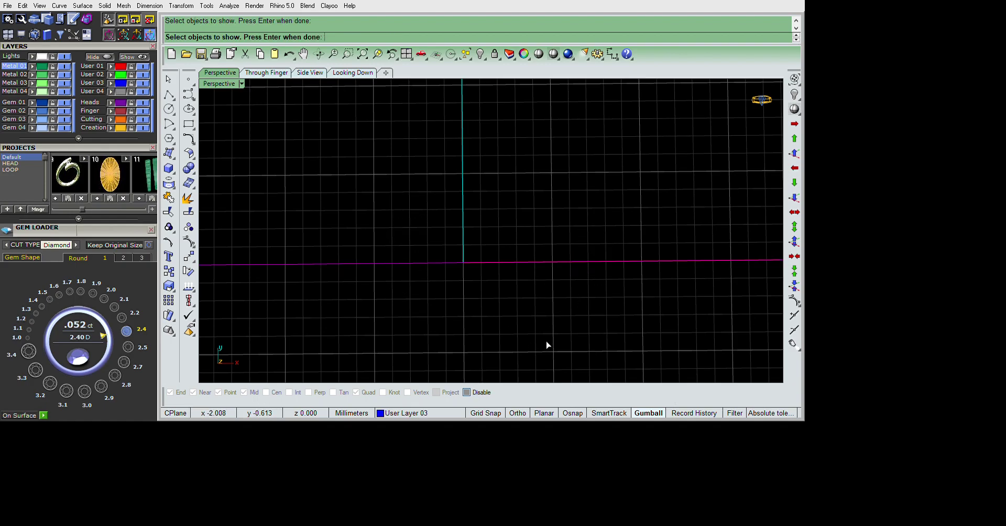
pyautogui.press('Return')
pyautogui.moveTo(727, 339); pyautogui.dragTo(708, 282, button='right')
pyautogui.write('c')
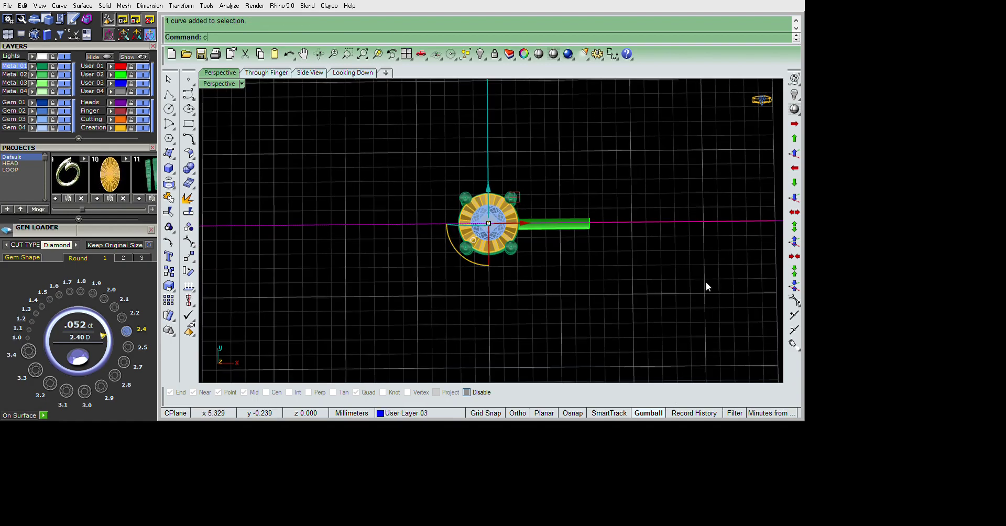
# - Create a cut plane from 0 along the X axis, then select all objects
pyautogui.write('utplane')
pyautogui.press('Return')
pyautogui.press('Return')
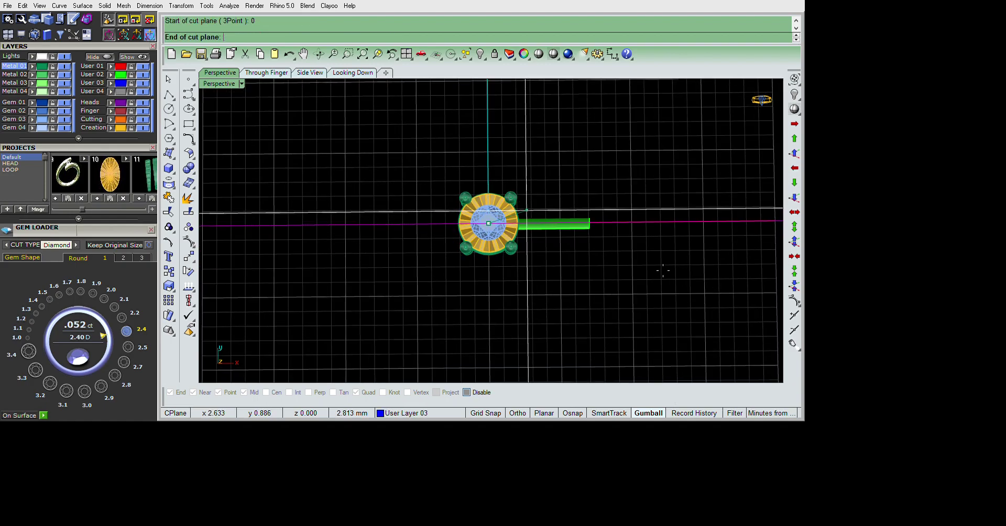
pyautogui.press('Escape')
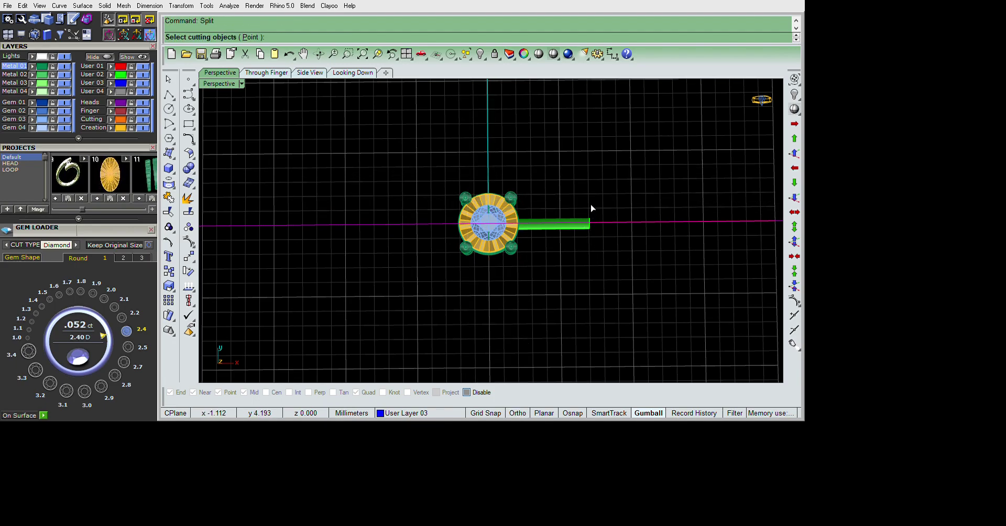
pyautogui.click(595, 221)
pyautogui.click(744, 222)
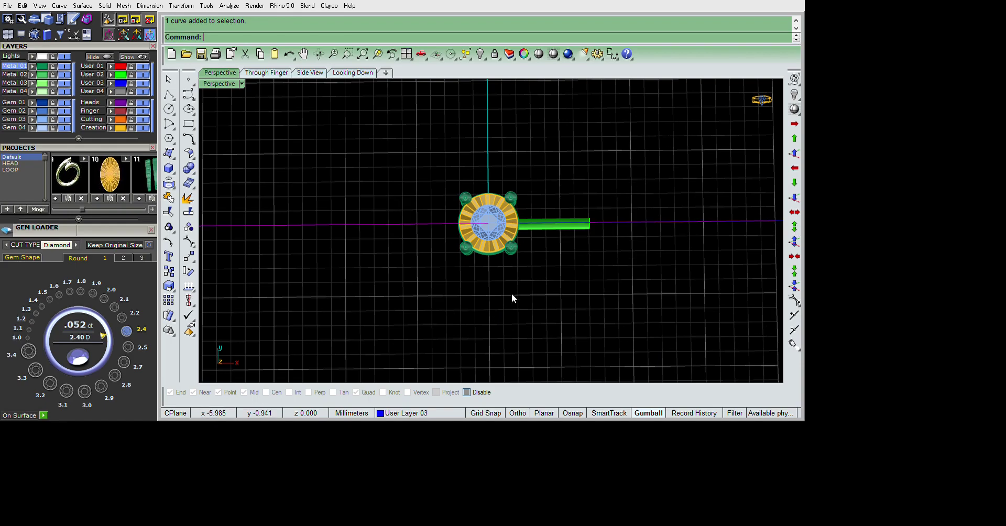
pyautogui.scroll(-2, 511, 293)
pyautogui.scroll(1, 602, 276)
pyautogui.hotkey('ctrl', 'a')
# - Select all the head objects, starting and then cancelling an array along the curve
pyautogui.press('Escape')
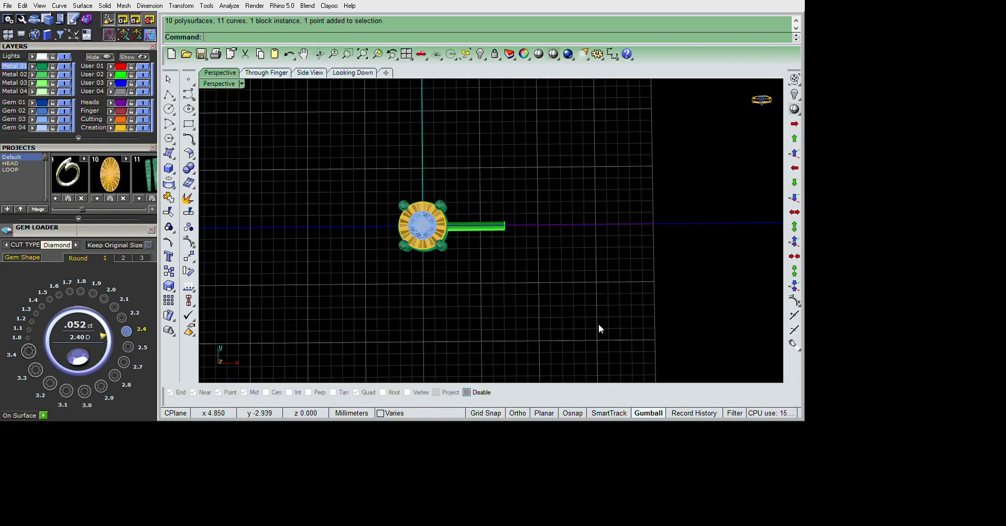
pyautogui.hotkey('ctrl', 'a')
pyautogui.press('Escape')
pyautogui.hotkey('ctrl', 'a')
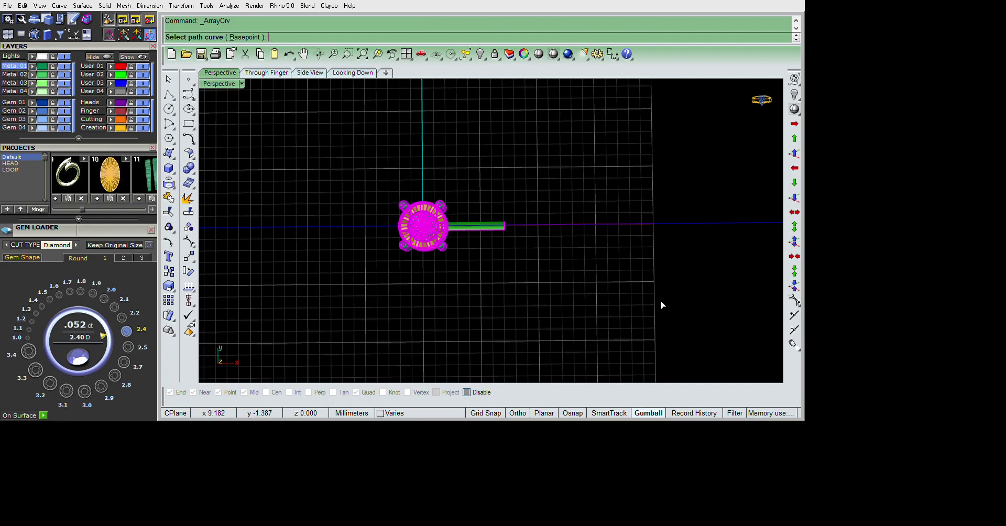
pyautogui.click(674, 272)
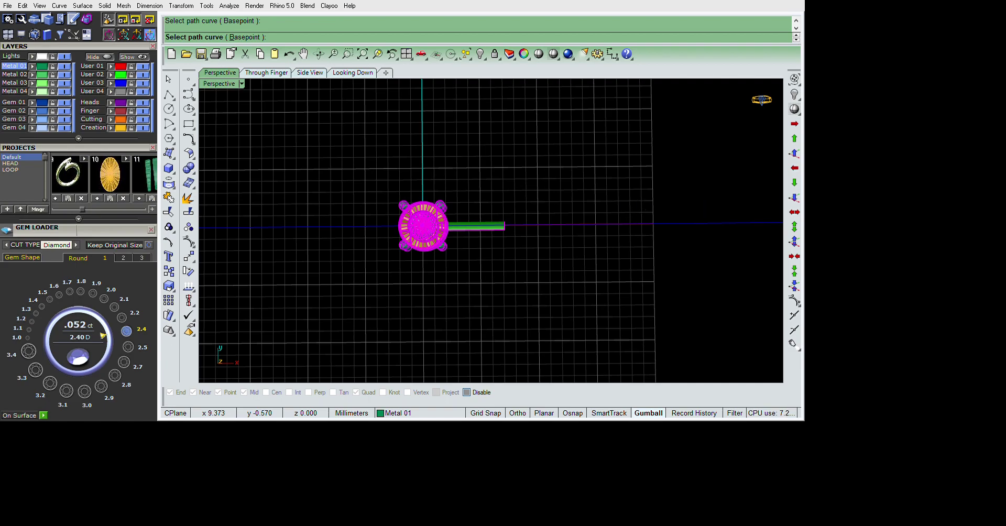
pyautogui.press('Escape')
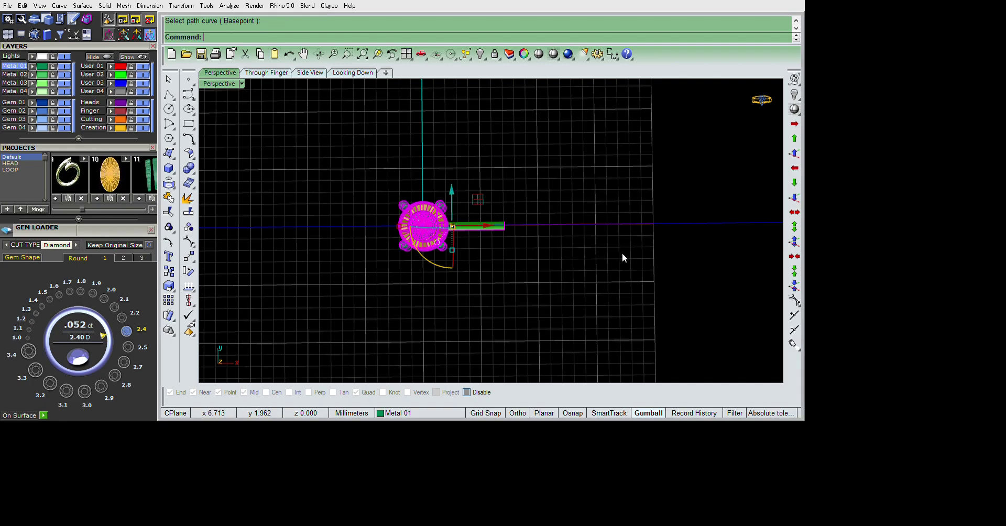
pyautogui.moveTo(622, 252); pyautogui.dragTo(618, 255, button='right')
# - Measure the gem's width (4.20) with an aligned dimension, then undo it
pyautogui.press('Return')
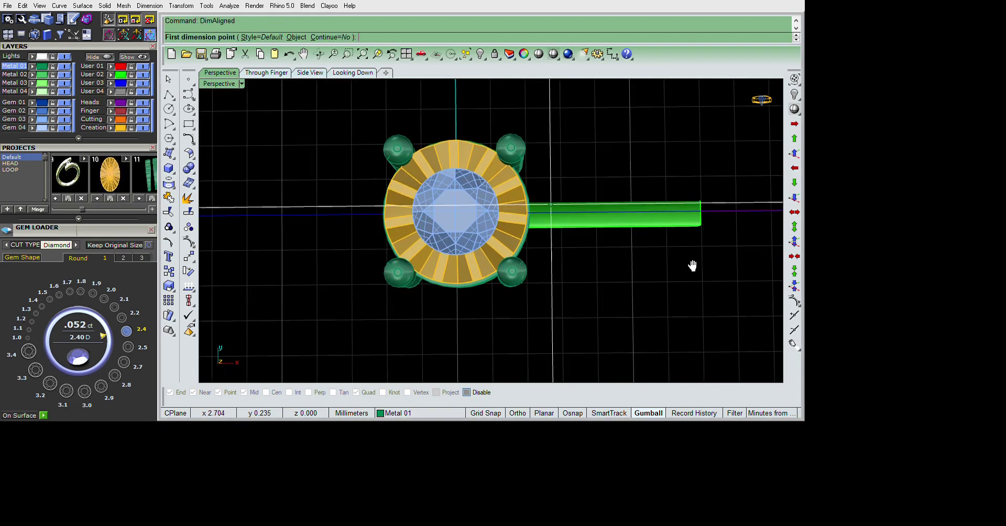
pyautogui.click(531, 214)
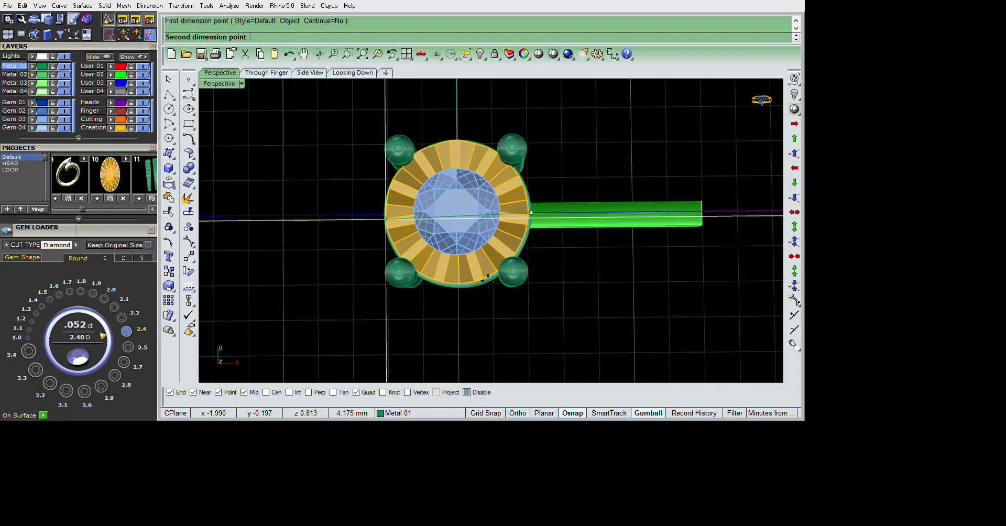
pyautogui.click(487, 276)
pyautogui.click(461, 112)
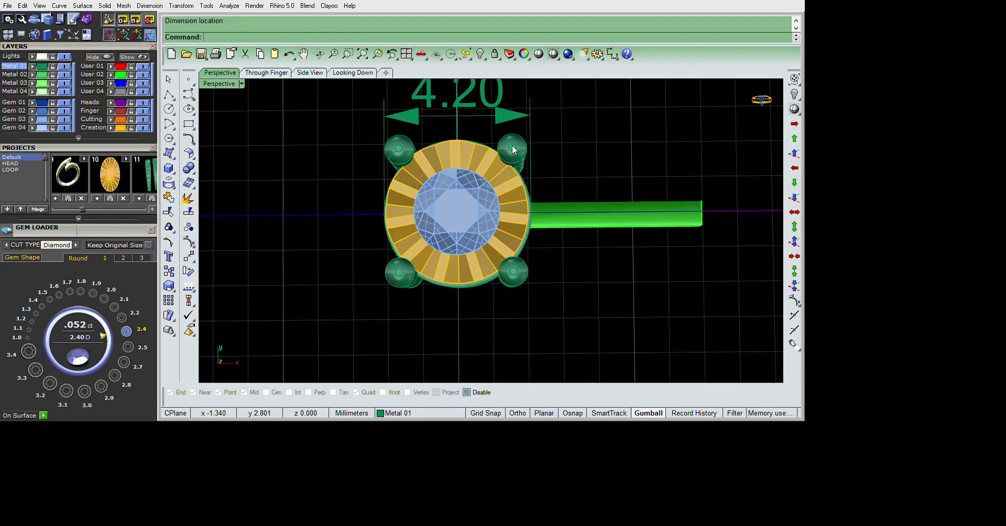
pyautogui.hotkey('ctrl', 'z')
# - Array the whole head along the X-axis guide line to the right and to the left
pyautogui.hotkey('ctrl', 'a')
pyautogui.keyDown('shift'); pyautogui.moveTo(636, 232); pyautogui.dragTo(591, 240, button='right'); pyautogui.keyUp('shift')
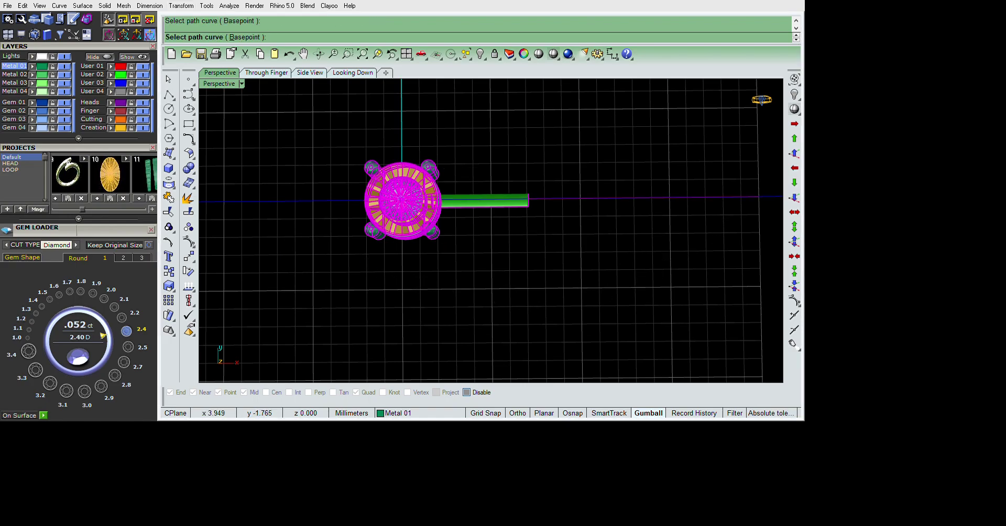
pyautogui.click(639, 282)
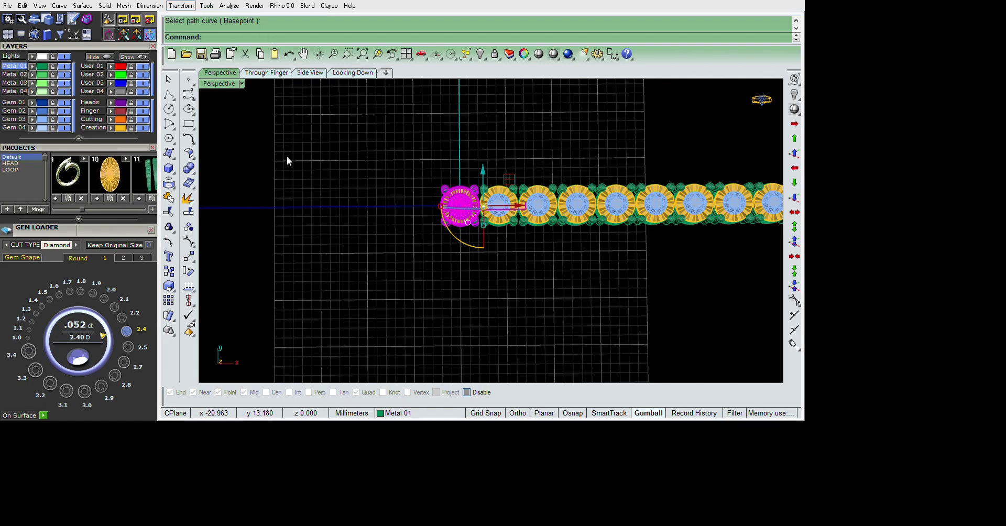
pyautogui.rightClick(370, 283)
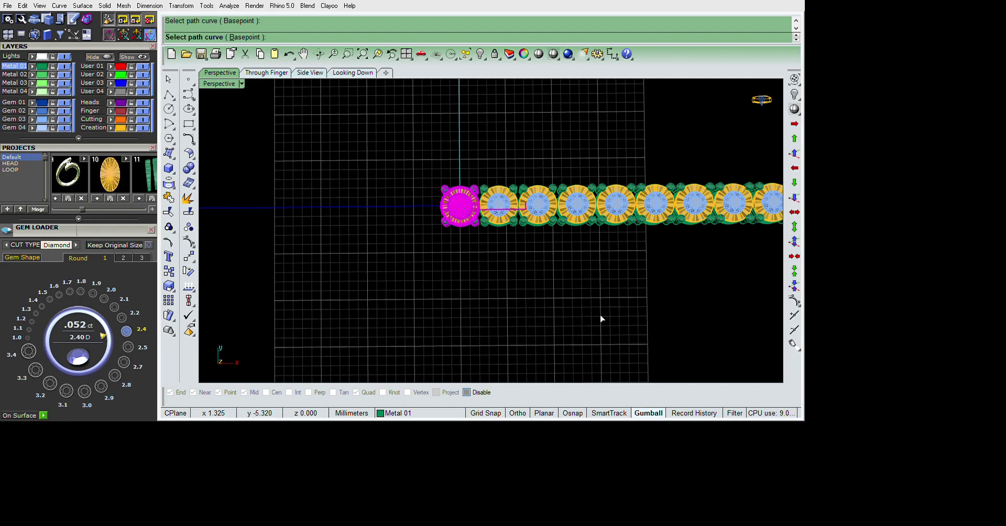
pyautogui.rightClick(632, 281)
# - Tilt the view over the head row and start a DimAligned measurement, then cancel it
pyautogui.scroll(-3, 528, 273)
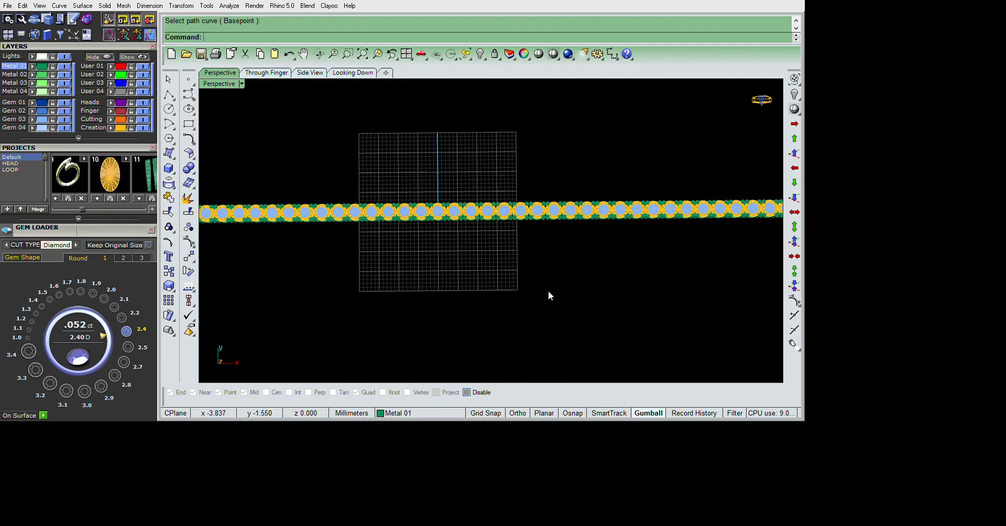
pyautogui.scroll(-3, 548, 290)
pyautogui.keyDown('shift'); pyautogui.moveTo(679, 299); pyautogui.dragTo(639, 312, button='right'); pyautogui.keyUp('shift')
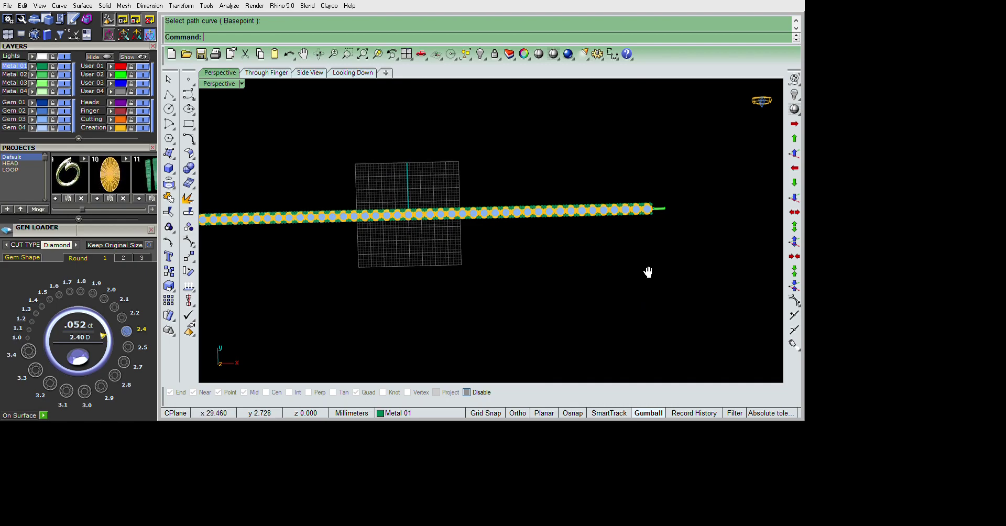
pyautogui.moveTo(601, 272); pyautogui.dragTo(645, 300, button='right')
pyautogui.write('DimAligned')
pyautogui.press('Return')
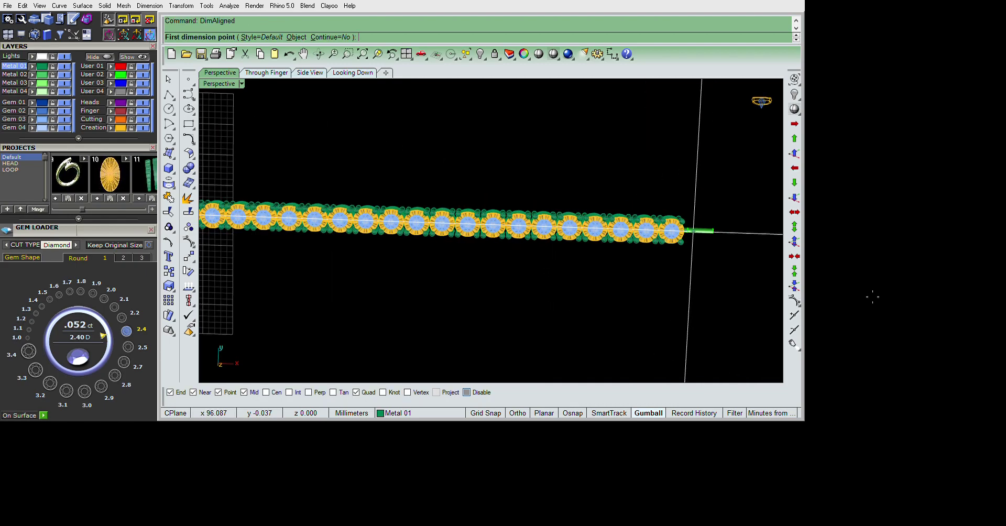
pyautogui.press('Escape')
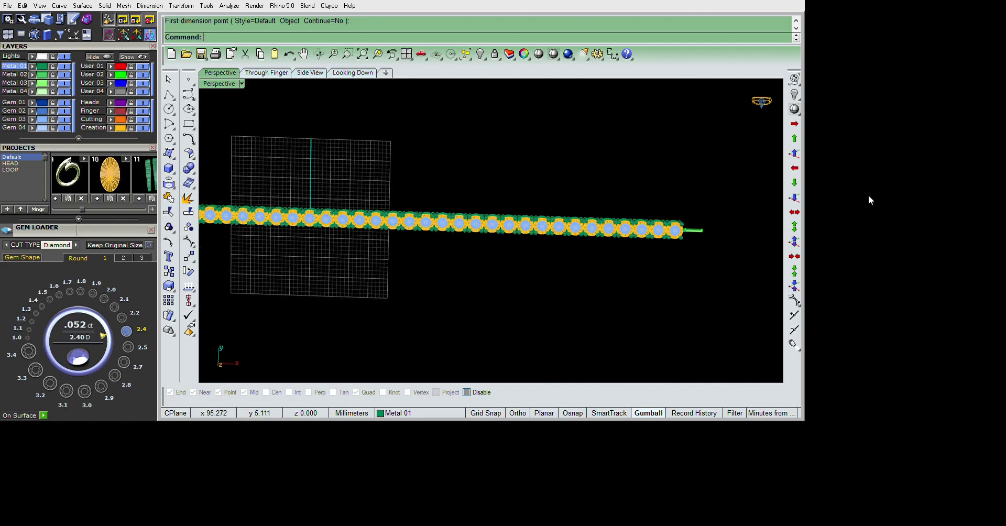
# - Hide all the repeated heads except the two at the row's end
pyautogui.hotkey('ctrl', 'a')
pyautogui.click(742, 260)
pyautogui.moveTo(741, 260)
pyautogui.mouseDown(button='right')
pyautogui.moveTo(579, 241)
pyautogui.moveTo(568, 268)
pyautogui.moveTo(615, 281)
pyautogui.mouseUp(button='right')
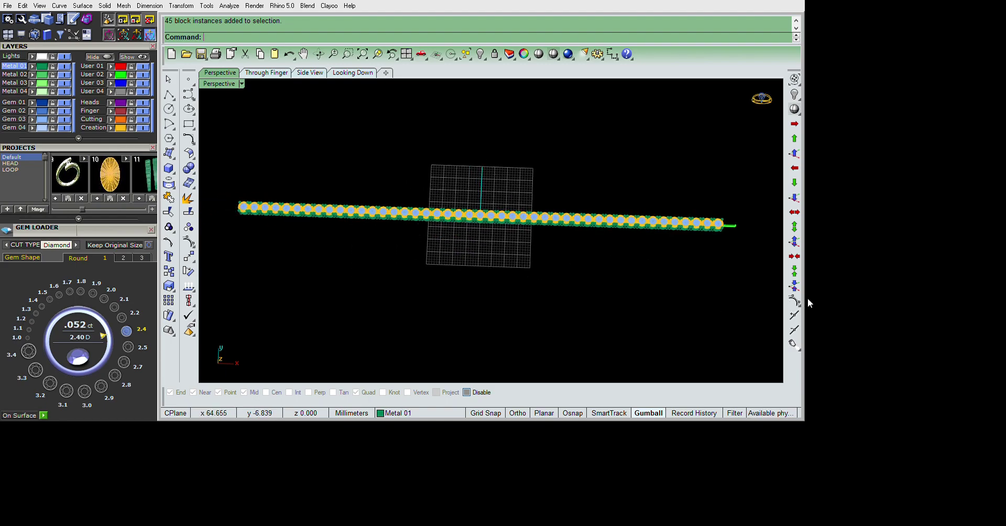
pyautogui.scroll(4, 807, 303)
pyautogui.scroll(4, 815, 301)
pyautogui.scroll(2, 769, 287)
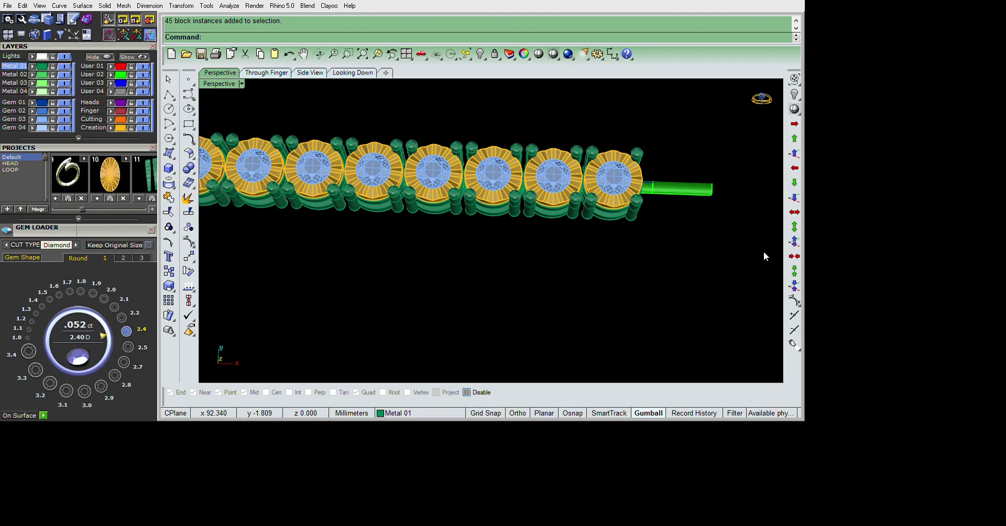
pyautogui.scroll(3, 681, 291)
pyautogui.scroll(3, 684, 273)
pyautogui.click(577, 267)
pyautogui.scroll(-3, 628, 264)
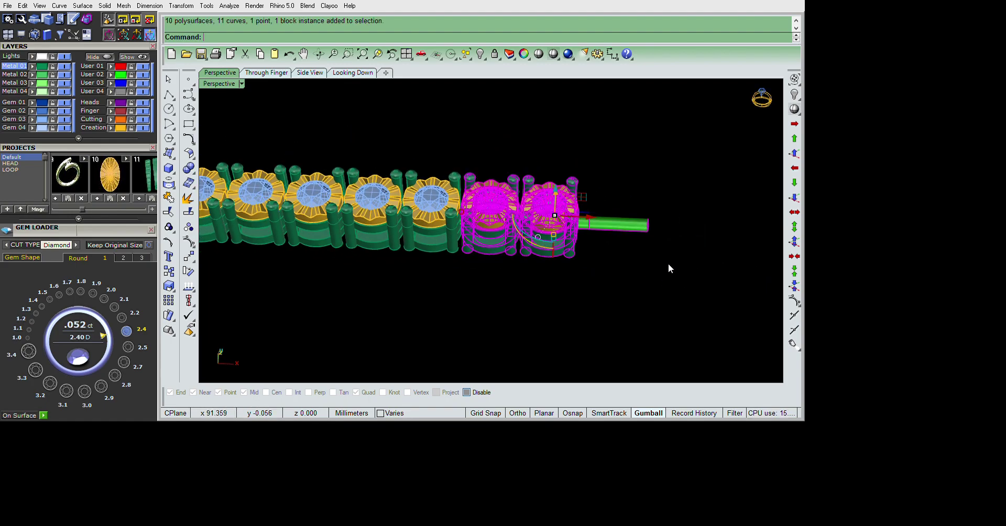
pyautogui.moveTo(668, 263)
pyautogui.mouseDown(button='right')
pyautogui.moveTo(661, 303)
pyautogui.moveTo(630, 300)
pyautogui.moveTo(675, 266)
pyautogui.moveTo(693, 281)
pyautogui.moveTo(606, 281)
pyautogui.moveTo(620, 280)
pyautogui.mouseUp(button='right')
pyautogui.hotkey('ctrl', 'i')
pyautogui.hotkey('ctrl', 'h')
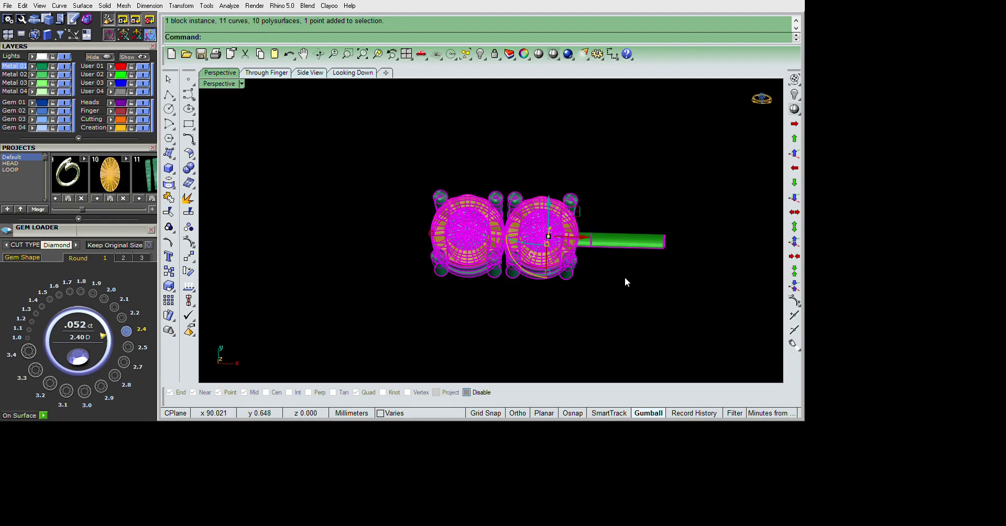
# - Measure 8.30 mm between the two heads' outer edges with DimAligned, discarding the dimension
pyautogui.write('DimAligned')
pyautogui.press('Return')
pyautogui.scroll(2, 429, 235)
pyautogui.scroll(1, 429, 235)
pyautogui.click(429, 234)
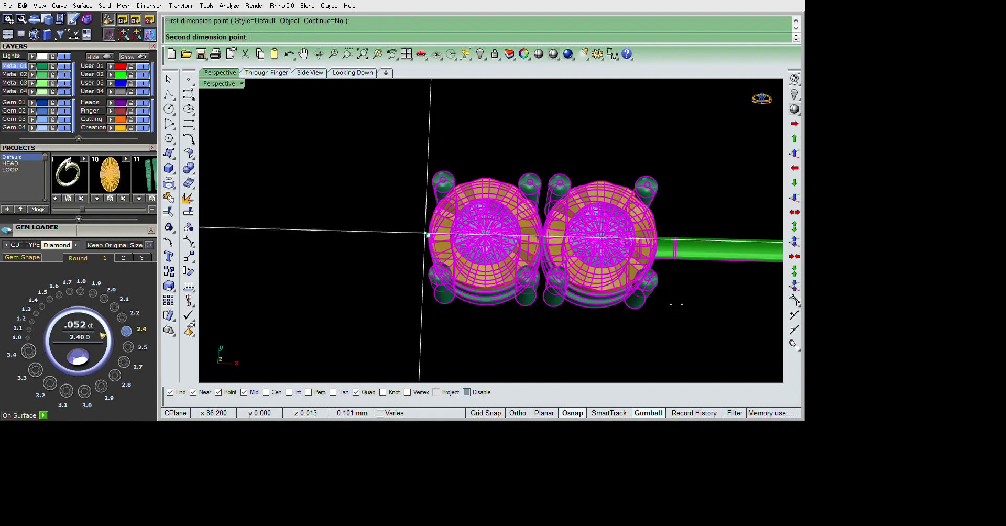
pyautogui.click(656, 240)
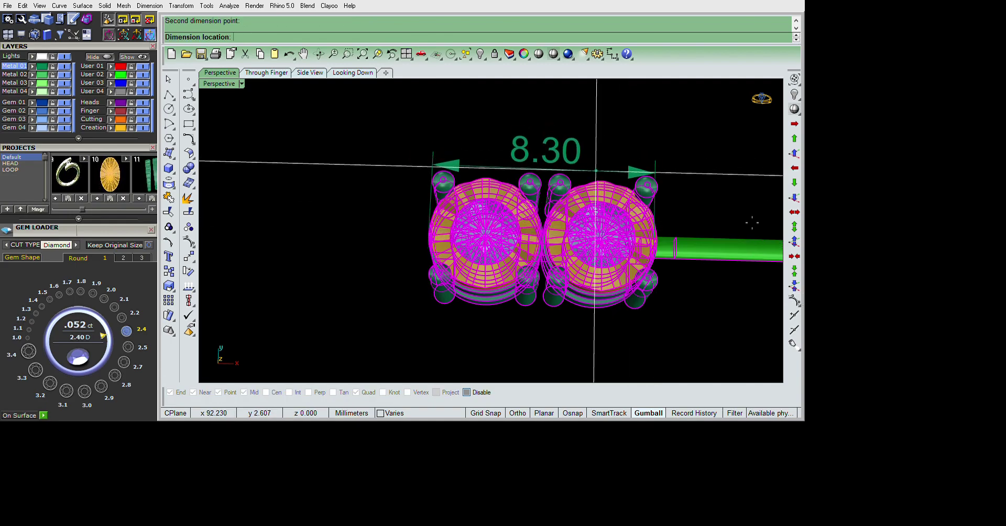
pyautogui.press('Escape')
pyautogui.press('Home')
pyautogui.press('Home')
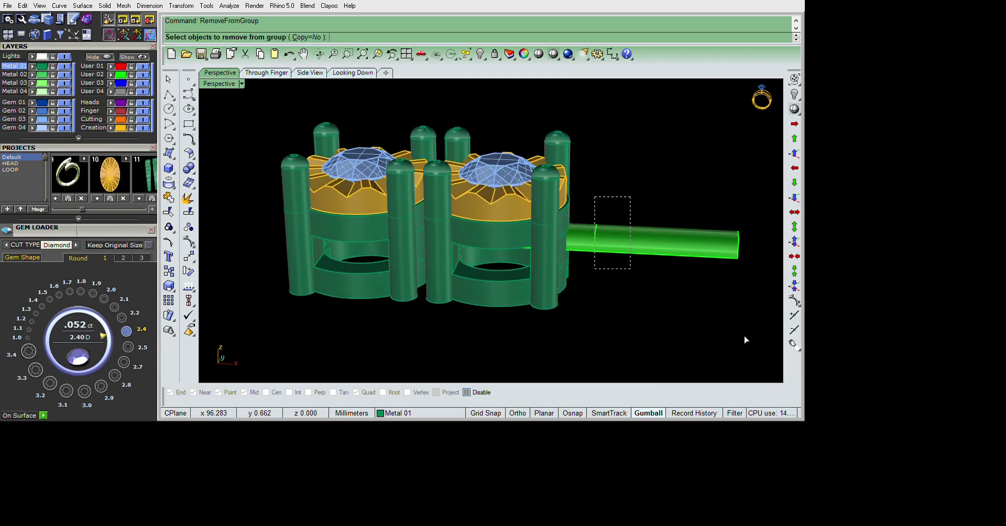
# - Hide the green shank cylinder, select both crown heads and maximize the front viewport
pyautogui.press('Return')
pyautogui.press('Delete')
pyautogui.press('Home')
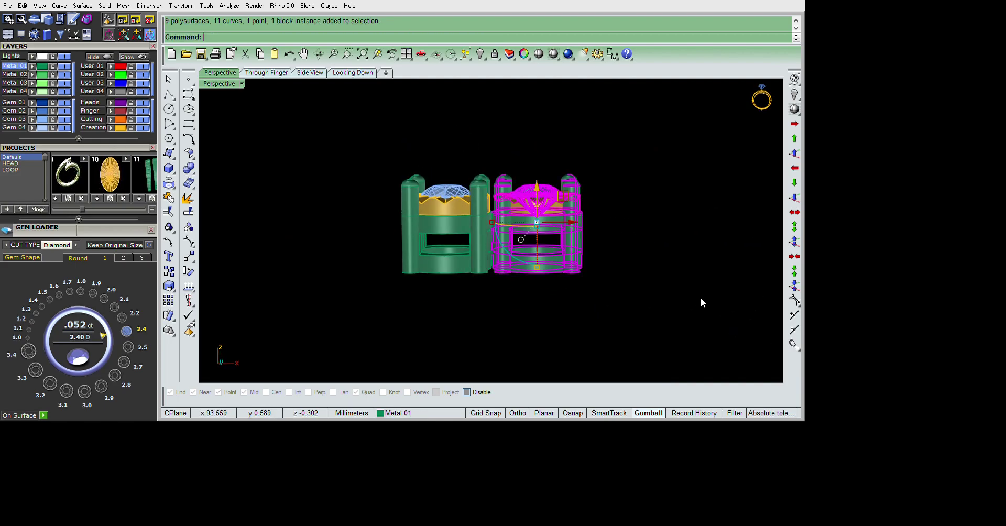
pyautogui.hotkey('ctrl', 'a')
pyautogui.hotkey('ctrl', 'm')
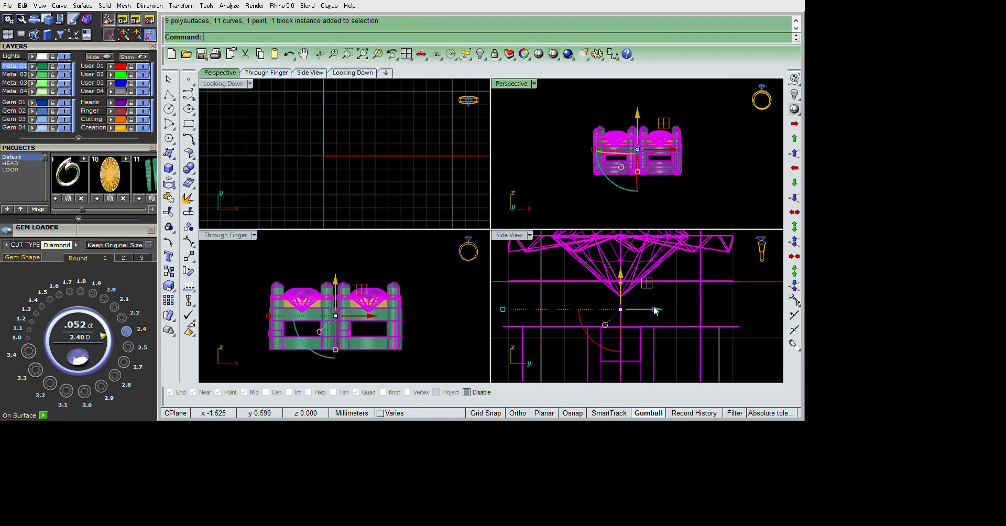
pyautogui.hotkey('ctrl', 'm')
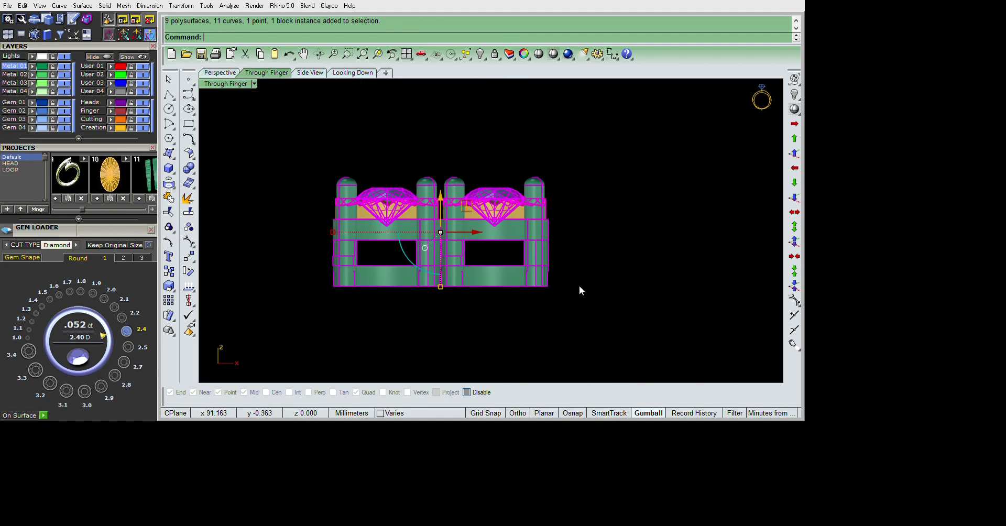
# - Draw a CutPlane across the heads' middle and extrude it into a cutting box
pyautogui.write('cCutPlane')
pyautogui.press('Return')
pyautogui.click(480, 239)
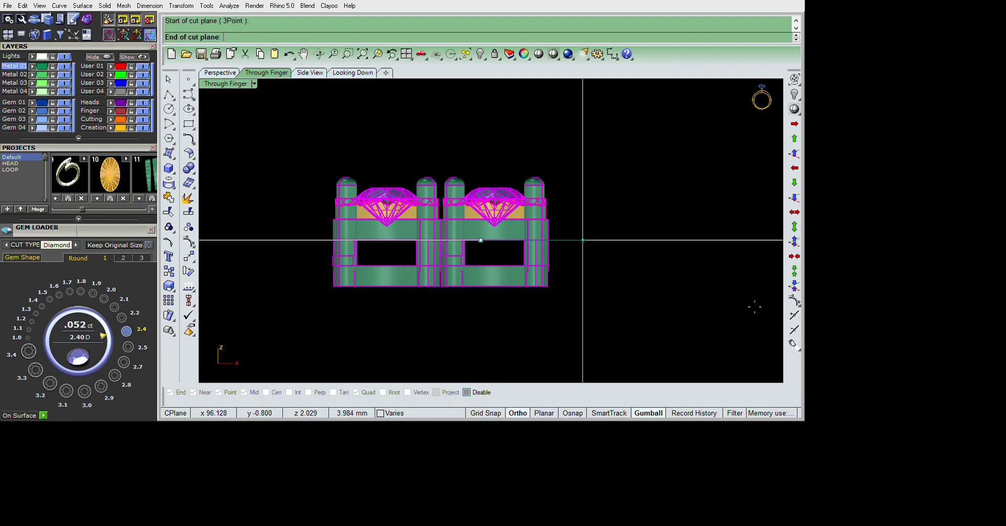
pyautogui.click(583, 239)
pyautogui.scroll(3, 645, 296)
pyautogui.write('m')
pyautogui.press('Return')
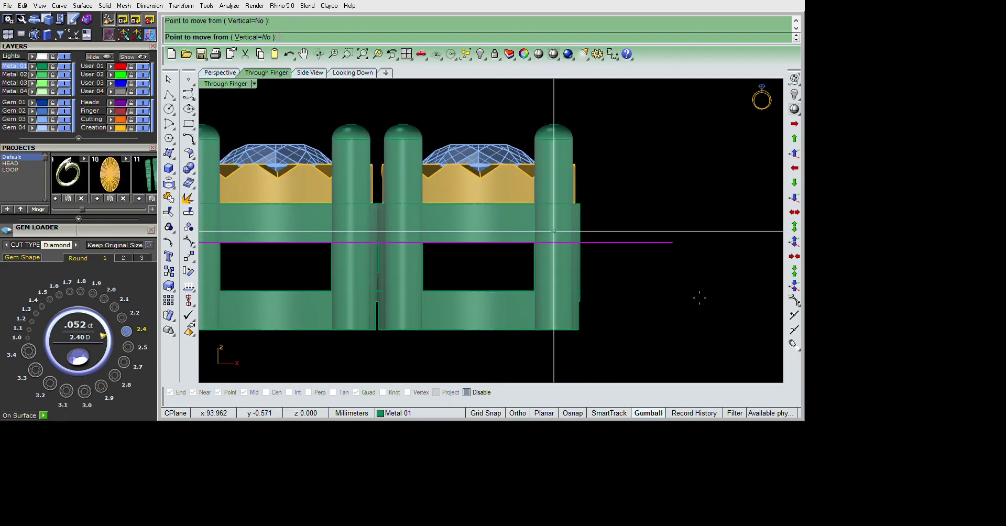
pyautogui.press('F8')
pyautogui.scroll(-3, 716, 305)
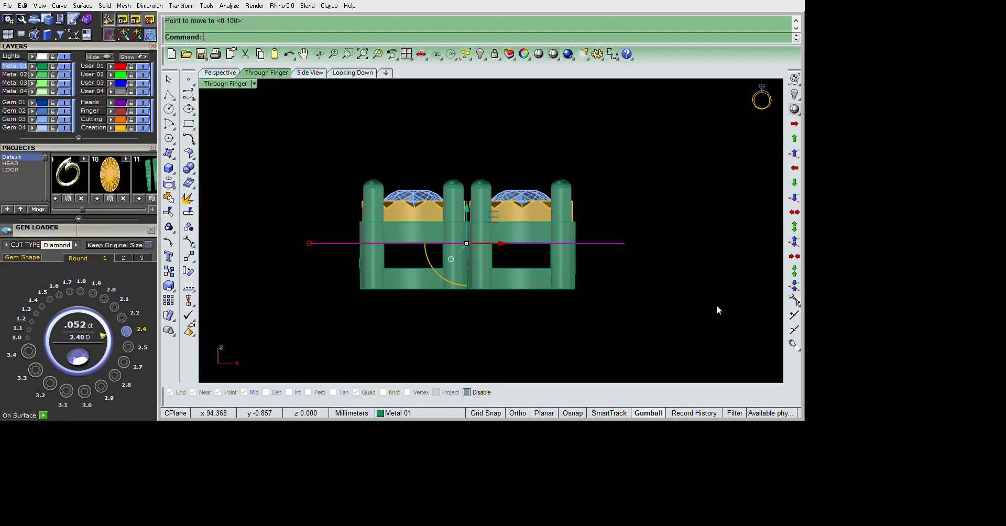
pyautogui.press('Escape')
pyautogui.write('e')
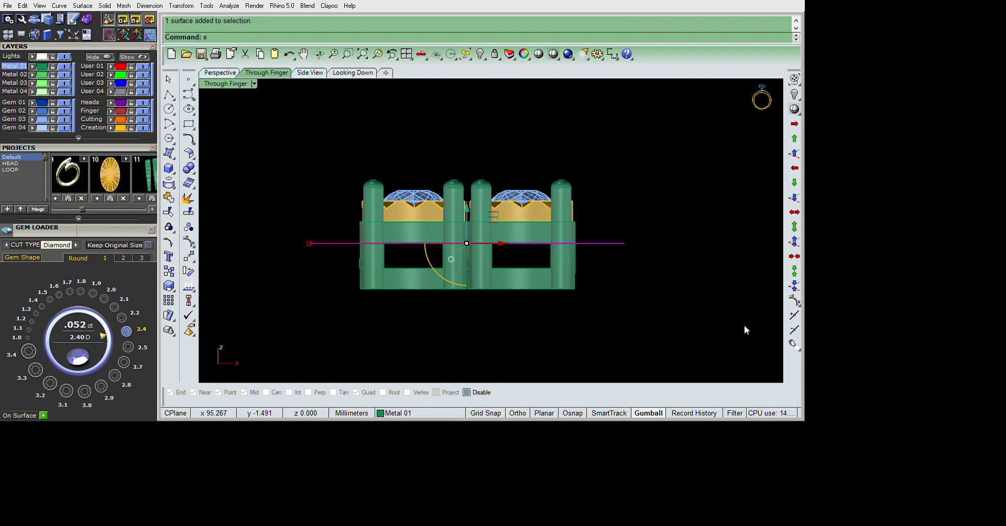
pyautogui.press('Return')
# - Boolean-subtract the cutting box from both crown heads
pyautogui.click(726, 329)
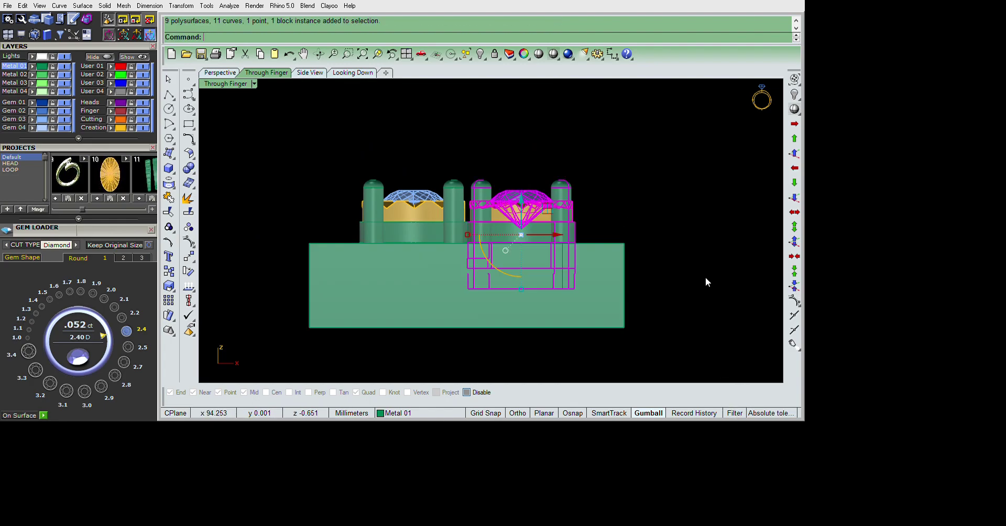
pyautogui.keyDown('shift'); pyautogui.click(398, 262); pyautogui.keyUp('shift')
pyautogui.press('Return')
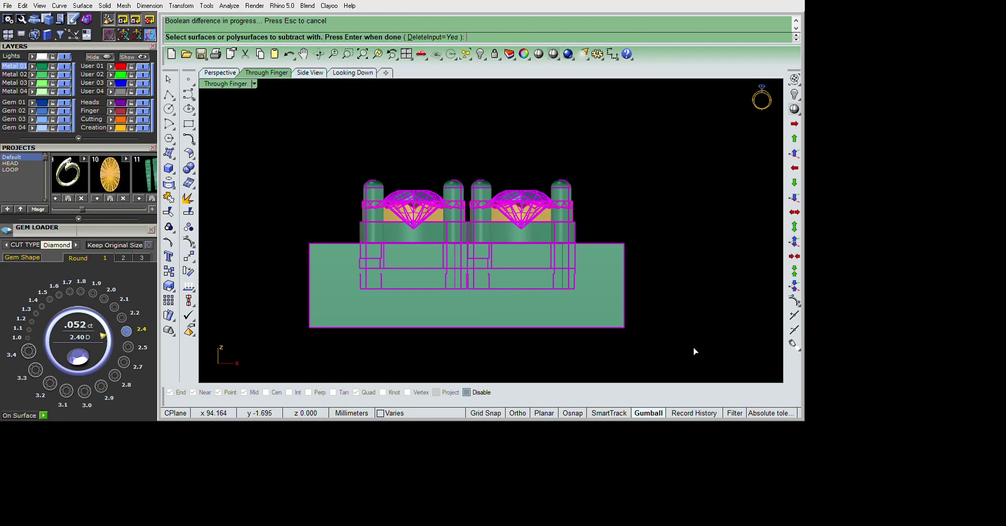
pyautogui.press('Return')
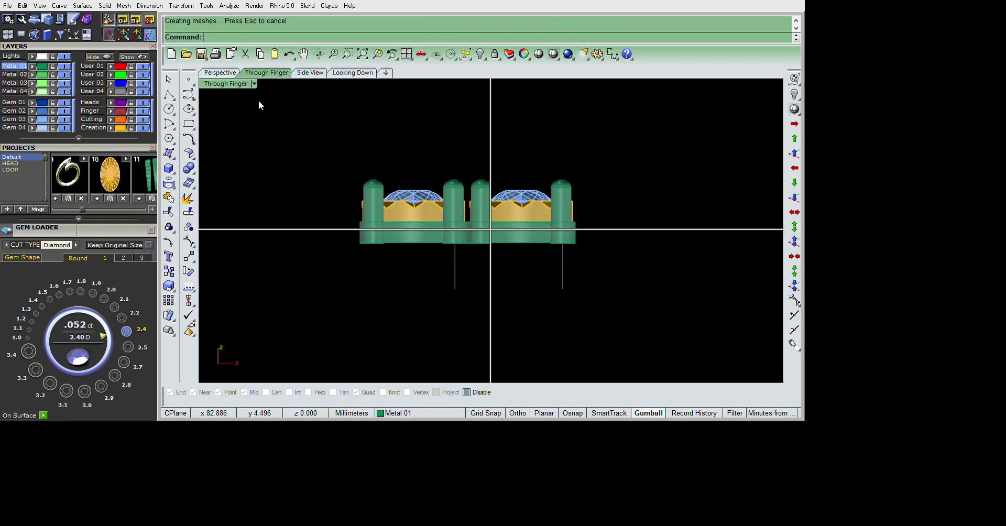
# - Create an 8.400 × 4.200 × 4.241 mm solid bounding box around both heads and inspect it in Perspective
pyautogui.hotkey('ctrl', 'F1')
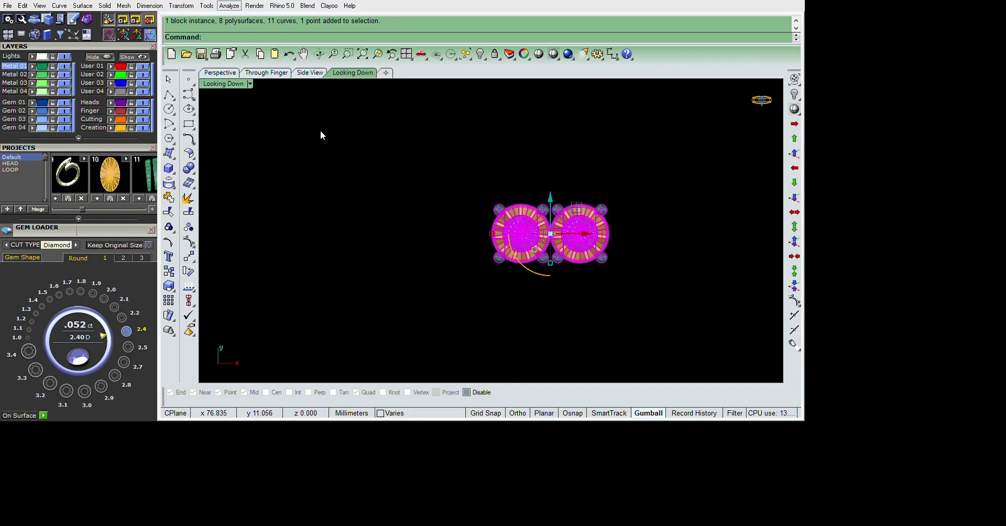
pyautogui.press('Return')
pyautogui.press('Return')
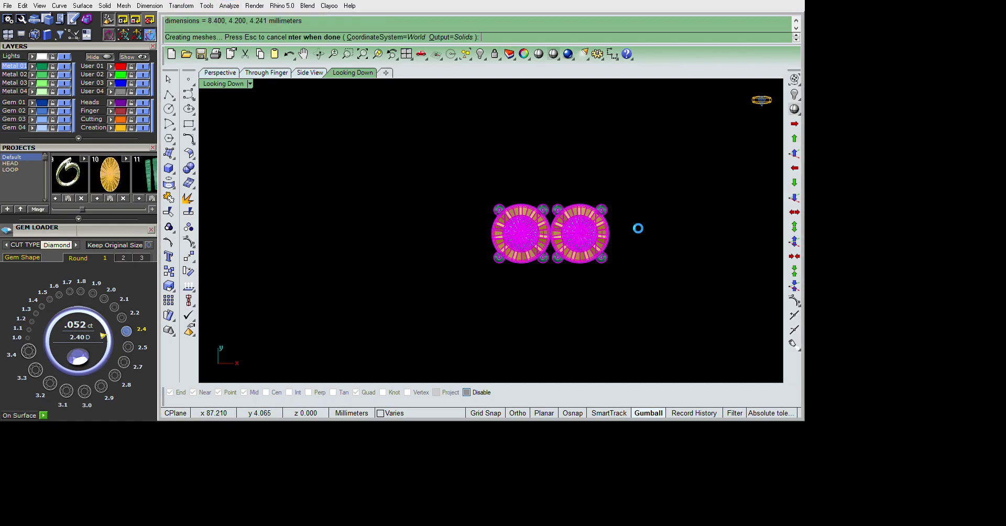
pyautogui.hotkey('ctrl', 'm')
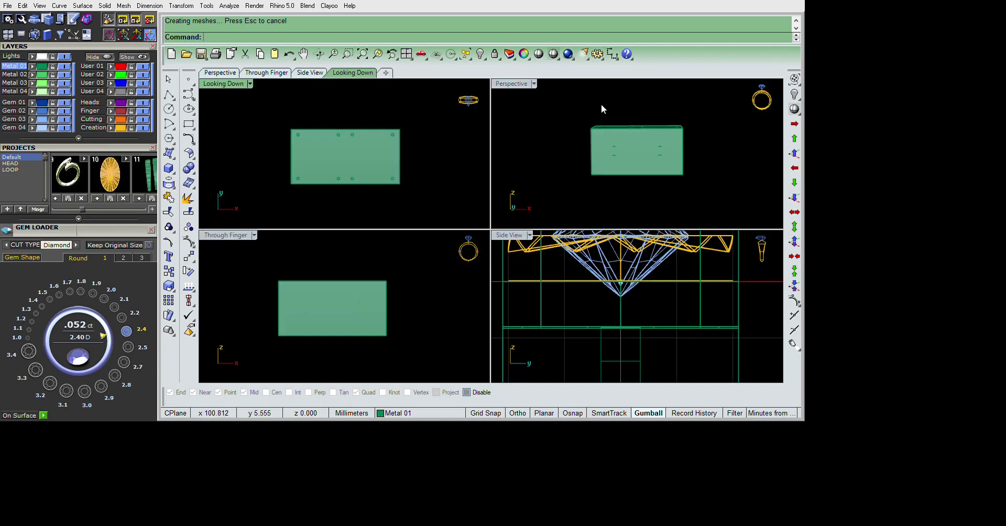
pyautogui.hotkey('ctrl', 'm')
pyautogui.moveTo(698, 214)
pyautogui.mouseDown(button='right')
pyautogui.moveTo(677, 250)
pyautogui.moveTo(678, 420)
pyautogui.moveTo(660, 319)
pyautogui.mouseUp(button='right')
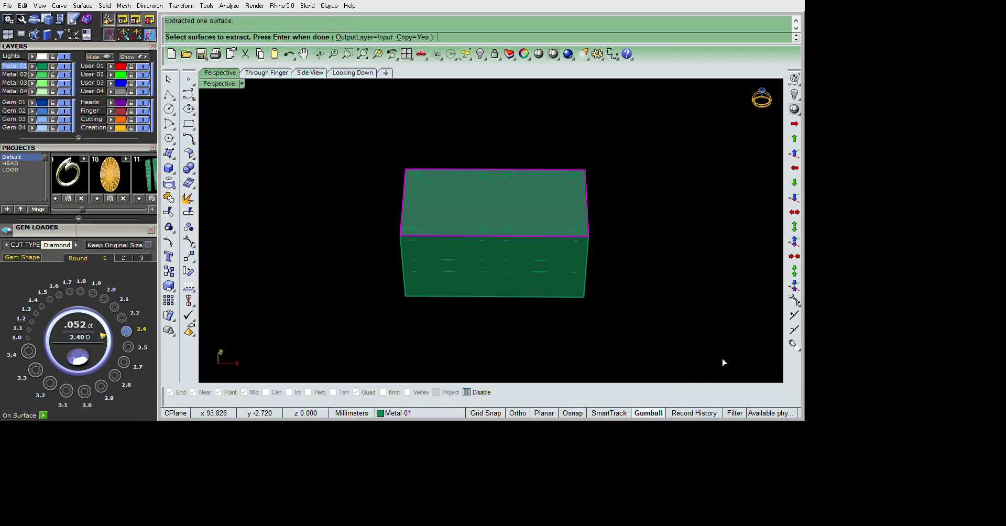
# - Extract the box's top face, duplicate its border and project it flat onto the construction plane
pyautogui.hotkey('ctrl', 'a')
pyautogui.hotkey('ctrl', 'z')
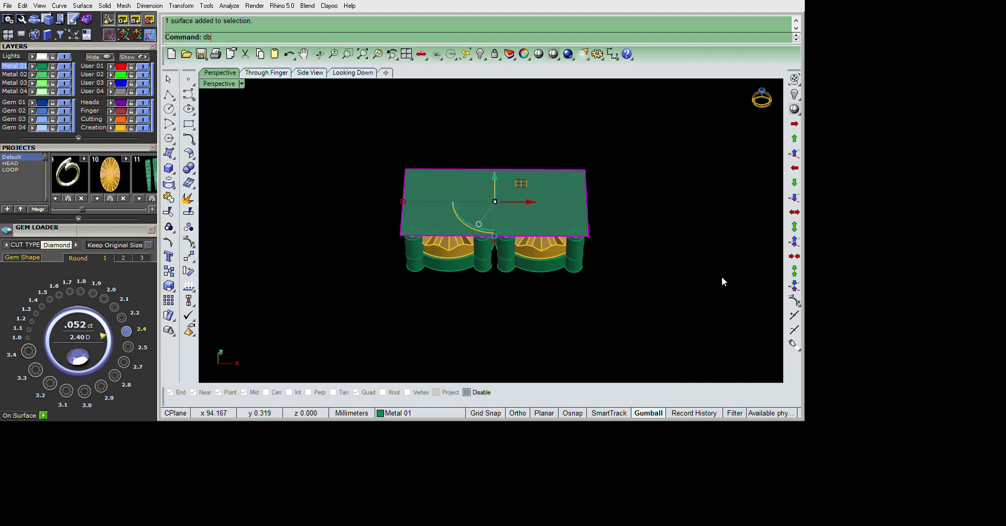
pyautogui.press('Return')
pyautogui.moveTo(734, 246)
pyautogui.mouseDown(button='right')
pyautogui.moveTo(740, 163)
pyautogui.moveTo(737, 256)
pyautogui.mouseUp(button='right')
pyautogui.write('pc')
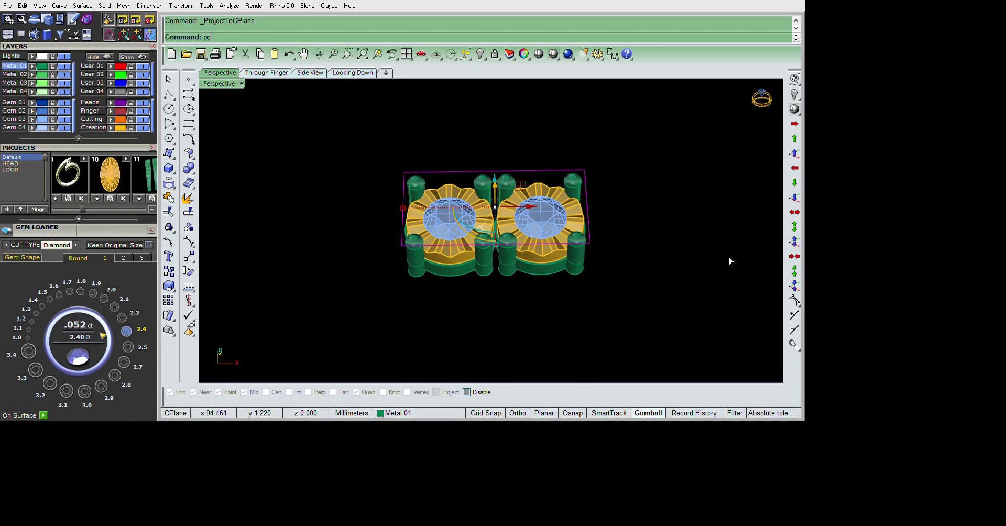
pyautogui.press('Return')
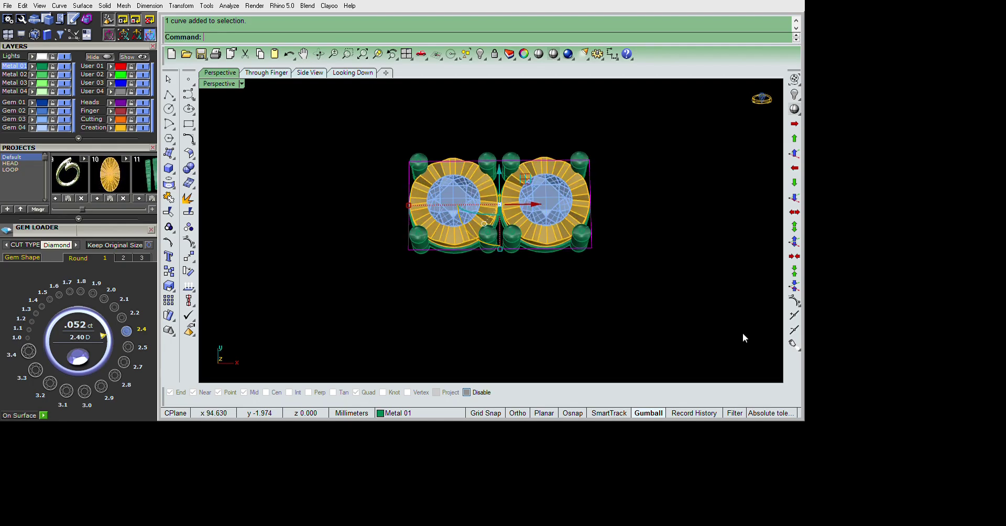
# - Drag the outline's two left control points leftward to stretch it past the left head
pyautogui.press('F10')
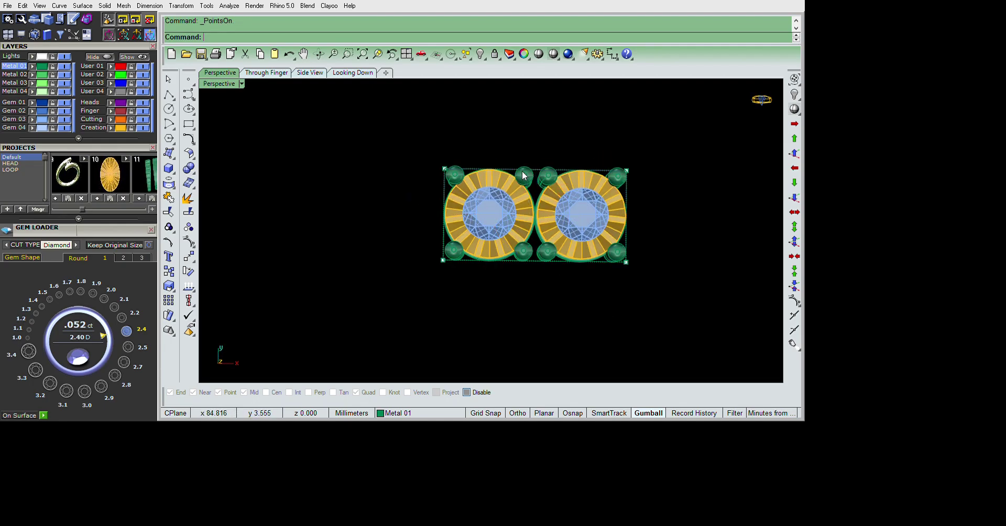
pyautogui.moveTo(433, 160); pyautogui.dragTo(459, 270)
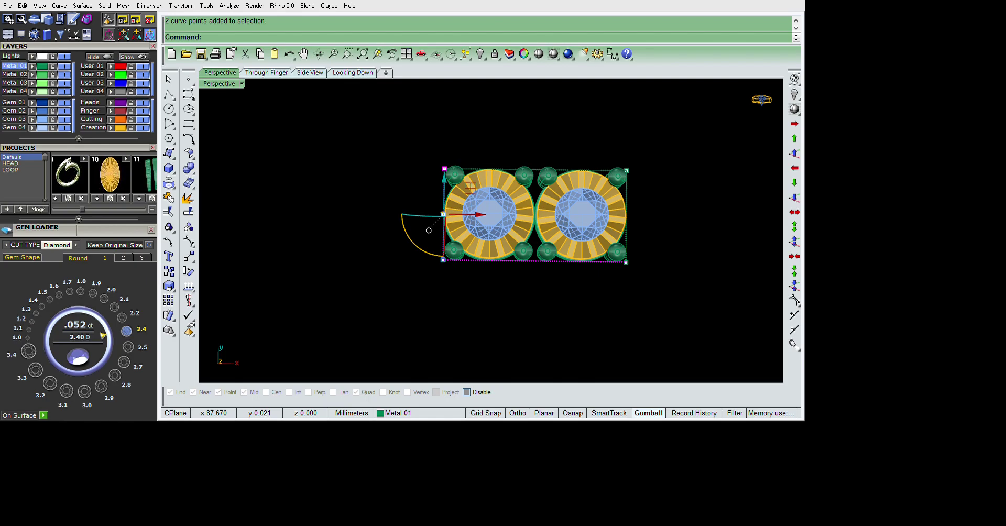
pyautogui.moveTo(429, 230); pyautogui.dragTo(411, 230)
pyautogui.press('Escape')
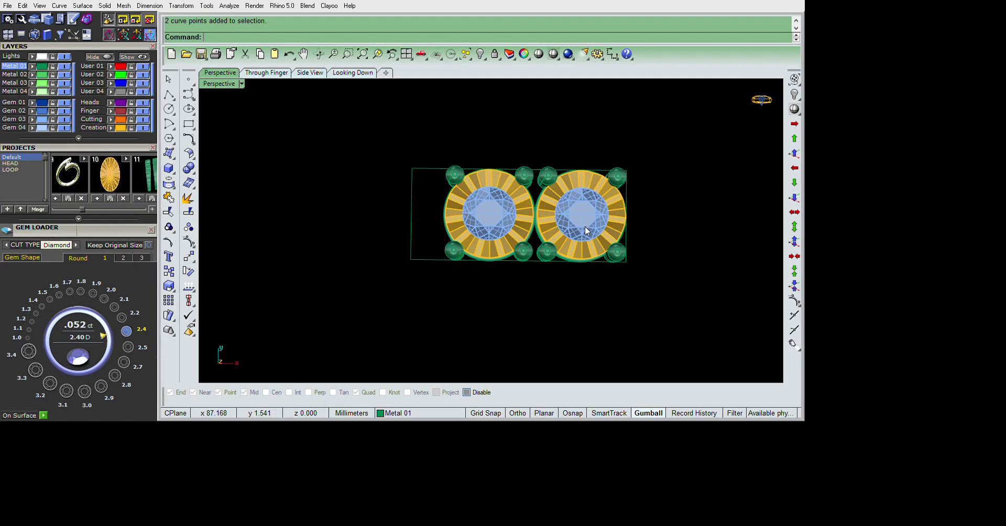
pyautogui.moveTo(577, 354); pyautogui.dragTo(574, 296, button='right')
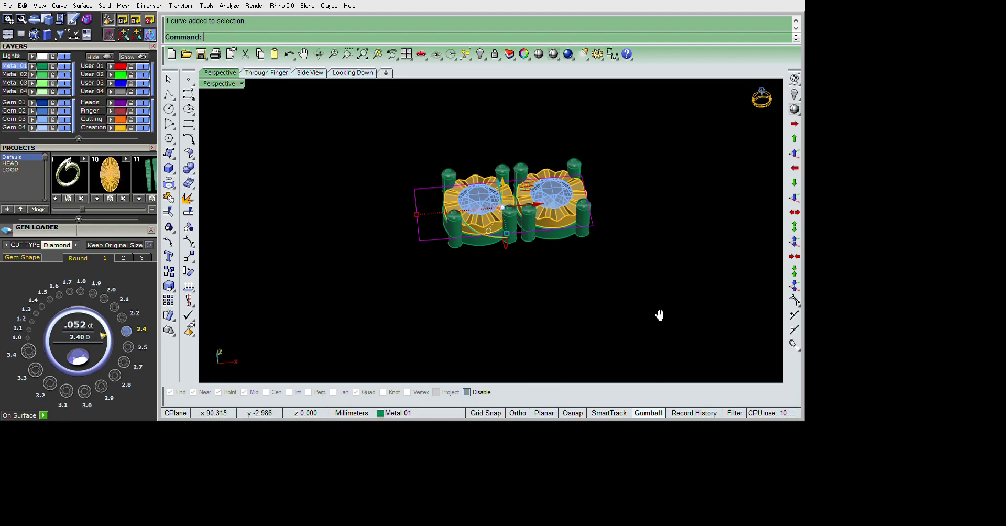
pyautogui.hotkey('ctrl', 'a')
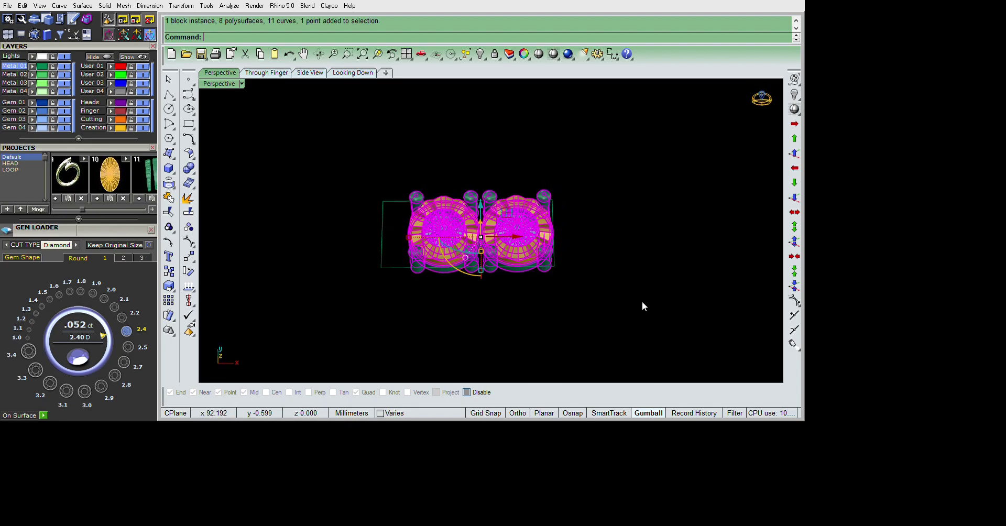
# - Hide the gem heads and extrude the rectangle outline one-sidedly into a flat slab
pyautogui.write('hide')
pyautogui.press('Return')
pyautogui.hotkey('ctrl', 'z')
pyautogui.moveTo(621, 369); pyautogui.dragTo(652, 272, button='right')
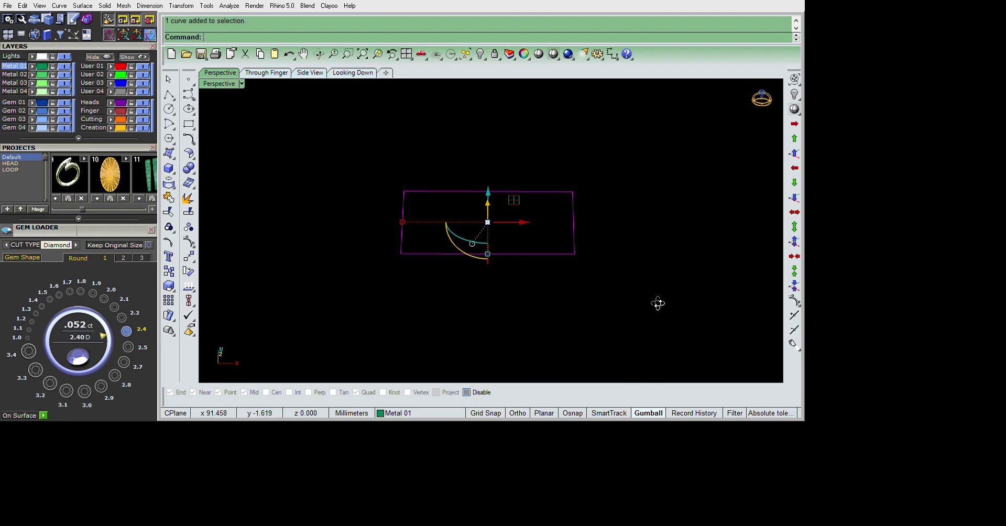
pyautogui.moveTo(545, 262); pyautogui.dragTo(557, 243, button='right')
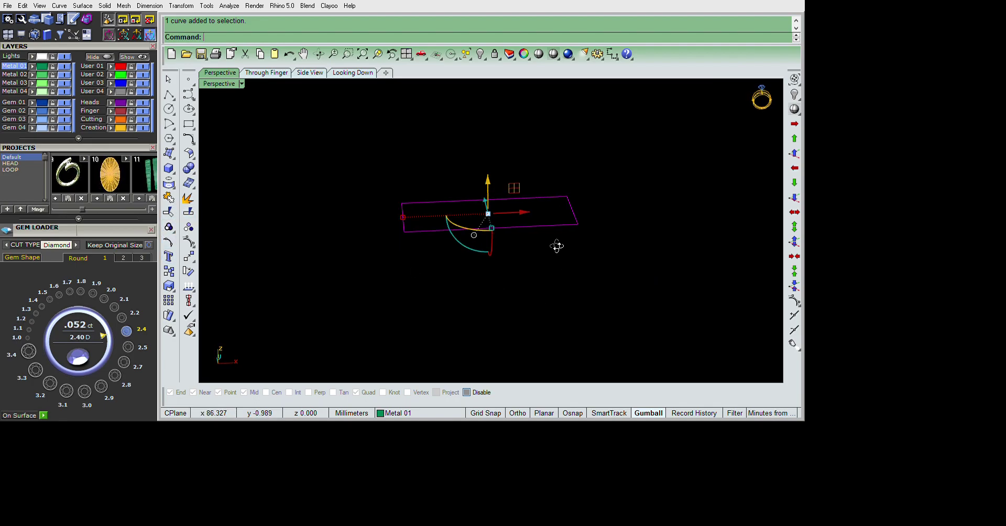
pyautogui.write('ex')
pyautogui.press('Return')
pyautogui.write('b')
pyautogui.press('Return')
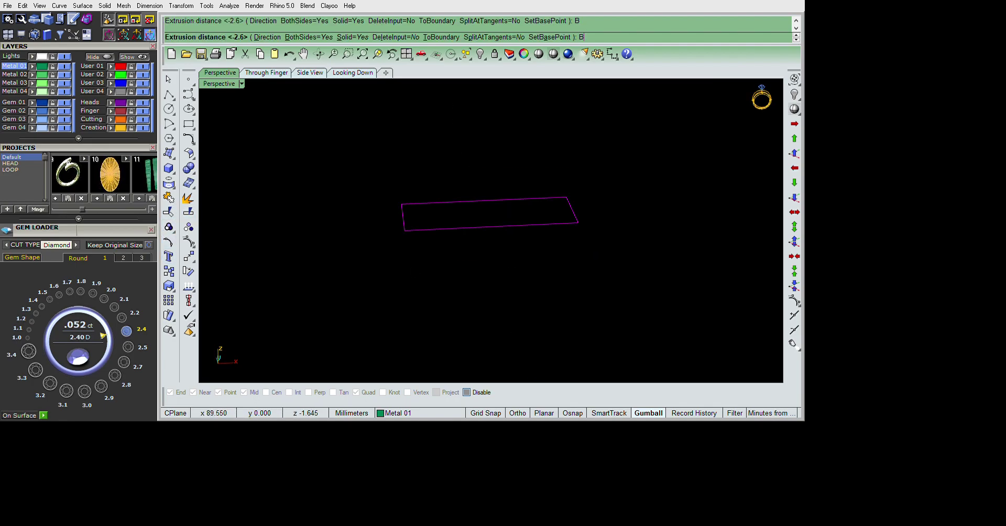
pyautogui.press('Return')
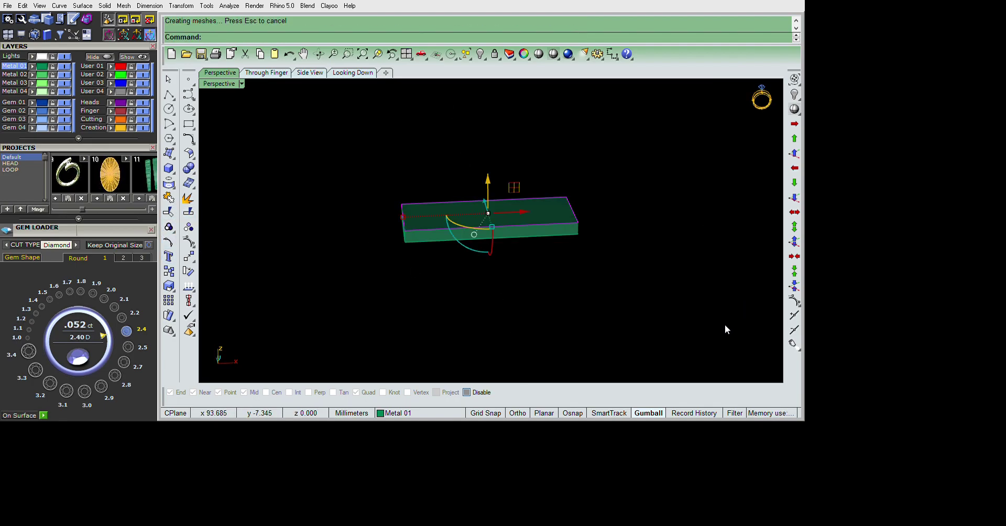
pyautogui.press('Escape')
# - Extract the slab's bottom face and move it down away from the slab
pyautogui.moveTo(684, 217)
pyautogui.mouseDown(button='right')
pyautogui.moveTo(724, 285)
pyautogui.moveTo(677, 316)
pyautogui.mouseUp(button='right')
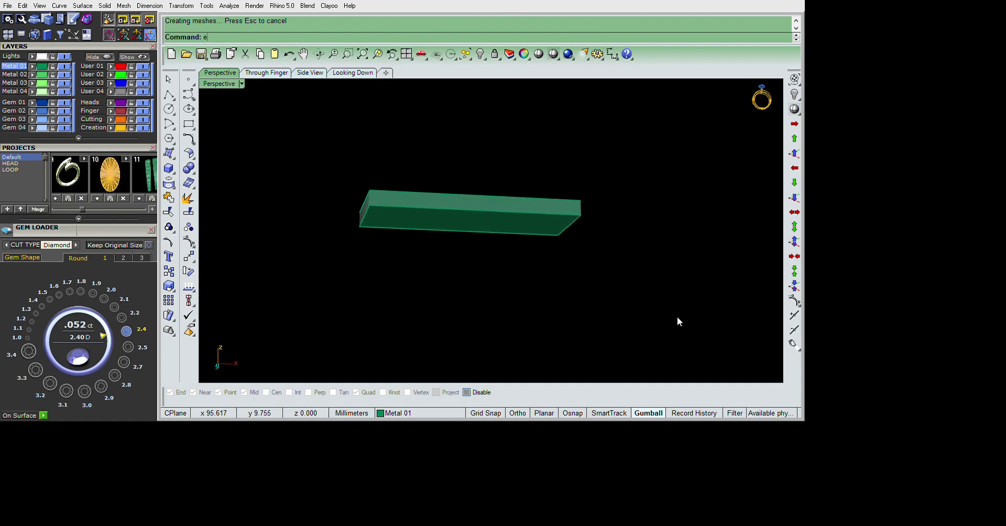
pyautogui.write('extractsrf')
pyautogui.press('Return')
pyautogui.press('Return')
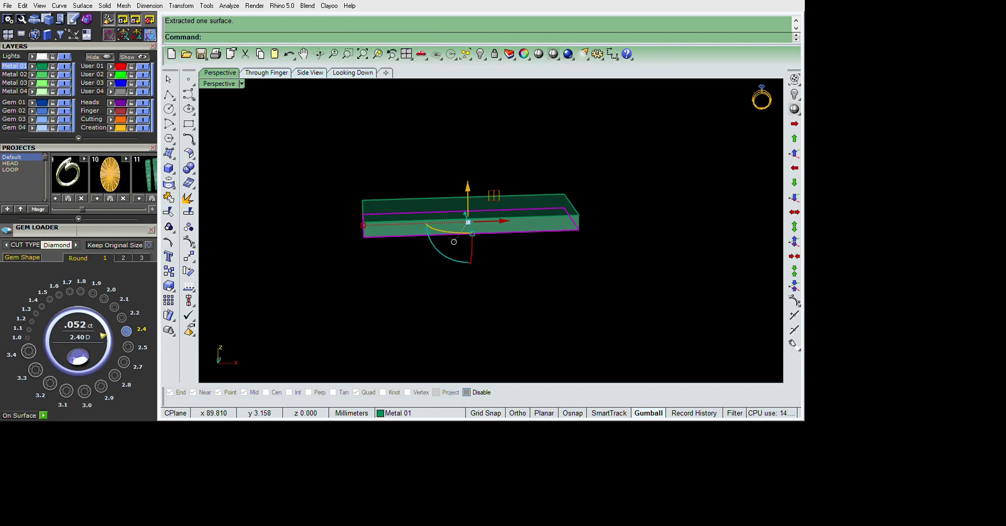
pyautogui.moveTo(467, 215); pyautogui.dragTo(587, 244)
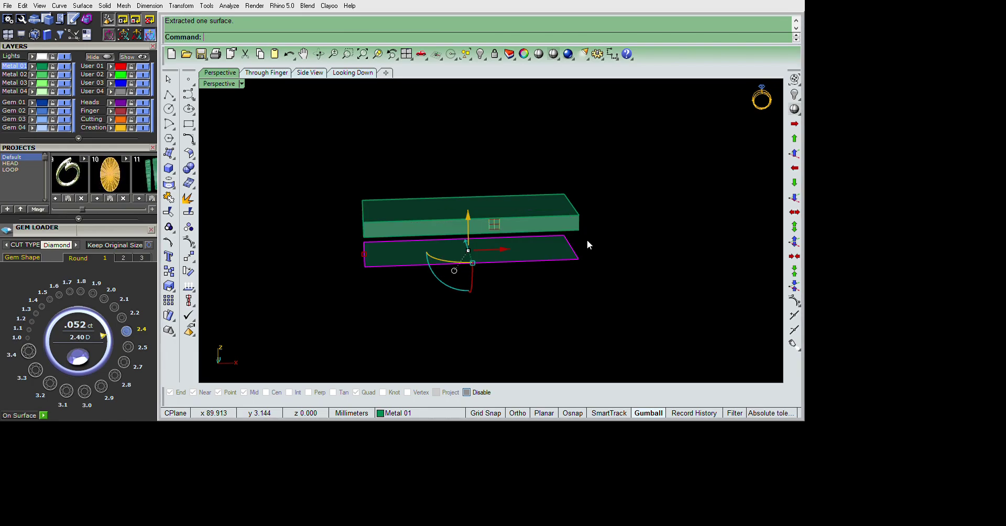
pyautogui.click(581, 240)
# - Offset the bottom face's border 0.8 inward and split the face along it
pyautogui.moveTo(572, 323); pyautogui.dragTo(573, 341, button='right')
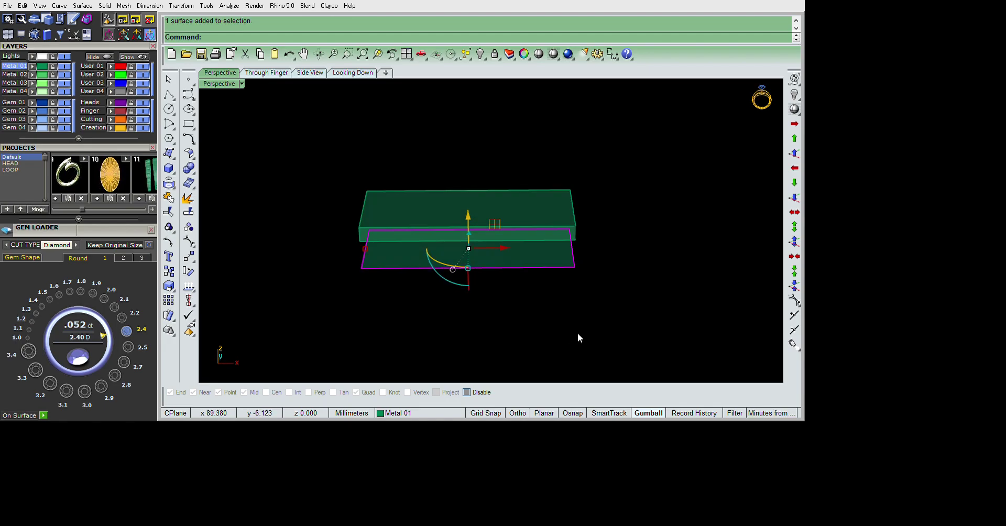
pyautogui.write('offset')
pyautogui.press('Return')
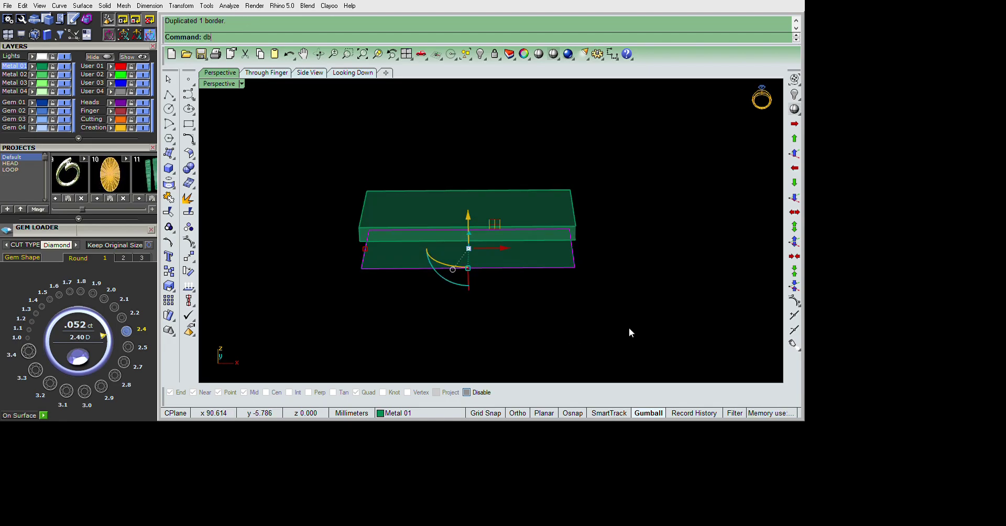
pyautogui.scroll(3, 671, 336)
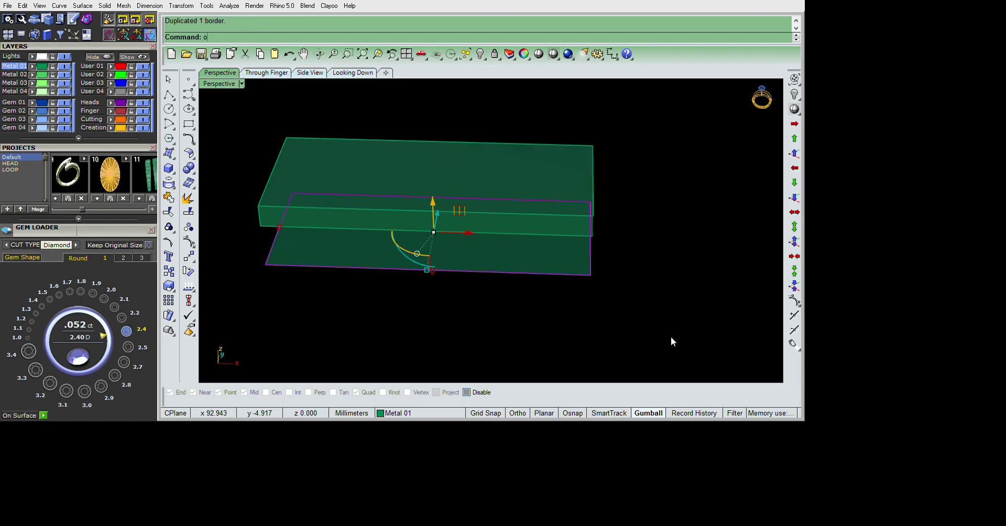
pyautogui.click(539, 258)
pyautogui.write('split')
pyautogui.press('Return')
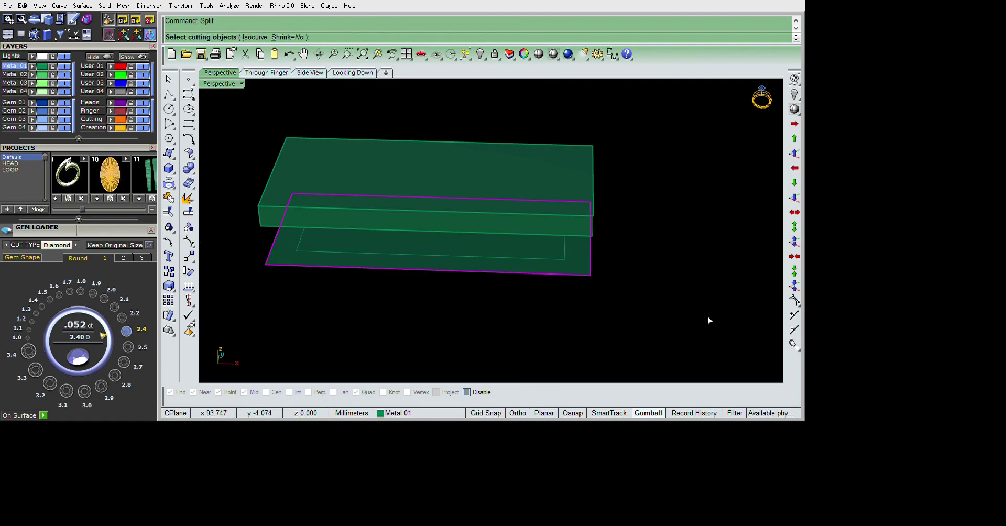
pyautogui.press('Return')
# - Extrude the outer ring surface 0.8 downward into a frame and delete the inner piece
pyautogui.moveTo(731, 312); pyautogui.dragTo(722, 271, button='right')
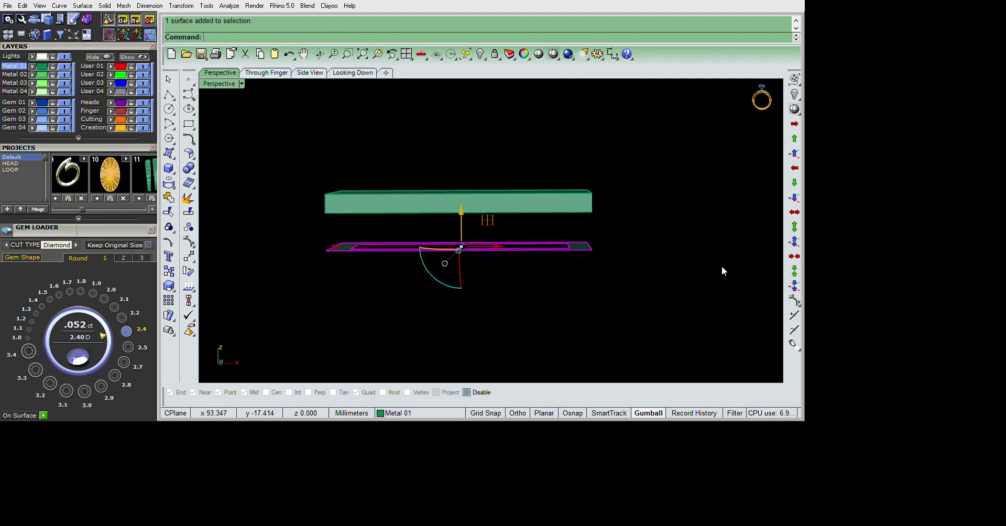
pyautogui.write('extrudesrf')
pyautogui.press('Return')
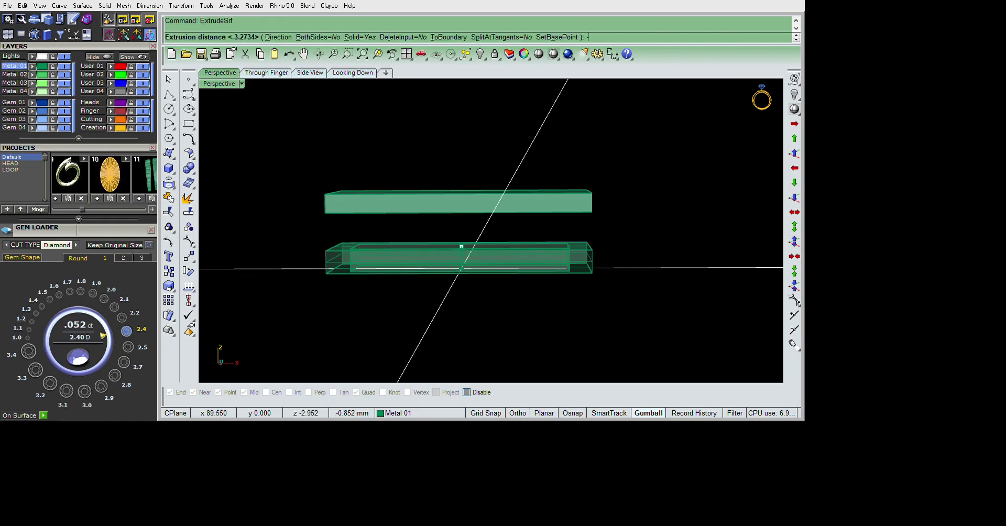
pyautogui.write('-8')
pyautogui.press('Return')
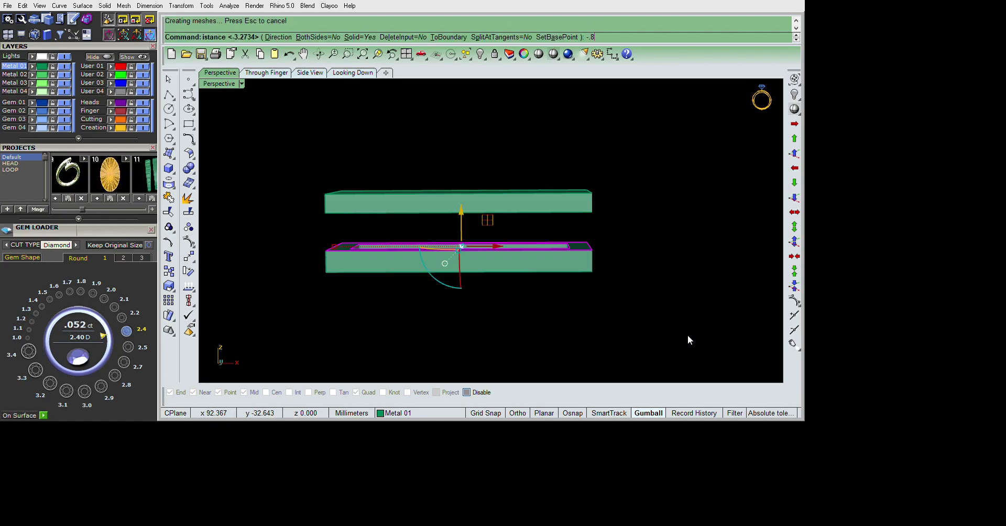
pyautogui.press('Delete')
pyautogui.moveTo(684, 335)
pyautogui.mouseDown(button='right')
pyautogui.moveTo(533, 348)
pyautogui.moveTo(285, 178)
pyautogui.mouseUp(button='right')
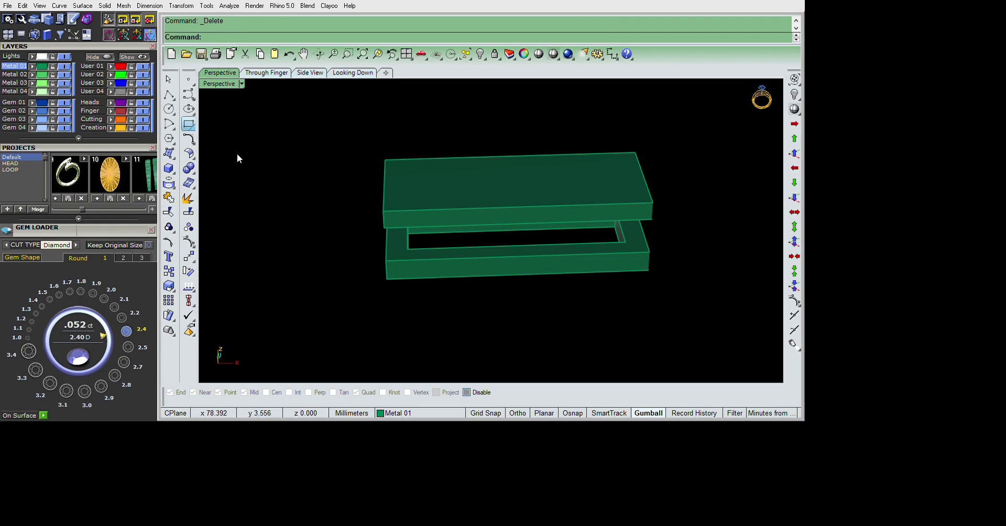
# - Draw a small rectangle at the frame end and extrude it into a connecting post
pyautogui.scroll(3, 513, 314)
pyautogui.click(450, 319)
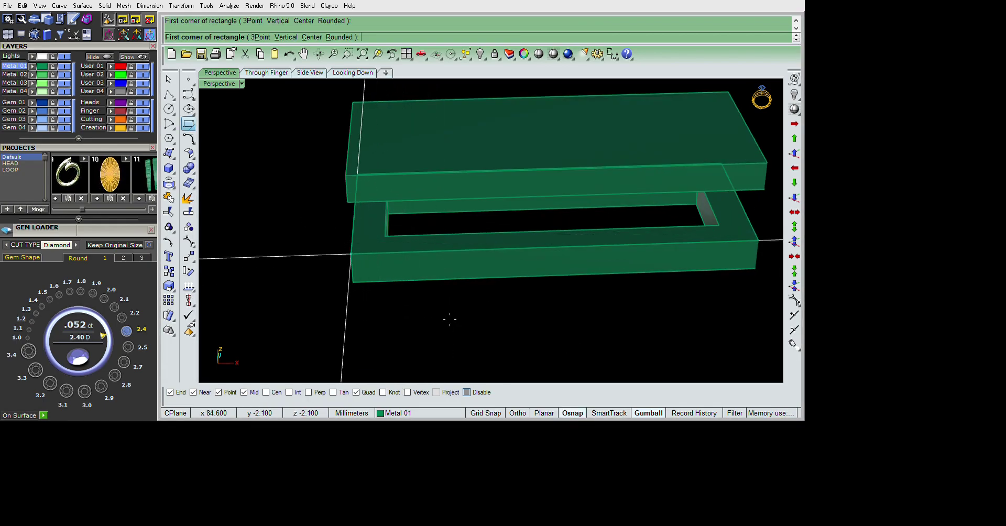
pyautogui.click(486, 303)
pyautogui.write('e')
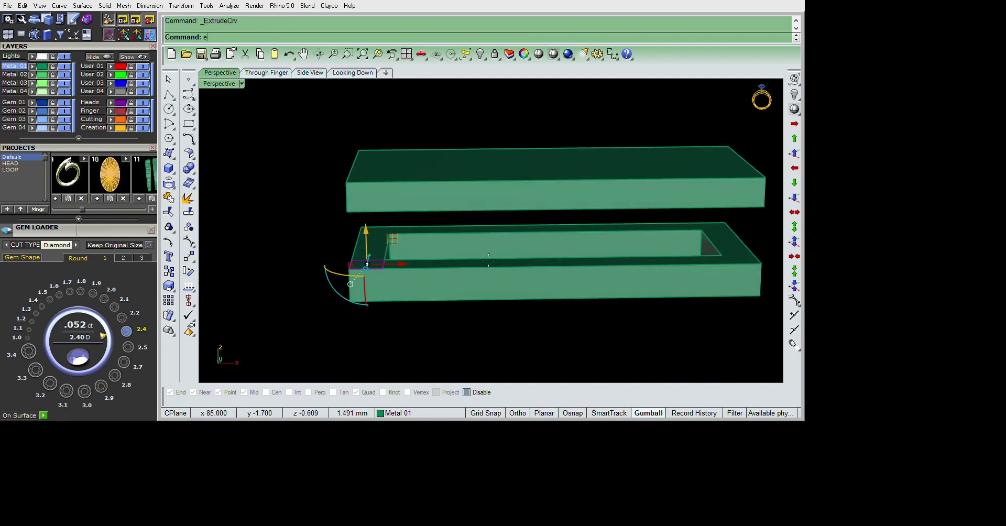
pyautogui.press('Return')
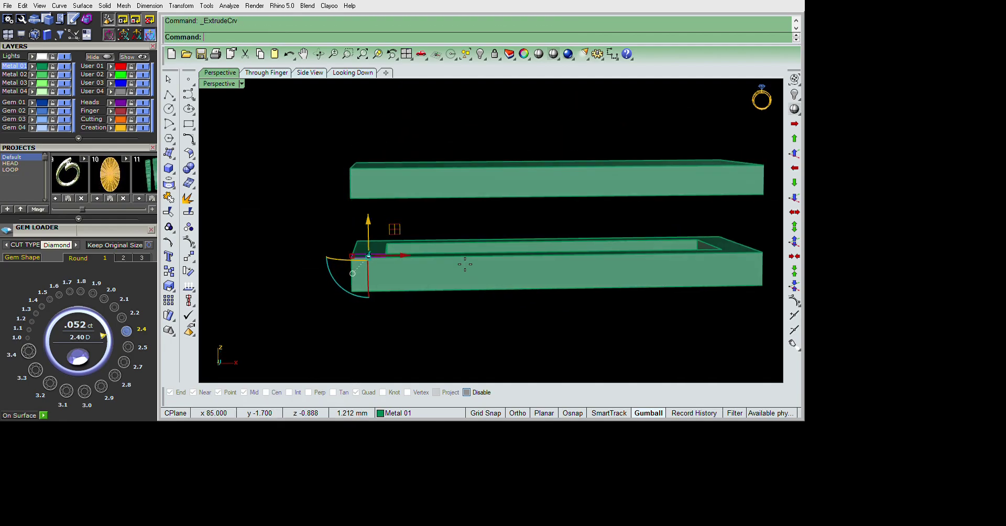
pyautogui.click(473, 276)
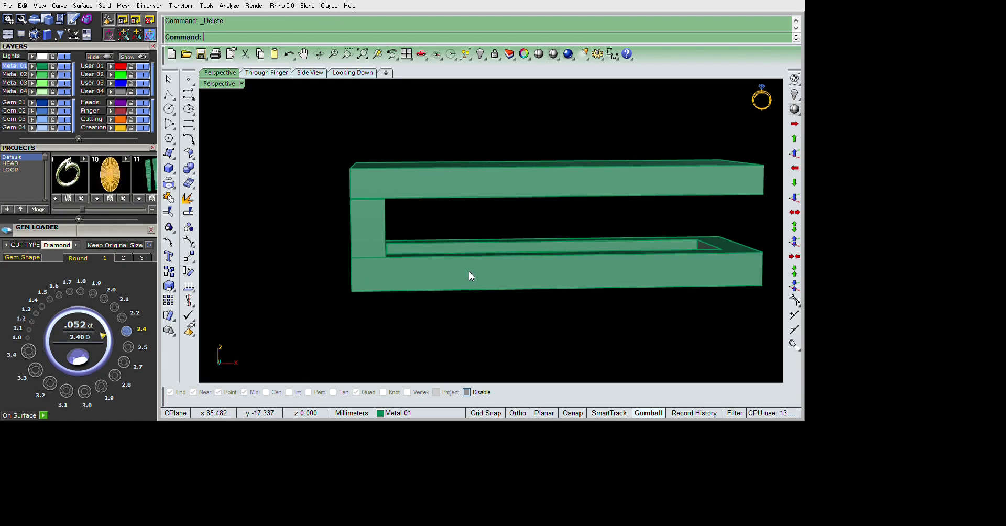
# - Redo the post's extrusion so it reaches up to the top slab
pyautogui.scroll(1, 468, 272)
pyautogui.hotkey('ctrl', 'z')
pyautogui.scroll(2, 468, 272)
pyautogui.scroll(1, 470, 291)
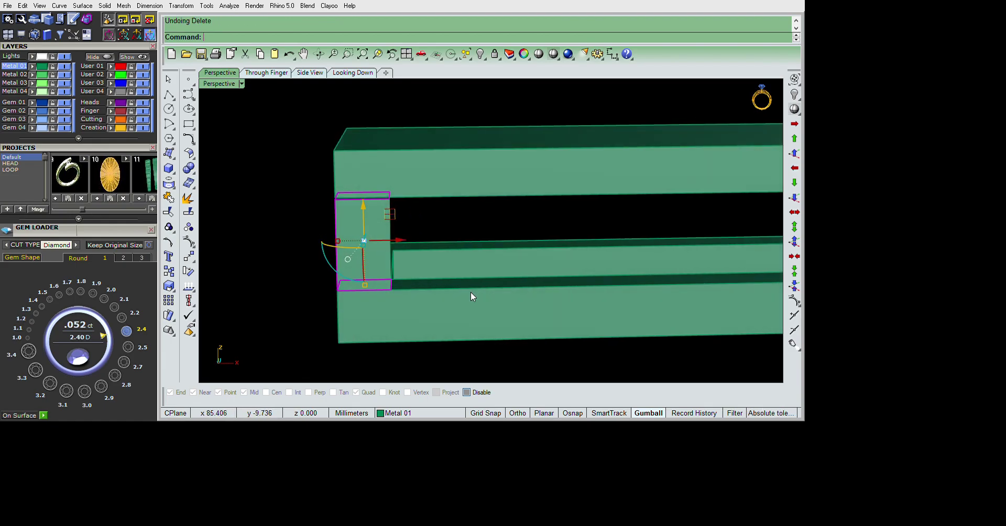
pyautogui.hotkey('ctrl', 'z')
pyautogui.press('Return')
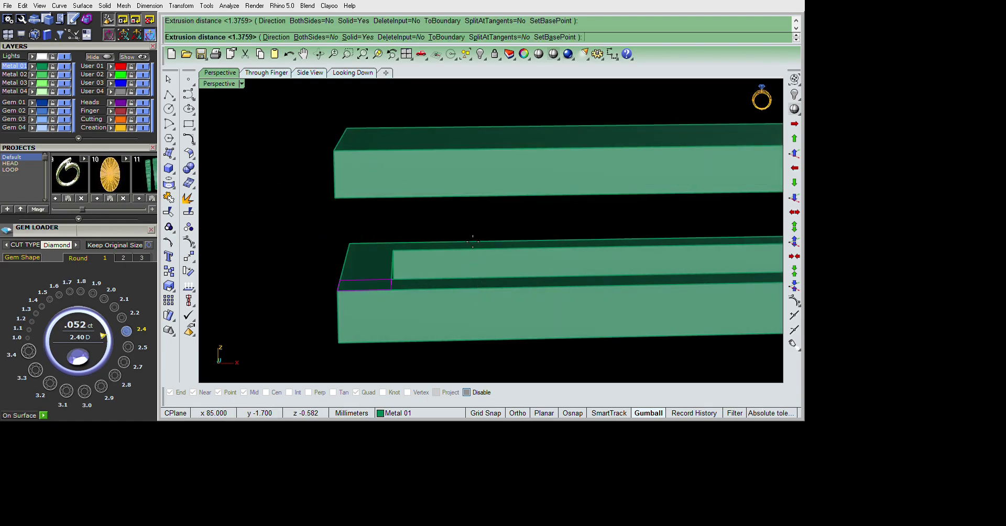
pyautogui.click(473, 241)
pyautogui.scroll(-1, 477, 290)
pyautogui.scroll(-1, 492, 321)
pyautogui.scroll(-2, 504, 346)
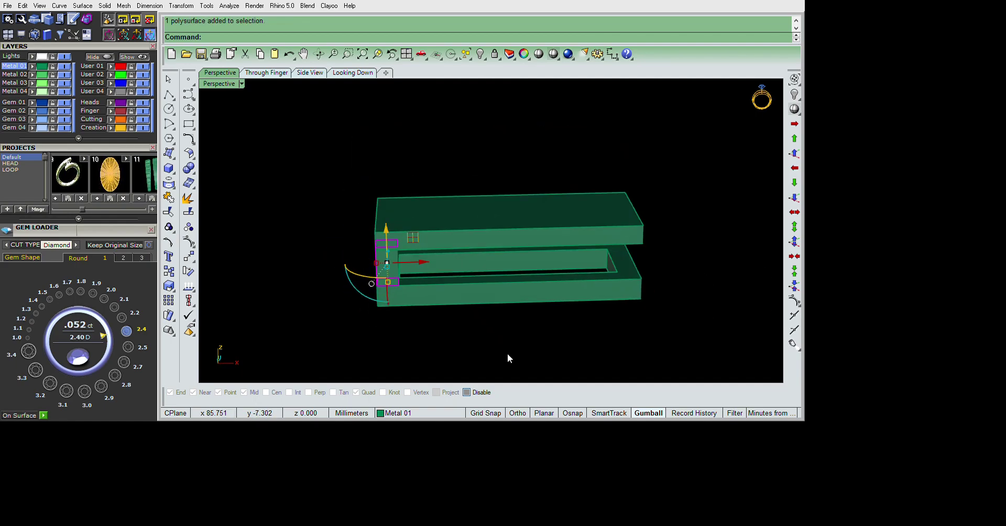
# - Copy the post to the box's right end and mirror it to the opposite side
pyautogui.write('copy')
pyautogui.press('Return')
pyautogui.click(398, 286)
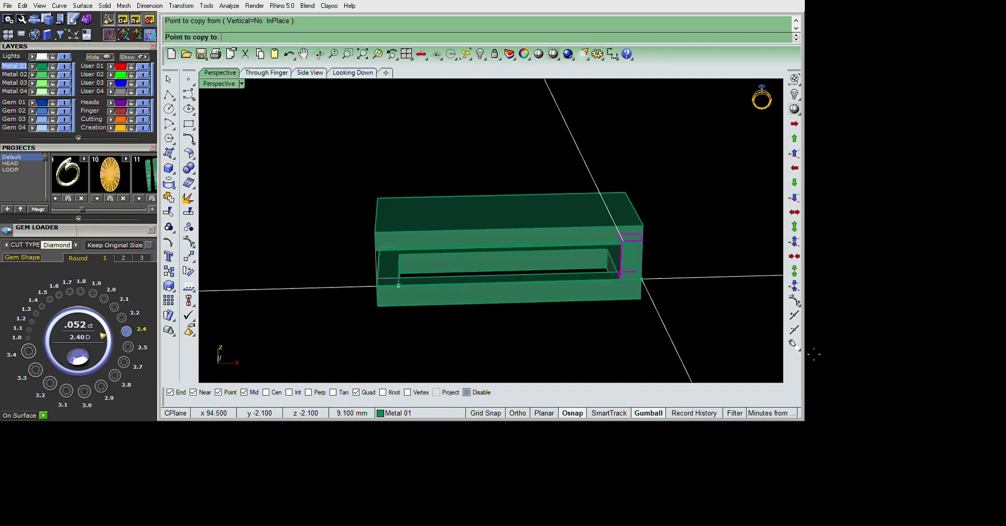
pyautogui.click(640, 278)
pyautogui.press('Return')
pyautogui.click(629, 260)
pyautogui.moveTo(486, 352)
pyautogui.mouseDown(button='right')
pyautogui.moveTo(684, 335)
pyautogui.moveTo(696, 350)
pyautogui.moveTo(684, 315)
pyautogui.moveTo(725, 332)
pyautogui.mouseUp(button='right')
pyautogui.write('mirror')
pyautogui.press('Return')
pyautogui.click(480, 322)
pyautogui.click(684, 313)
# - Copy another post to the middle of the frame
pyautogui.write('copy')
pyautogui.press('Return')
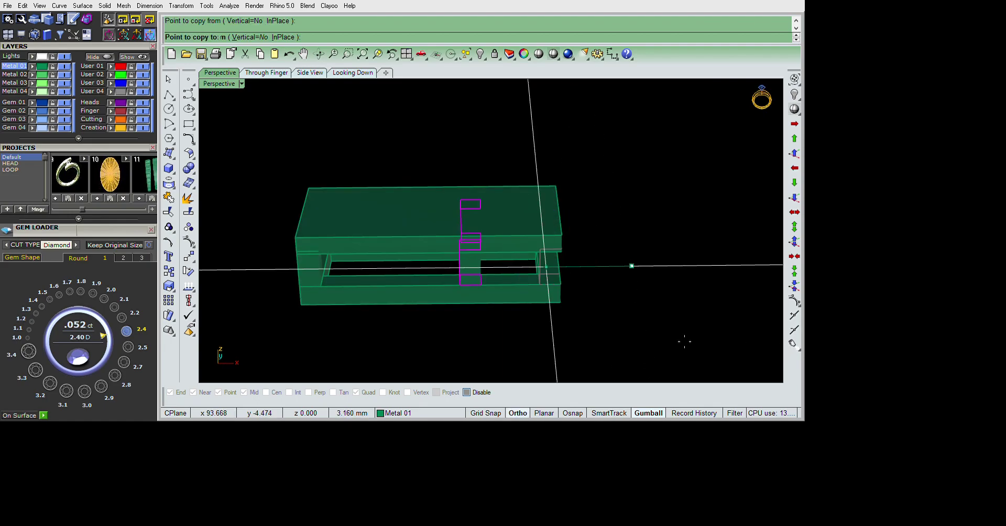
pyautogui.press('BackSpace')
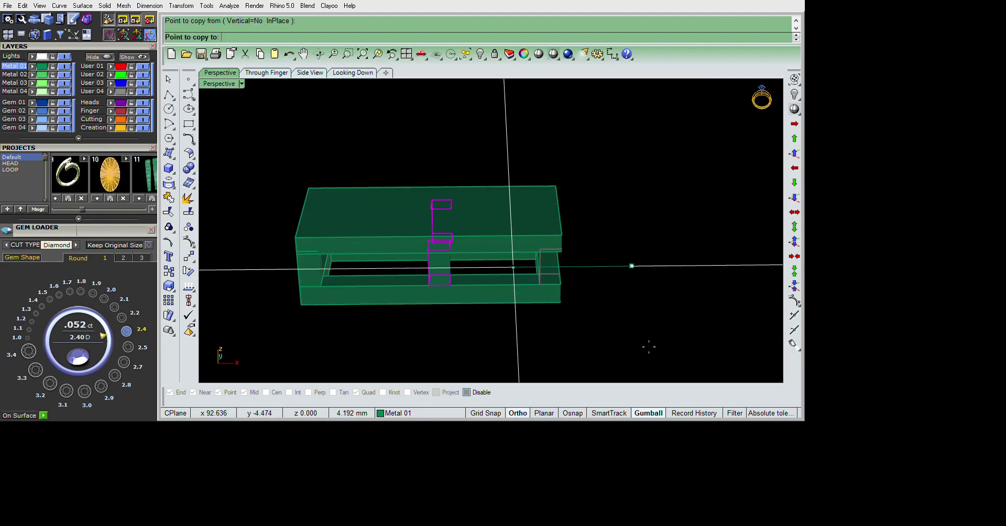
pyautogui.click(649, 346)
pyautogui.press('Return')
pyautogui.moveTo(649, 346)
pyautogui.mouseDown(button='right')
pyautogui.moveTo(678, 316)
pyautogui.moveTo(533, 319)
pyautogui.moveTo(538, 327)
pyautogui.moveTo(490, 401)
pyautogui.mouseUp(button='right')
# - Draw a polyline across the lower frame's opening
pyautogui.click(169, 94)
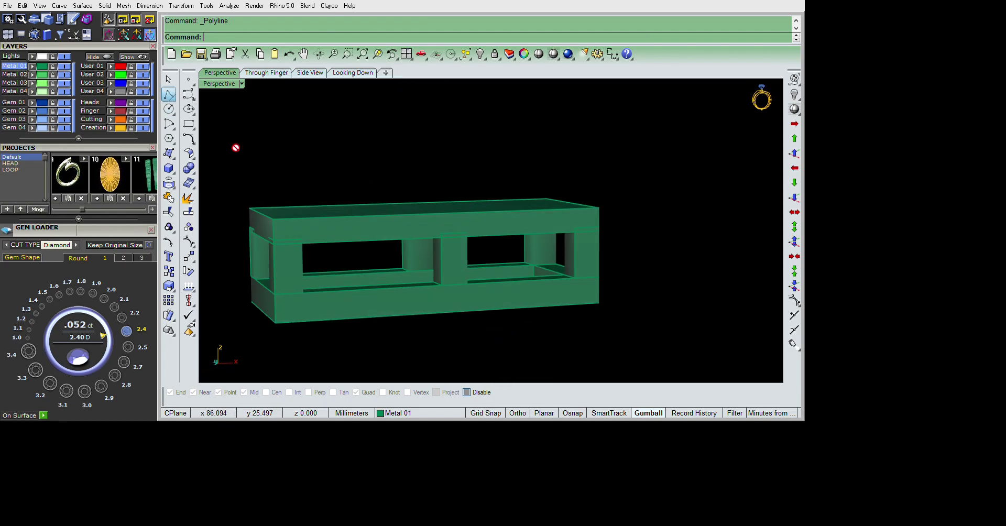
pyautogui.scroll(2, 550, 367)
pyautogui.scroll(3, 540, 382)
pyautogui.click(425, 296)
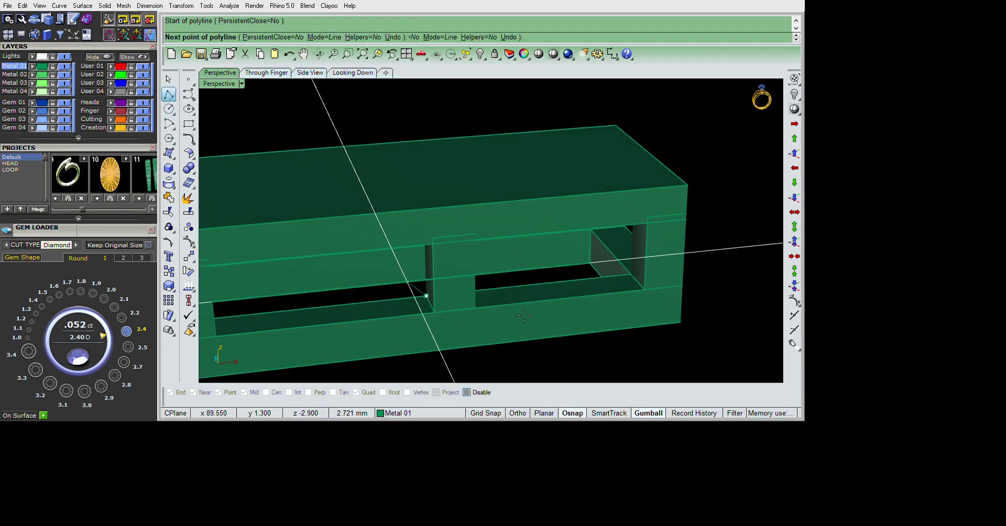
pyautogui.moveTo(426, 296); pyautogui.dragTo(512, 323, button='right')
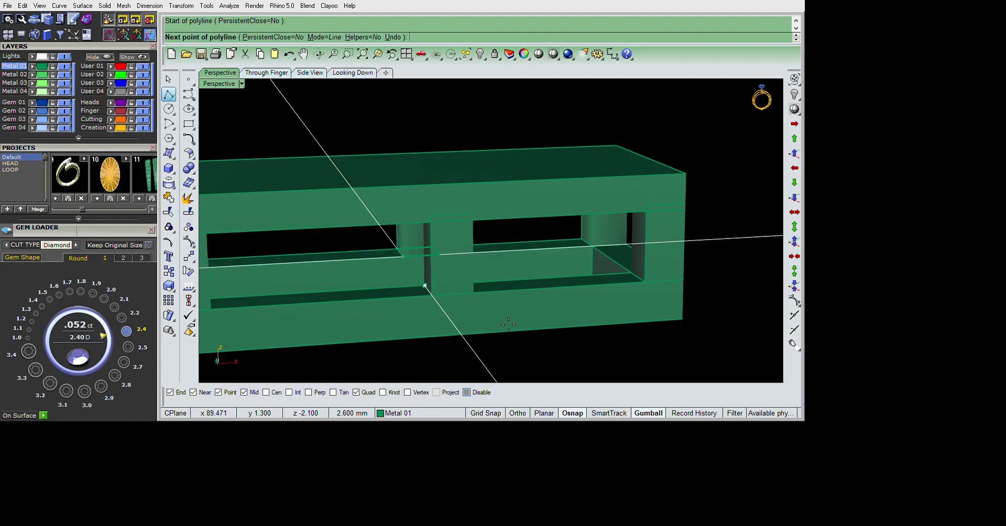
pyautogui.click(501, 314)
pyautogui.scroll(-3, 559, 266)
pyautogui.press('Return')
# - Offset the new polyline to one side across the frame
pyautogui.hotkey('ctrl', 'a')
pyautogui.moveTo(558, 266)
pyautogui.mouseDown(button='right')
pyautogui.moveTo(533, 313)
pyautogui.moveTo(557, 197)
pyautogui.mouseUp(button='right')
pyautogui.keyDown('ctrl'); pyautogui.click(533, 274); pyautogui.keyUp('ctrl')
pyautogui.moveTo(532, 274)
pyautogui.mouseDown(button='right')
pyautogui.moveTo(554, 334)
pyautogui.moveTo(521, 344)
pyautogui.moveTo(542, 358)
pyautogui.moveTo(561, 246)
pyautogui.moveTo(564, 271)
pyautogui.moveTo(551, 205)
pyautogui.mouseUp(button='right')
pyautogui.write('offset')
pyautogui.press('Return')
pyautogui.click(520, 344)
pyautogui.click(546, 356)
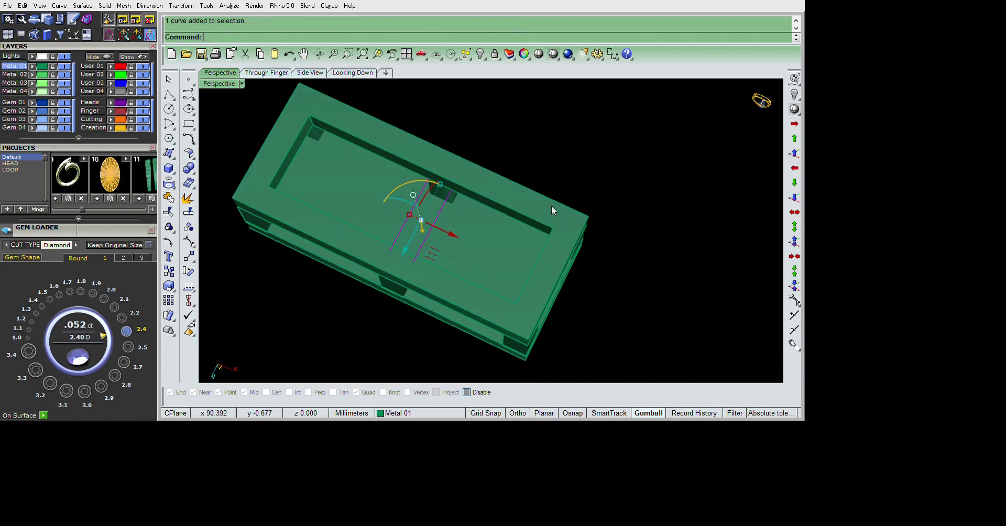
# - Extrude the surface into a crossbar, delete the leftover surface, and move it into position
pyautogui.click(553, 218)
pyautogui.moveTo(555, 273)
pyautogui.mouseDown(button='right')
pyautogui.moveTo(530, 266)
pyautogui.moveTo(555, 351)
pyautogui.moveTo(529, 332)
pyautogui.mouseUp(button='right')
pyautogui.press('Return')
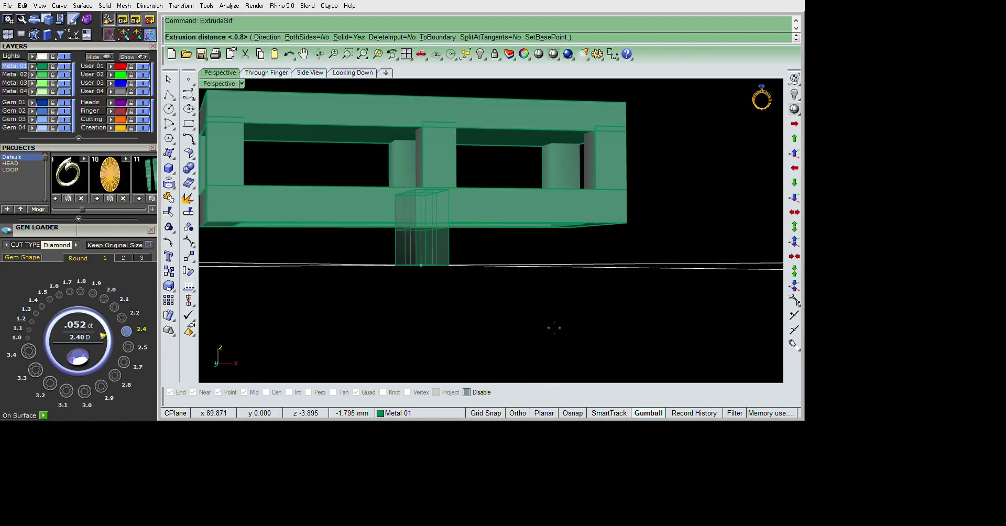
pyautogui.press('Escape')
pyautogui.moveTo(552, 294)
pyautogui.mouseDown(button='right')
pyautogui.moveTo(545, 349)
pyautogui.moveTo(514, 331)
pyautogui.moveTo(538, 243)
pyautogui.moveTo(569, 272)
pyautogui.moveTo(554, 287)
pyautogui.mouseUp(button='right')
pyautogui.press('Delete')
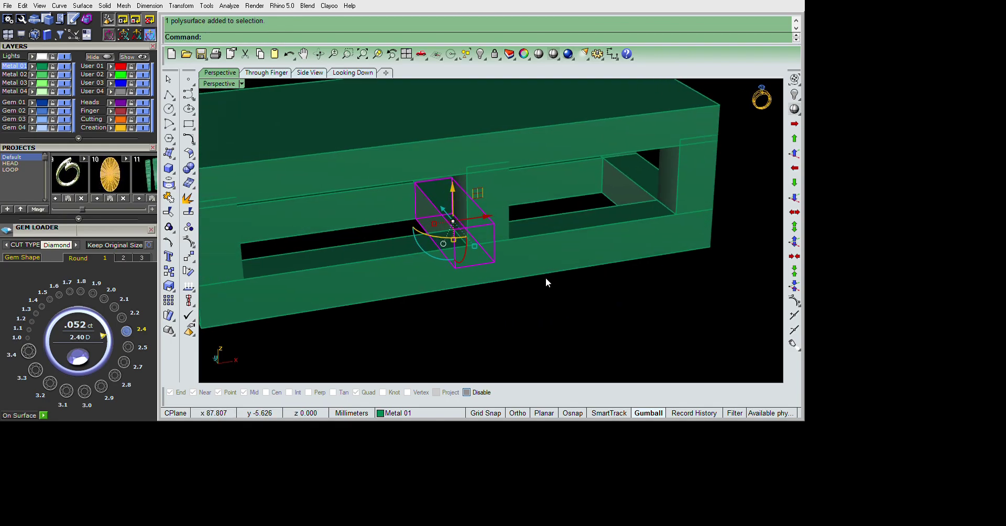
pyautogui.moveTo(536, 284); pyautogui.dragTo(530, 285)
pyautogui.moveTo(530, 285)
pyautogui.mouseDown(button='right')
pyautogui.moveTo(595, 270)
pyautogui.moveTo(435, 260)
pyautogui.moveTo(505, 243)
pyautogui.moveTo(534, 323)
pyautogui.moveTo(517, 372)
pyautogui.mouseUp(button='right')
pyautogui.scroll(2, 426, 255)
# - Show the crossbar's control points, select four corner points, then duplicate frame edges
pyautogui.write('olidPtOn')
pyautogui.press('Return')
pyautogui.moveTo(548, 252); pyautogui.dragTo(574, 275)
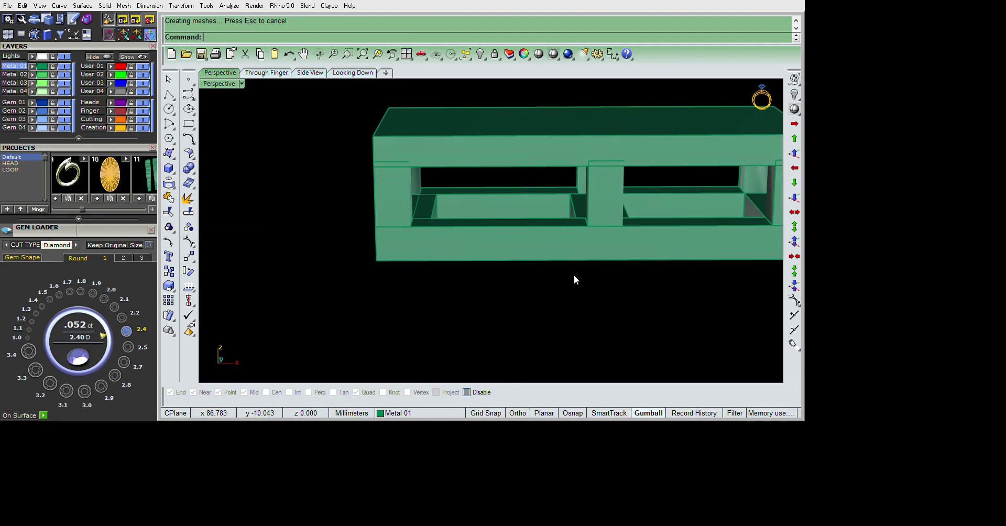
pyautogui.scroll(-5, 574, 275)
pyautogui.moveTo(692, 281); pyautogui.dragTo(709, 318, button='right')
pyautogui.scroll(2, 591, 319)
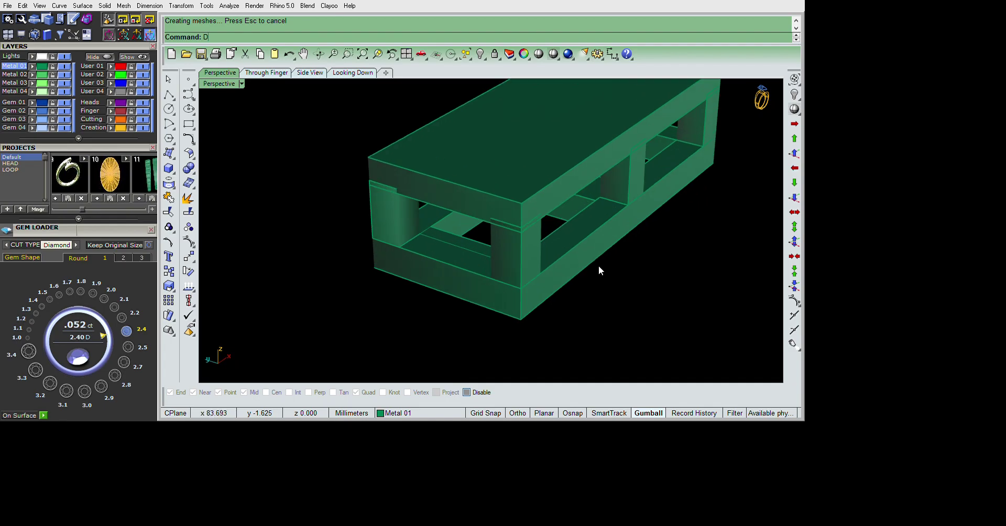
pyautogui.write('dupedge')
pyautogui.press('Return')
# - Draw the end profile polyline at the box corner and extrude it into a strip surface
pyautogui.click(168, 94)
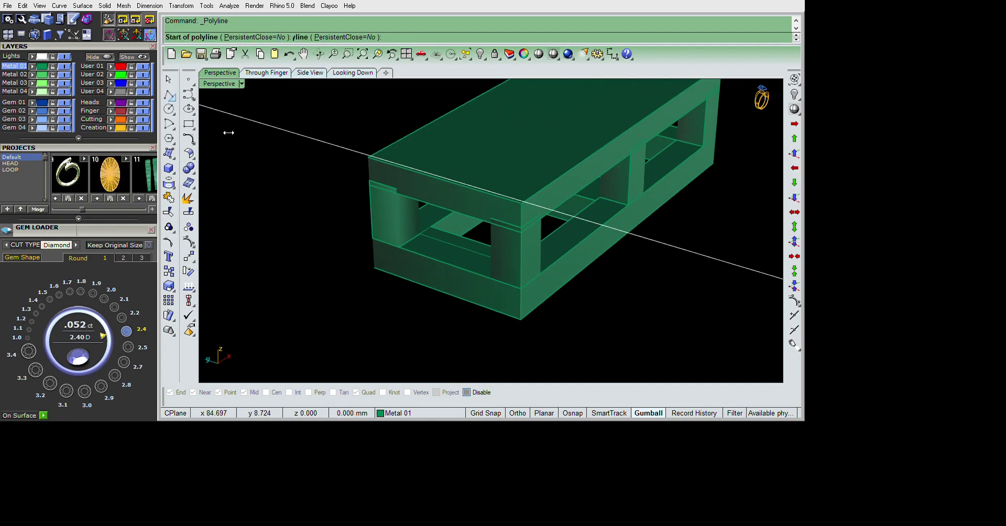
pyautogui.click(520, 264)
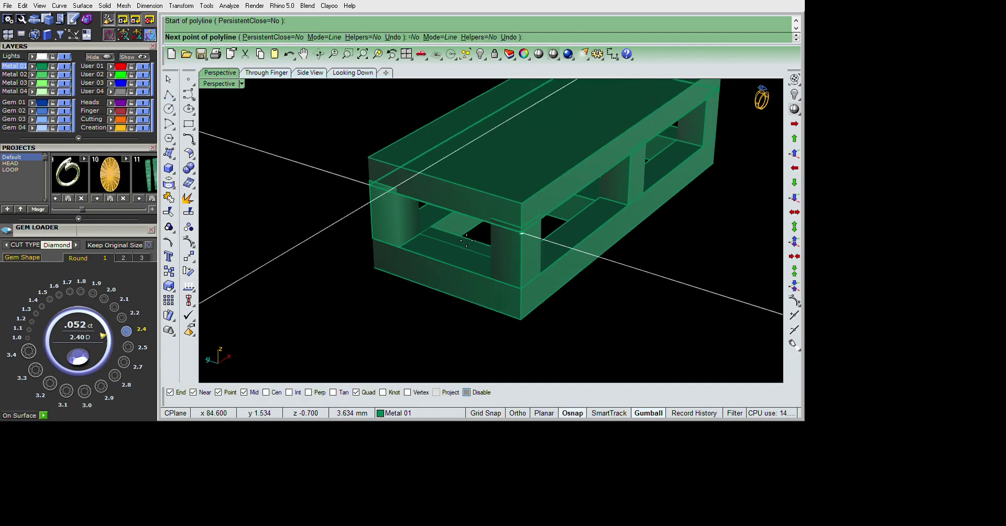
pyautogui.click(520, 265)
pyautogui.press('Return')
pyautogui.write('extrudecrv')
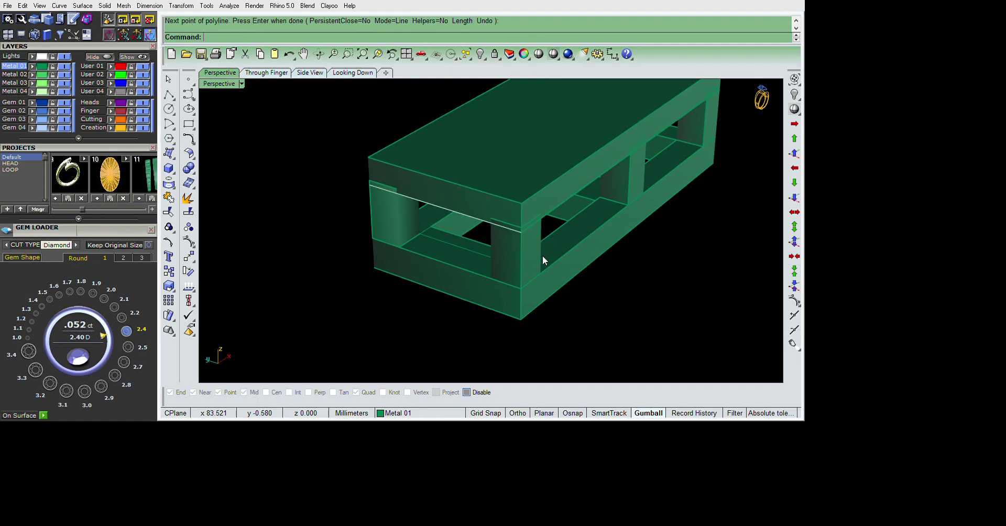
pyautogui.press('Return')
pyautogui.moveTo(548, 256); pyautogui.dragTo(511, 237, button='right')
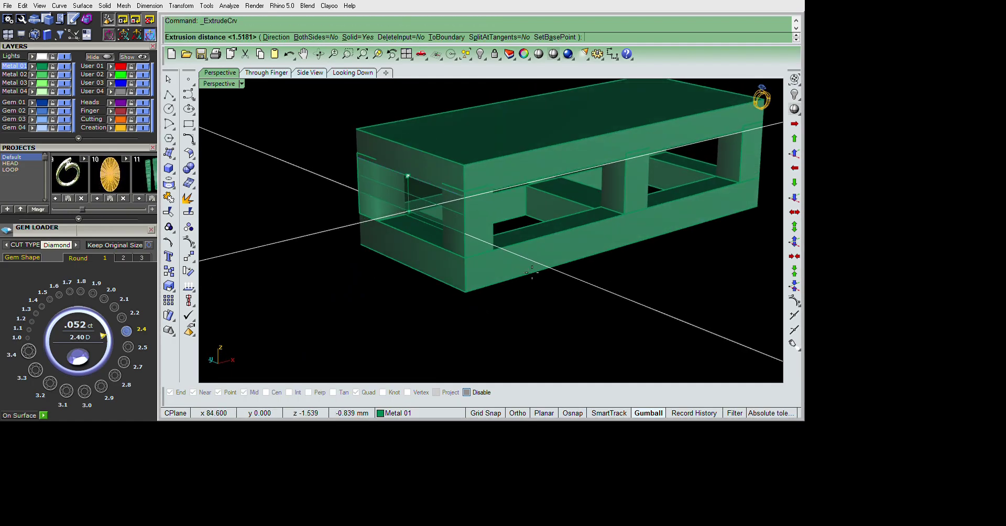
pyautogui.write('-7')
pyautogui.press('Return')
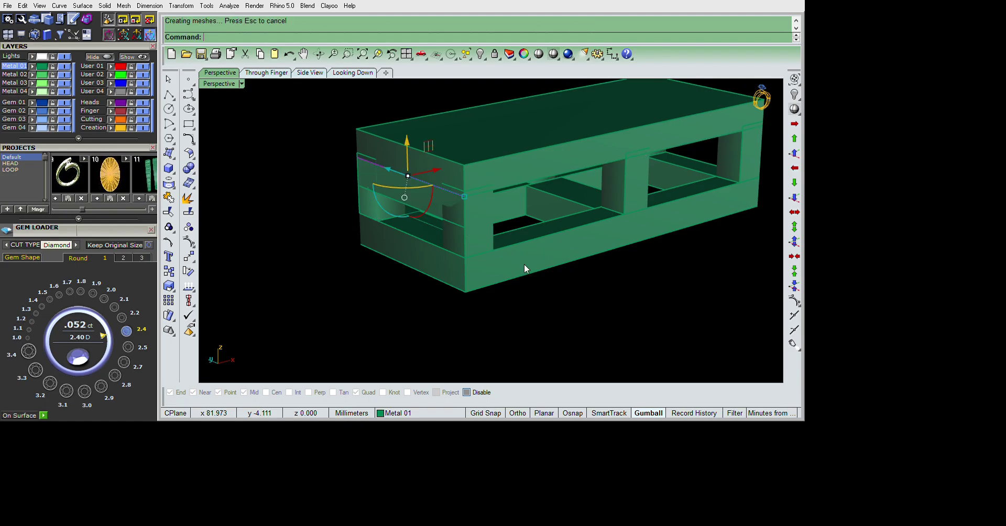
# - Offset the strip surface 0.8 mm, flipped to the other side, into a thin solid
pyautogui.click(511, 251)
pyautogui.moveTo(528, 231); pyautogui.dragTo(495, 221, button='right')
pyautogui.write('oo')
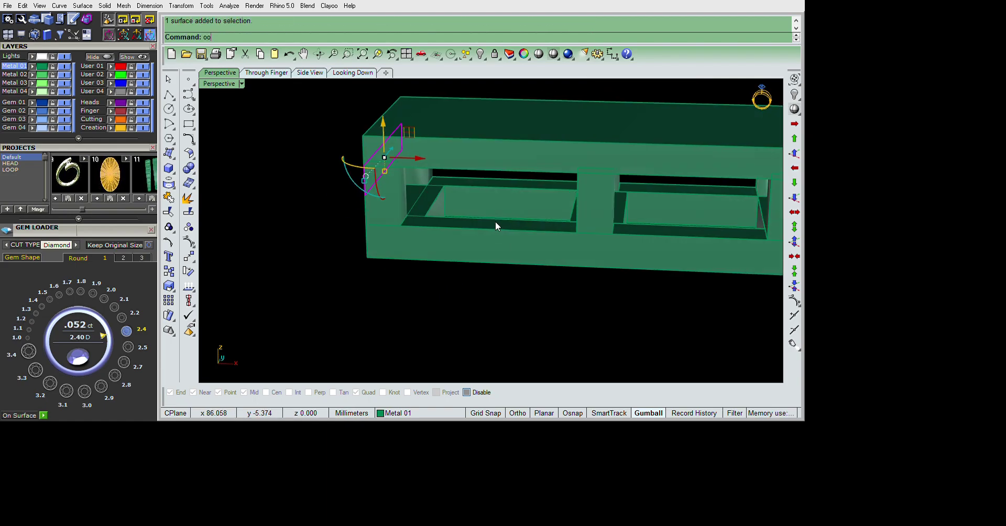
pyautogui.rightClick(495, 221)
pyautogui.write('F')
pyautogui.press('Return')
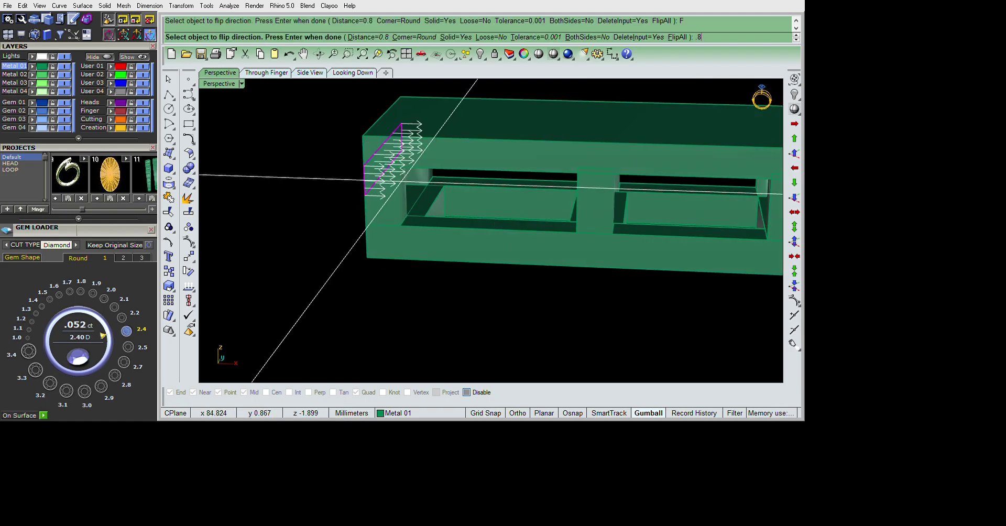
pyautogui.press('Return')
pyautogui.moveTo(643, 277)
pyautogui.mouseDown(button='right')
pyautogui.moveTo(690, 267)
pyautogui.moveTo(651, 313)
pyautogui.mouseUp(button='right')
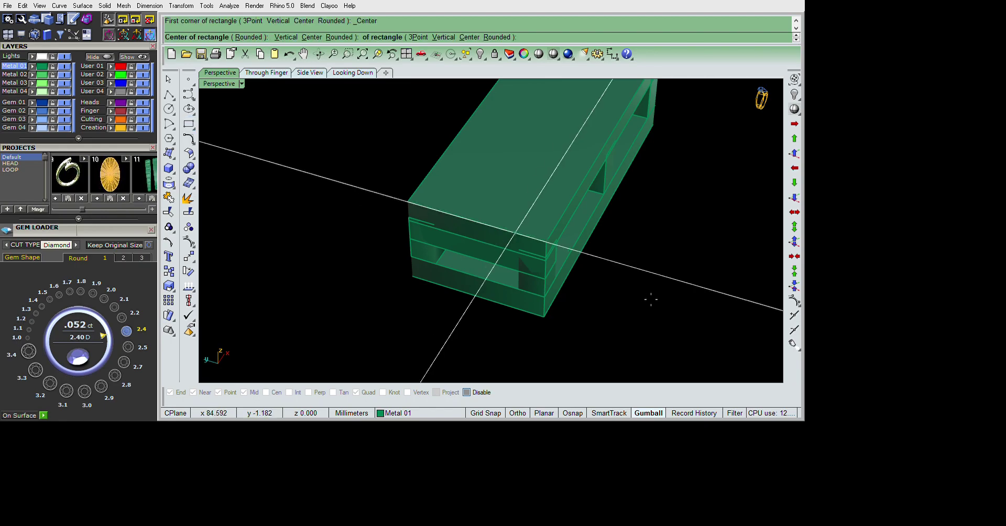
# - Draw a centred rectangle on the top of the slab
pyautogui.scroll(3, 596, 285)
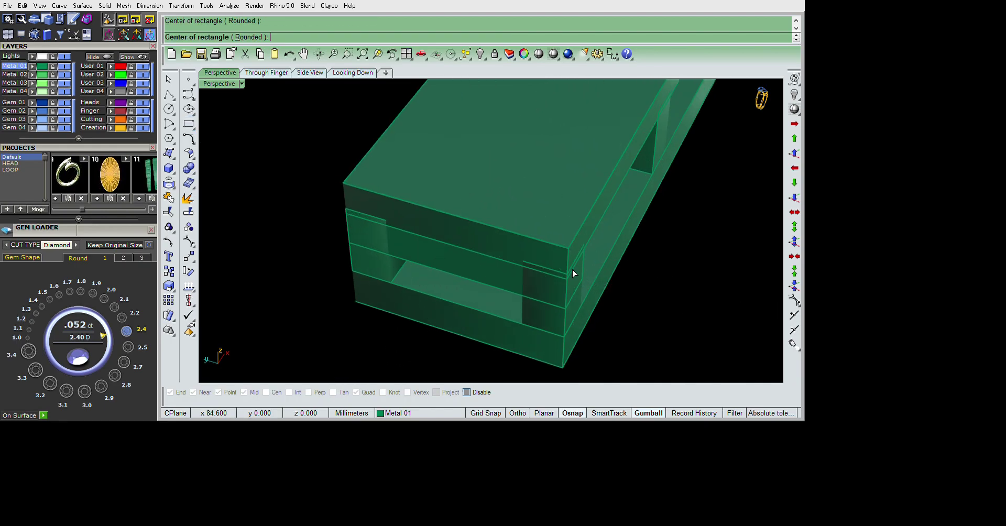
pyautogui.click(595, 254)
pyautogui.press('alt')
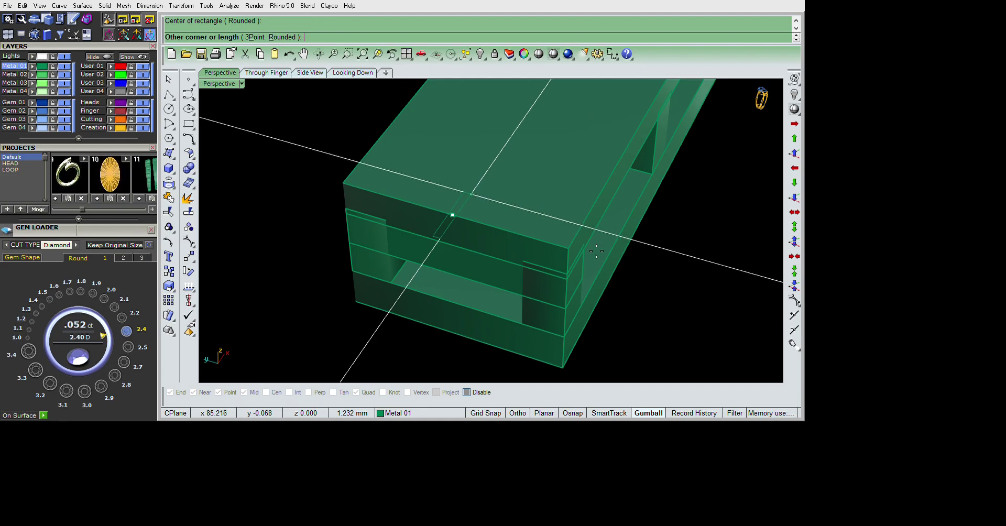
pyautogui.press('Escape')
pyautogui.moveTo(588, 242); pyautogui.dragTo(450, 285, button='right')
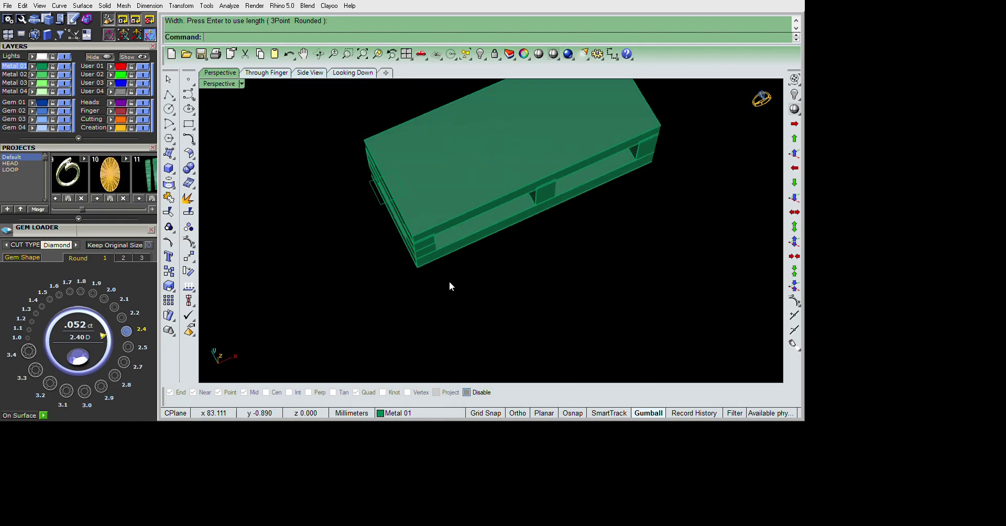
# - Extrude the rectangle into a box
pyautogui.click(390, 220)
pyautogui.scroll(1, 501, 237)
pyautogui.scroll(2, 519, 239)
pyautogui.scroll(1, 533, 235)
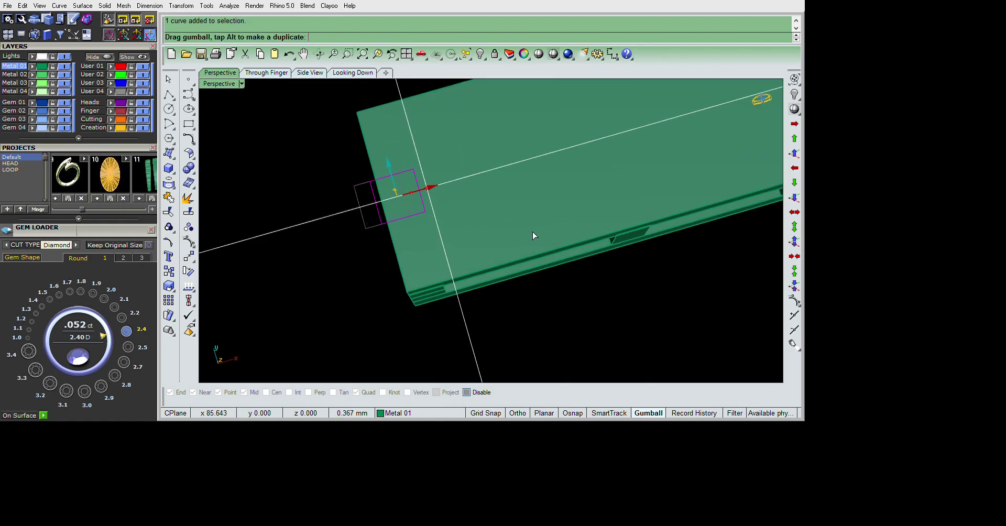
pyautogui.moveTo(533, 236)
pyautogui.mouseDown(button='right')
pyautogui.moveTo(505, 284)
pyautogui.moveTo(543, 272)
pyautogui.moveTo(581, 218)
pyautogui.moveTo(566, 206)
pyautogui.mouseUp(button='right')
pyautogui.write('ext')
pyautogui.press('Return')
pyautogui.rightClick(566, 206)
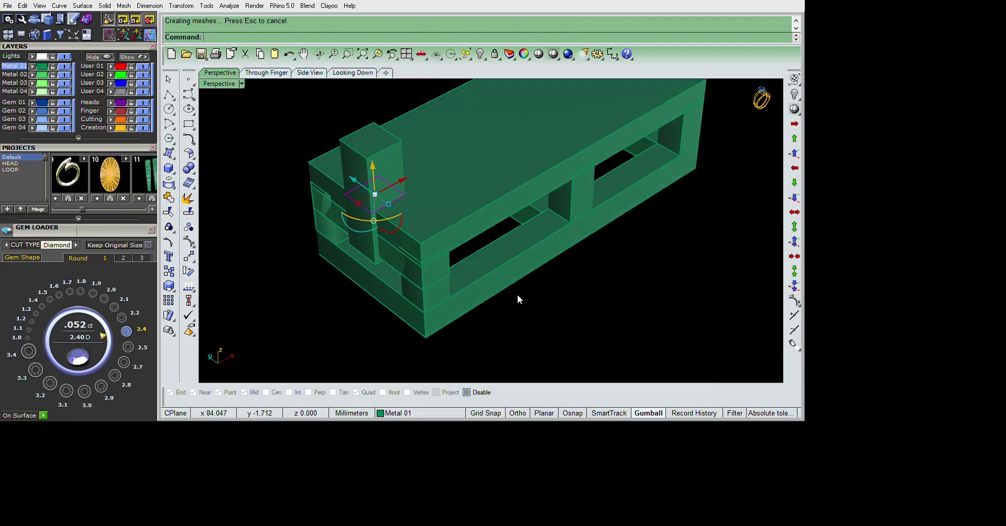
# - Boolean-subtract the box from the top slab, redoing it once after an undo
pyautogui.click(536, 250)
pyautogui.moveTo(536, 250)
pyautogui.mouseDown(button='right')
pyautogui.moveTo(472, 288)
pyautogui.moveTo(553, 281)
pyautogui.moveTo(635, 230)
pyautogui.moveTo(562, 274)
pyautogui.moveTo(656, 173)
pyautogui.moveTo(545, 274)
pyautogui.moveTo(568, 286)
pyautogui.moveTo(618, 269)
pyautogui.mouseUp(button='right')
pyautogui.write('booleandifference')
pyautogui.press('Return')
pyautogui.click(519, 220)
pyautogui.press('Return')
pyautogui.hotkey('ctrl', 'z')
pyautogui.click(629, 216)
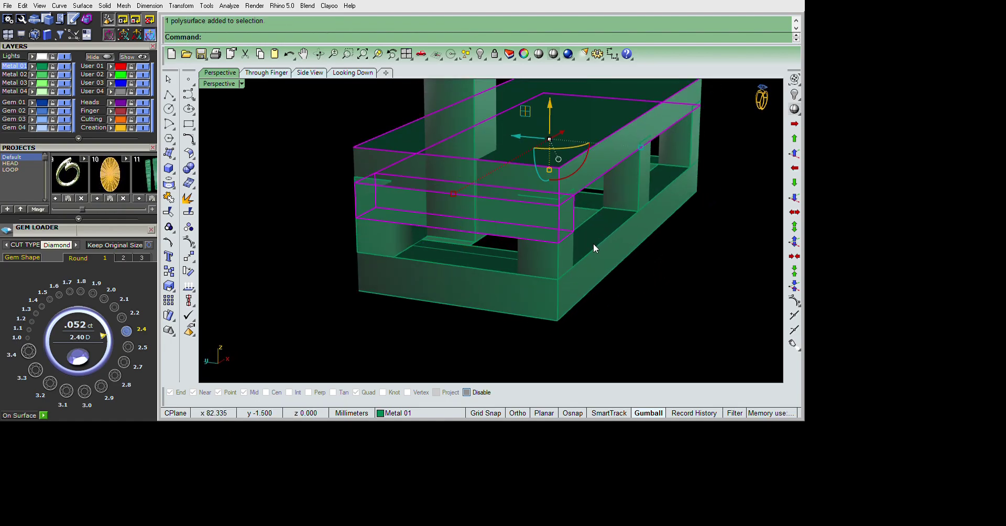
pyautogui.press('Return')
pyautogui.press('Return')
pyautogui.moveTo(576, 246)
pyautogui.mouseDown(button='right')
pyautogui.moveTo(557, 280)
pyautogui.moveTo(637, 290)
pyautogui.mouseUp(button='right')
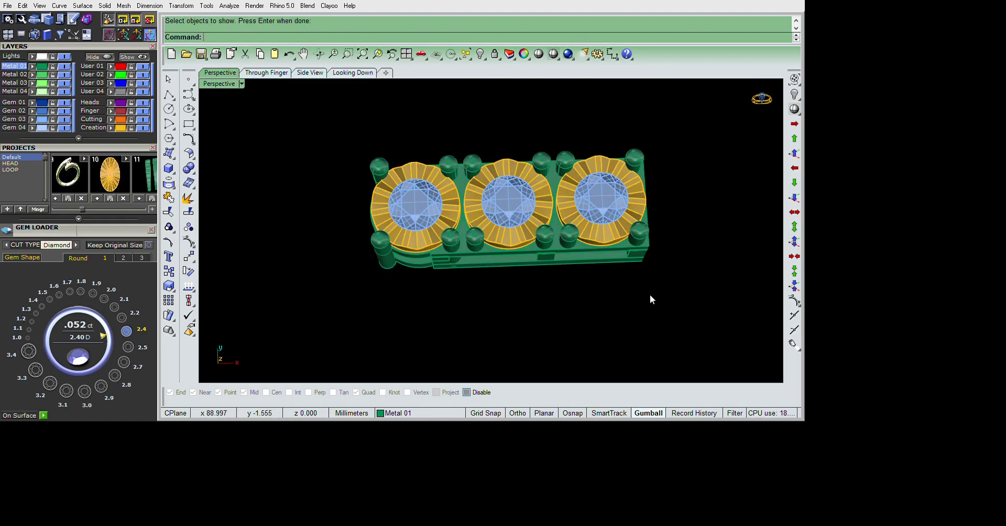
# - Show the hidden heads and delete the leftmost head
pyautogui.hotkey('ctrl', 'a')
pyautogui.press('Return')
pyautogui.moveTo(530, 281)
pyautogui.mouseDown(button='right')
pyautogui.moveTo(538, 232)
pyautogui.moveTo(614, 209)
pyautogui.moveTo(574, 240)
pyautogui.moveTo(590, 209)
pyautogui.mouseUp(button='right')
pyautogui.press('Delete')
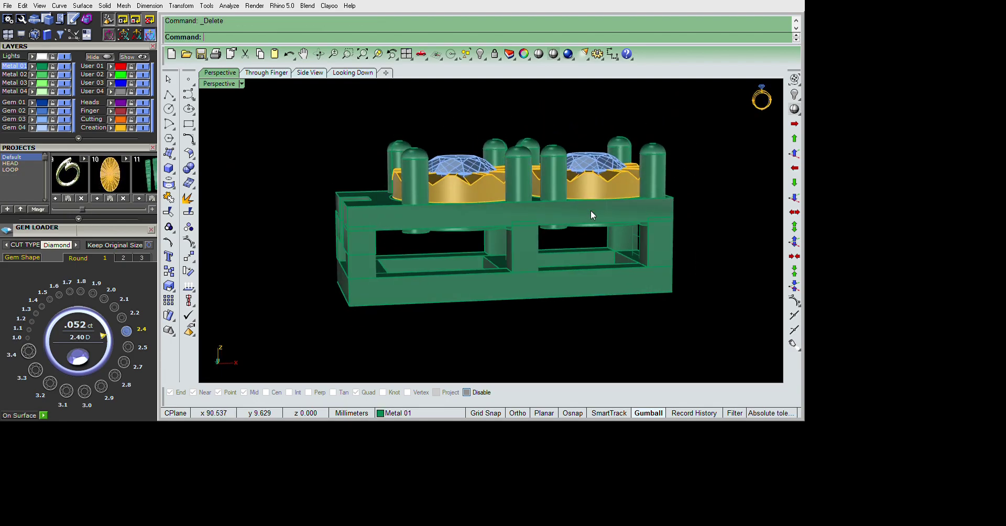
# - Select the two remaining heads and diamonds and nudge them, undoing the last move
pyautogui.hotkey('ctrl', 'a')
pyautogui.click(794, 139)
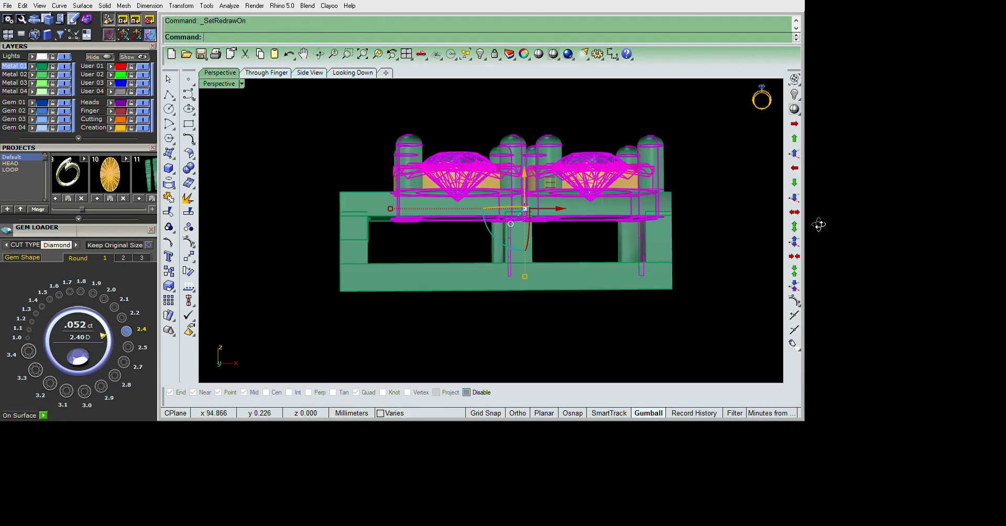
pyautogui.scroll(5, 781, 268)
pyautogui.moveTo(781, 268)
pyautogui.mouseDown(button='right')
pyautogui.moveTo(773, 251)
pyautogui.moveTo(761, 259)
pyautogui.moveTo(724, 227)
pyautogui.moveTo(709, 197)
pyautogui.moveTo(665, 219)
pyautogui.moveTo(559, 162)
pyautogui.moveTo(564, 201)
pyautogui.mouseUp(button='right')
pyautogui.press('Escape')
pyautogui.scroll(-3, 758, 255)
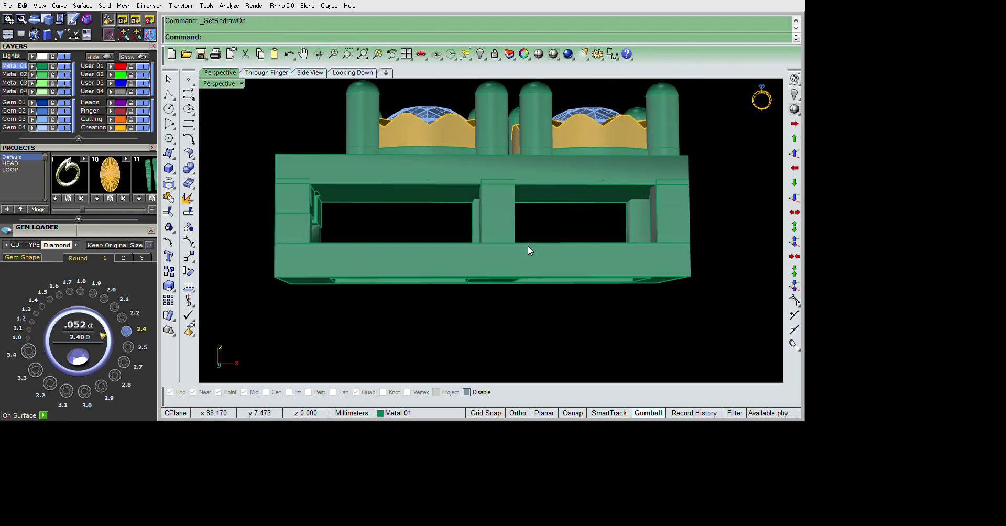
pyautogui.hotkey('ctrl', 'a')
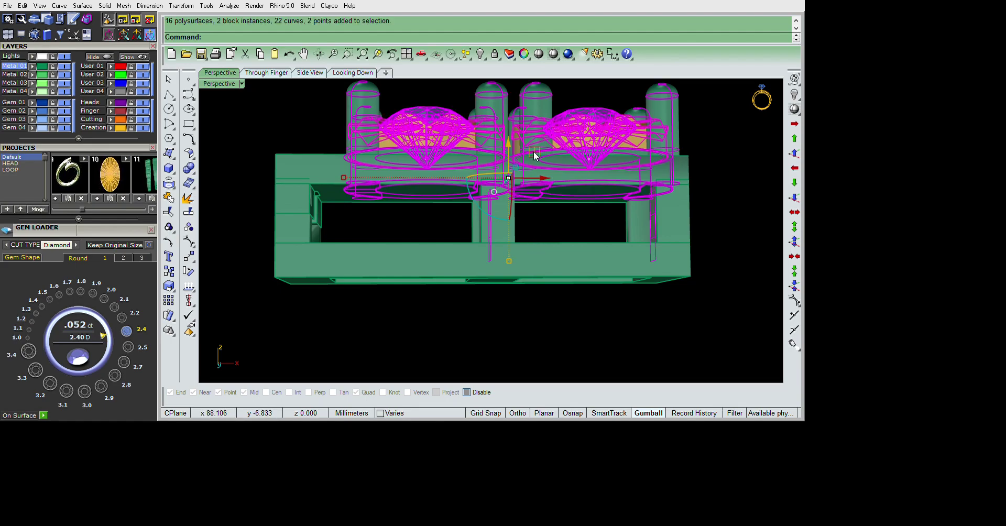
pyautogui.moveTo(533, 162); pyautogui.dragTo(550, 181)
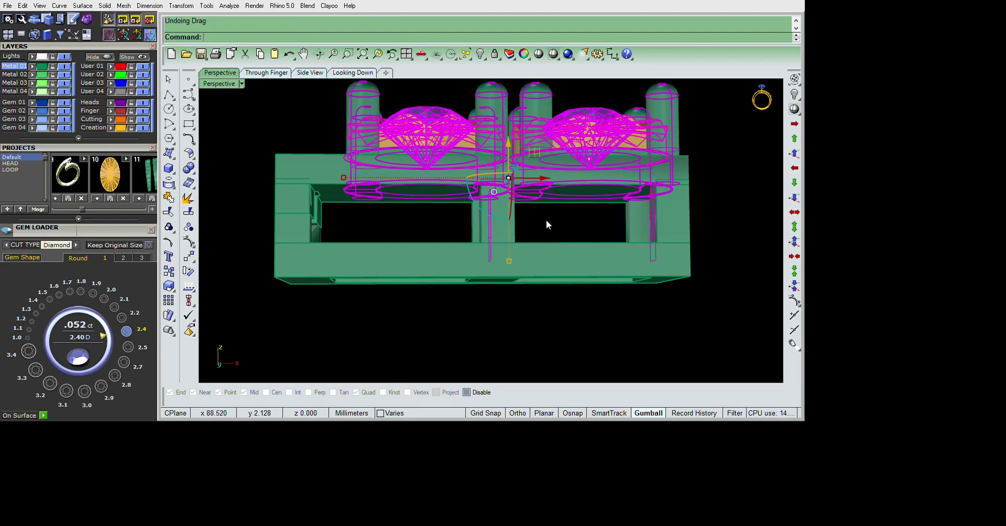
pyautogui.hotkey('ctrl', 'z')
pyautogui.moveTo(542, 228)
pyautogui.mouseDown(button='right')
pyautogui.moveTo(548, 286)
pyautogui.moveTo(545, 186)
pyautogui.moveTo(604, 118)
pyautogui.mouseUp(button='right')
# - In wireframe view, remove the left head's base circles from their group
pyautogui.hotkey('ctrl', 'alt', 'w')
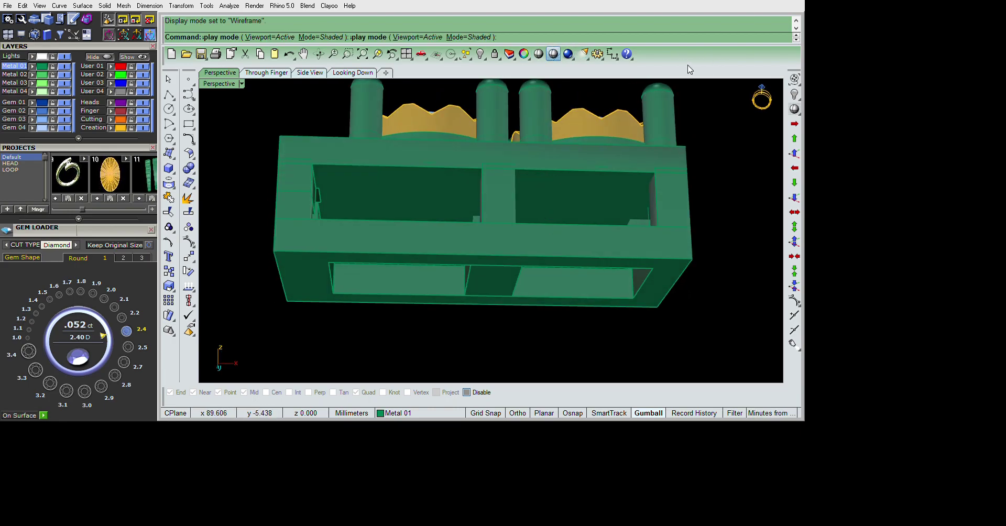
pyautogui.write('r')
pyautogui.write('RemoveFromGroup')
pyautogui.press('Return')
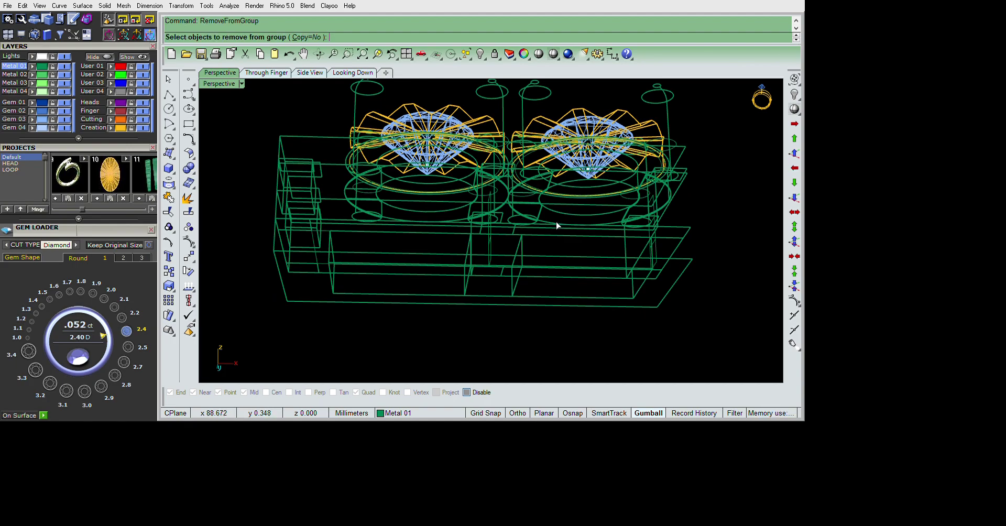
pyautogui.click(506, 199)
pyautogui.press('Return')
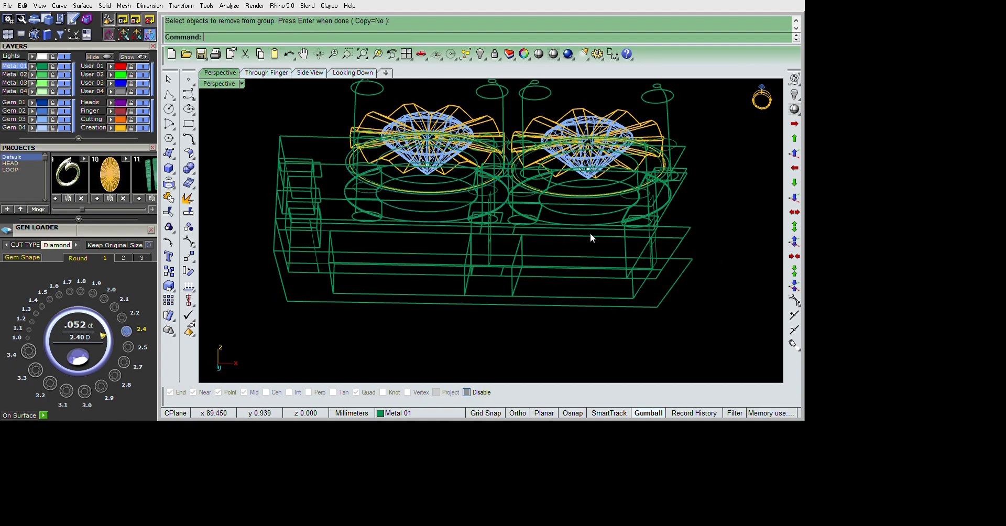
# - Duplicate the heads' base edges and extrude them into cylinders, deleting the leftover curves
pyautogui.write('dupedge')
pyautogui.press('Return')
pyautogui.press('Return')
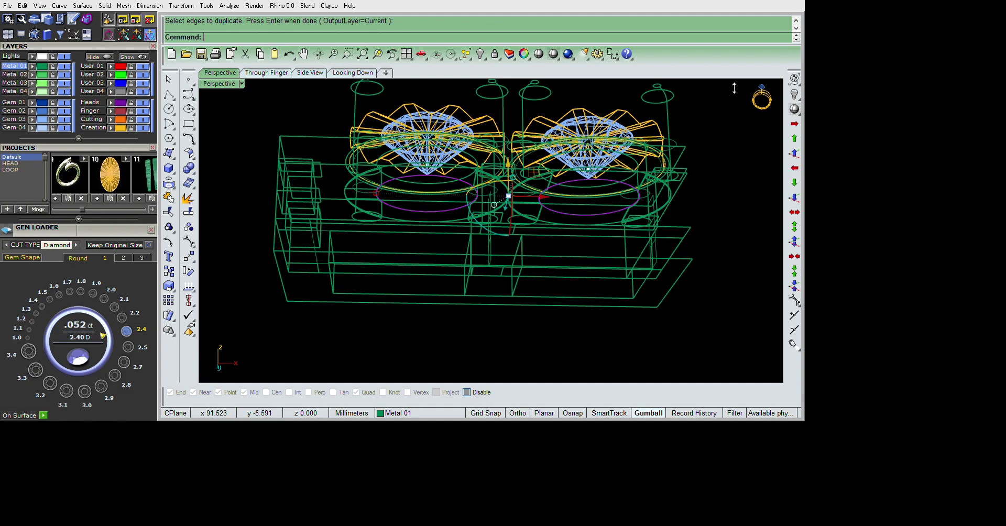
pyautogui.hotkey('ctrl', 'alt', 's')
pyautogui.write('ec')
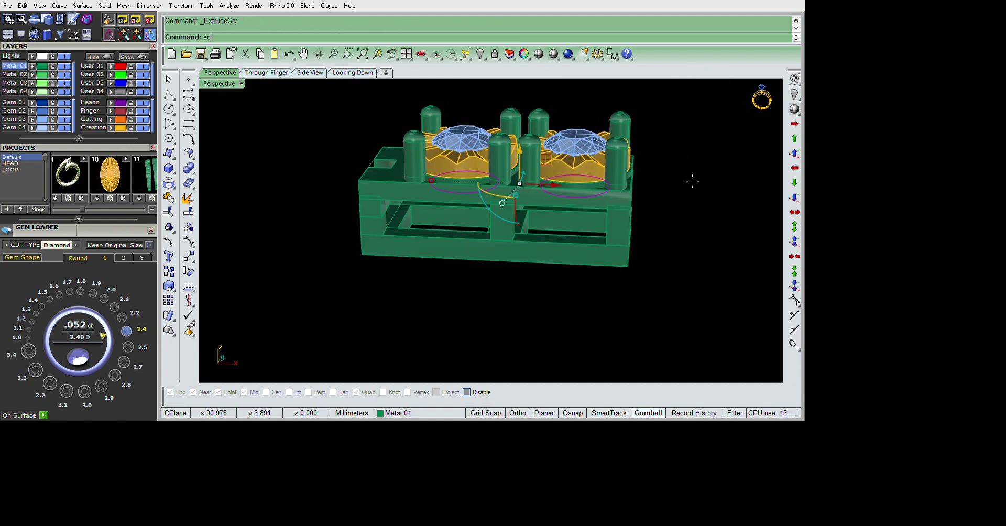
pyautogui.press('Return')
pyautogui.click(692, 173)
pyautogui.press('Delete')
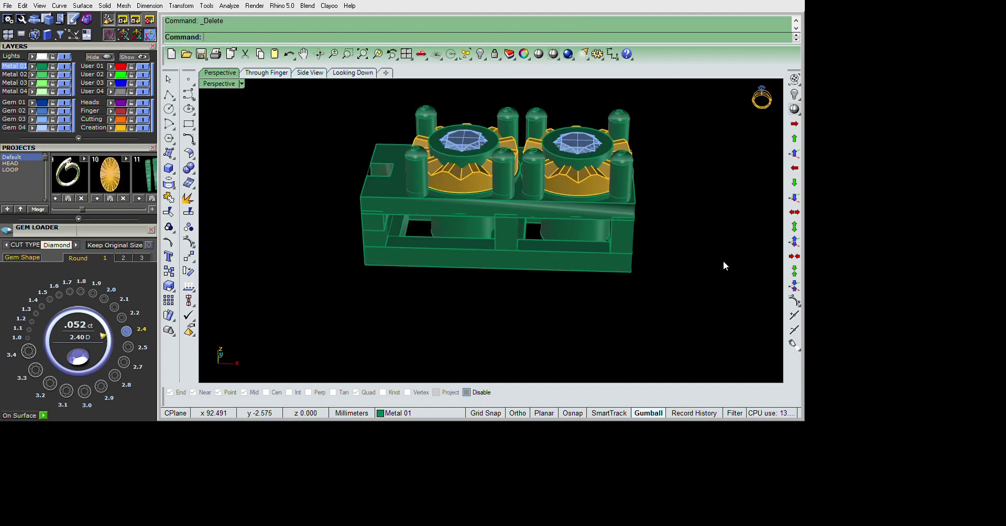
# - Hide the heads, subtract the cylinders from the top slab, and show the heads again
pyautogui.hotkey('ctrl', 'a')
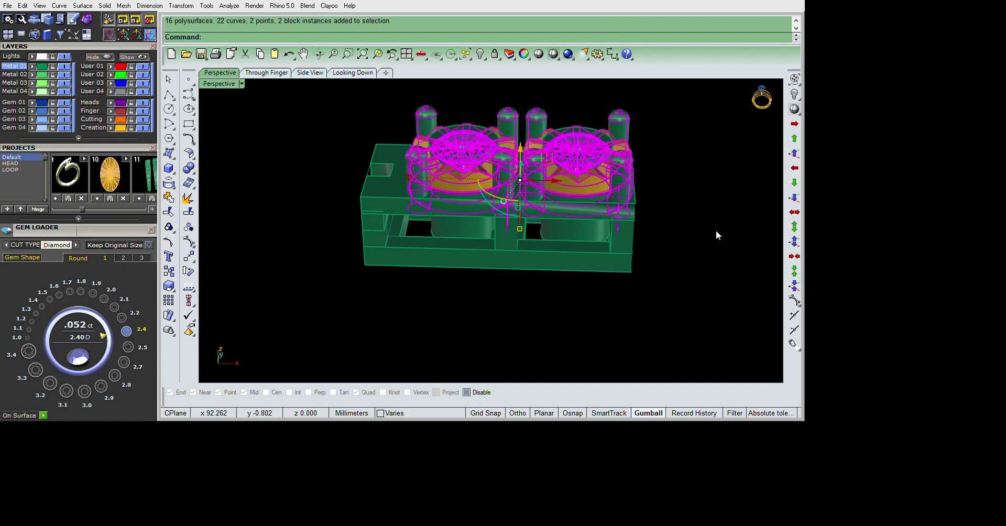
pyautogui.hotkey('ctrl', 'h')
pyautogui.hotkey('ctrl', 'l')
pyautogui.write('b')
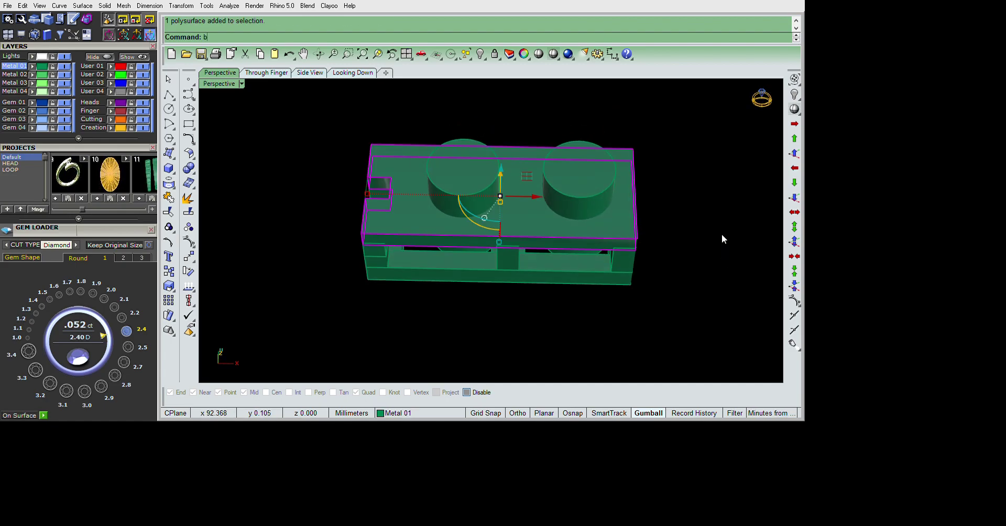
pyautogui.press('Return')
pyautogui.press('Return')
pyautogui.moveTo(641, 232); pyautogui.dragTo(680, 290, button='right')
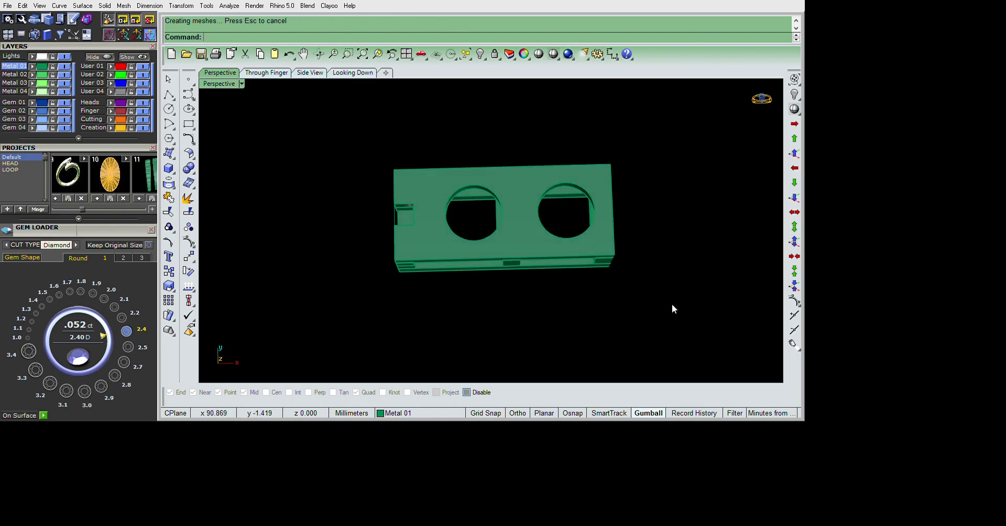
pyautogui.write('ss')
pyautogui.press('Return')
pyautogui.moveTo(716, 260)
pyautogui.mouseDown(button='right')
pyautogui.moveTo(719, 279)
pyautogui.moveTo(570, 289)
pyautogui.mouseUp(button='right')
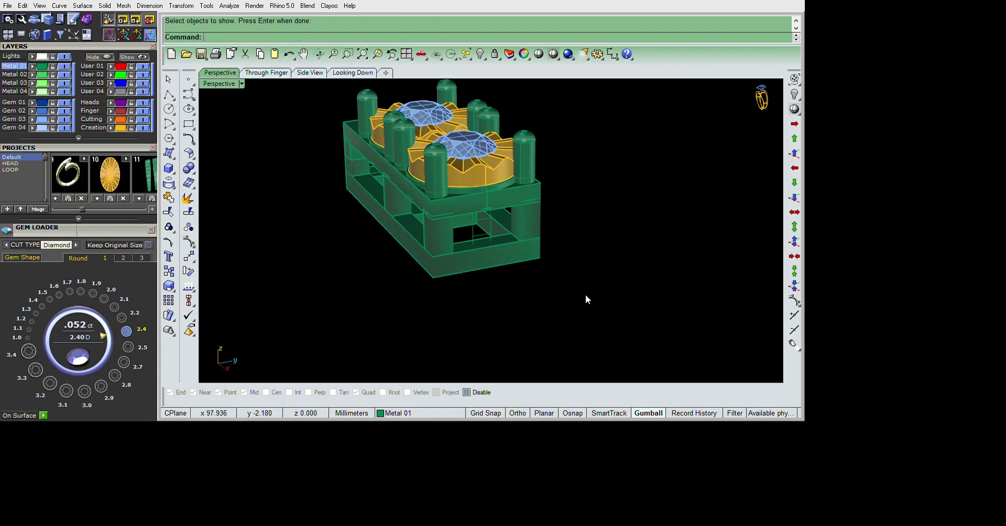
# - Draw the outline profile for the gallery's right end
pyautogui.click(169, 95)
pyautogui.scroll(5, 461, 235)
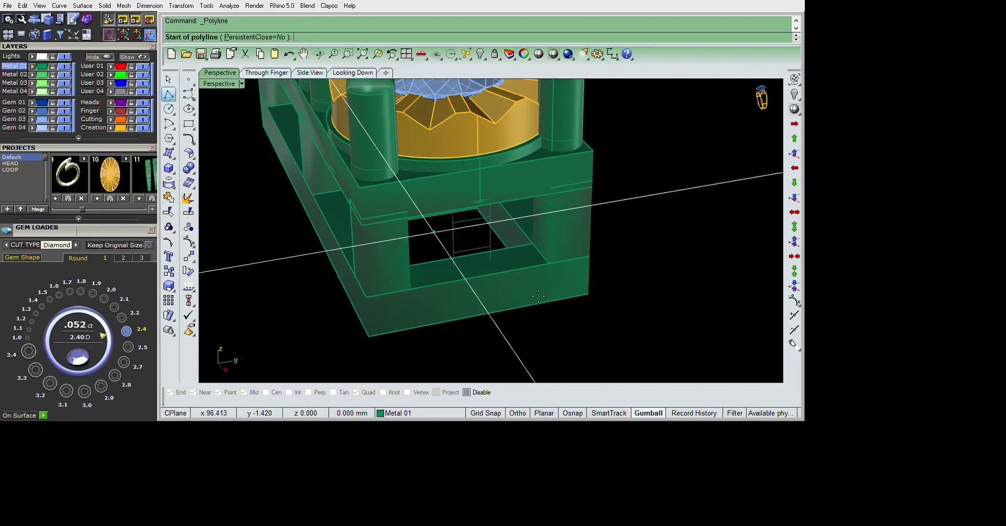
pyautogui.click(410, 288)
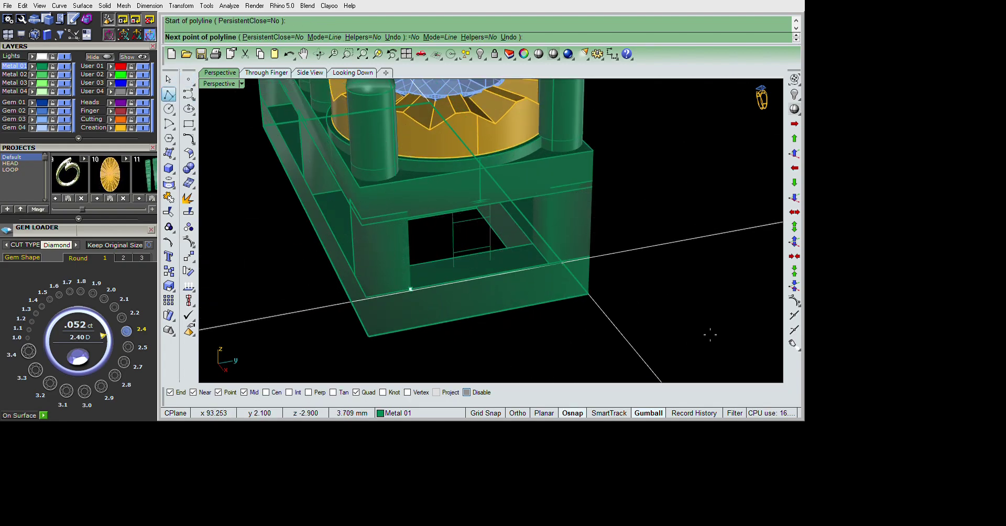
pyautogui.click(549, 263)
pyautogui.press('Escape')
pyautogui.moveTo(698, 334); pyautogui.dragTo(568, 372, button='right')
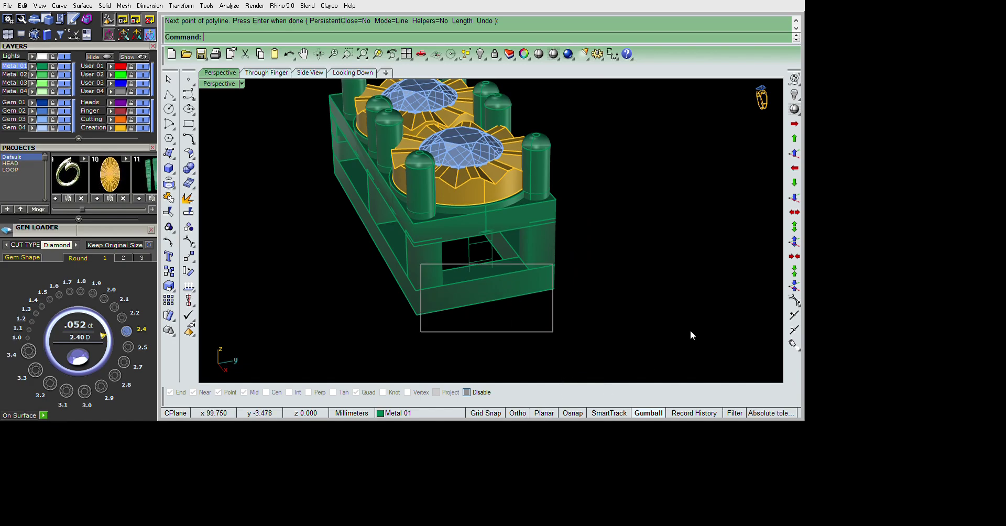
pyautogui.press('Return')
pyautogui.moveTo(690, 335); pyautogui.dragTo(703, 330, button='right')
# - Extrude the outline with BothSides off into an end surface
pyautogui.write('ec')
pyautogui.press('Return')
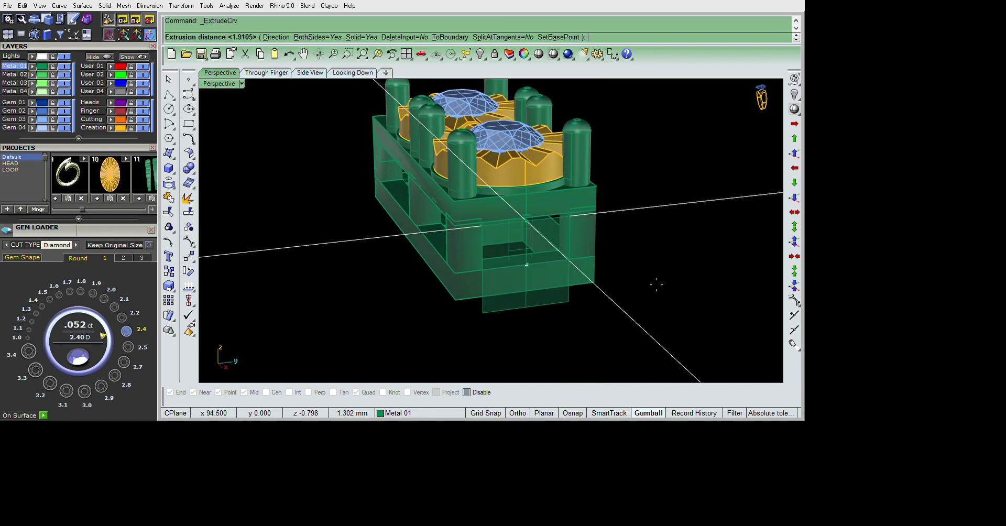
pyautogui.scroll(3, 676, 279)
pyautogui.write('b')
pyautogui.press('Return')
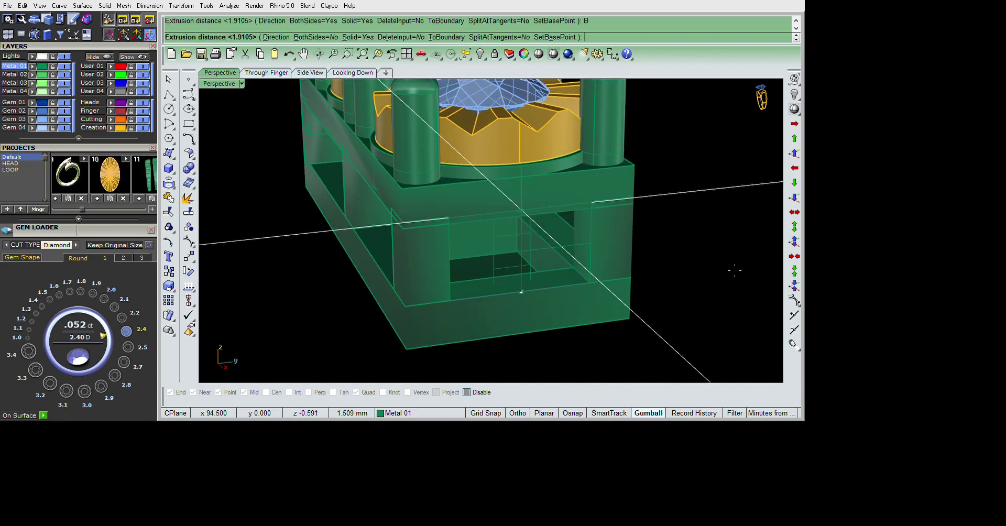
pyautogui.click(733, 270)
pyautogui.scroll(-3, 690, 311)
pyautogui.moveTo(690, 311); pyautogui.dragTo(751, 292, button='right')
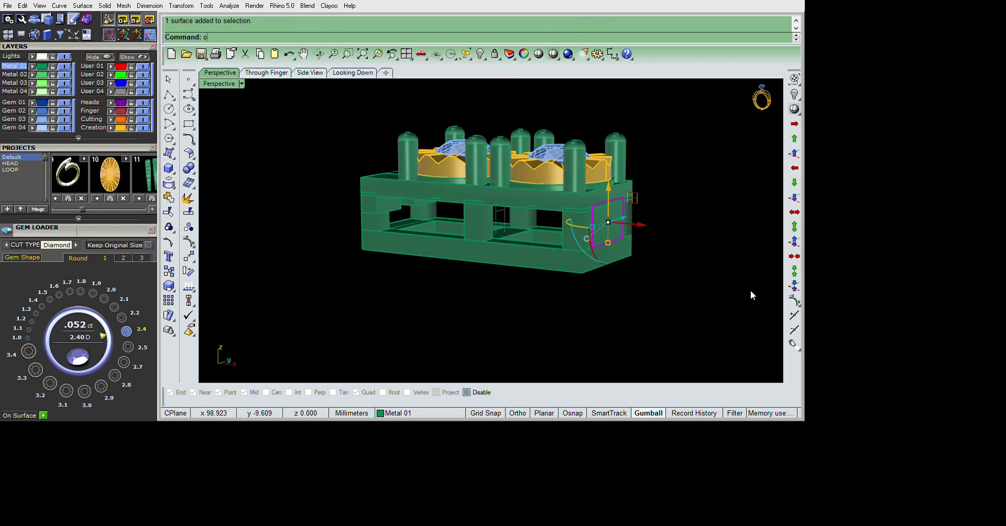
# - Offset the surface into a solid 0.8 mm end plate and select all objects
pyautogui.write('offsetsrf')
pyautogui.press('Return')
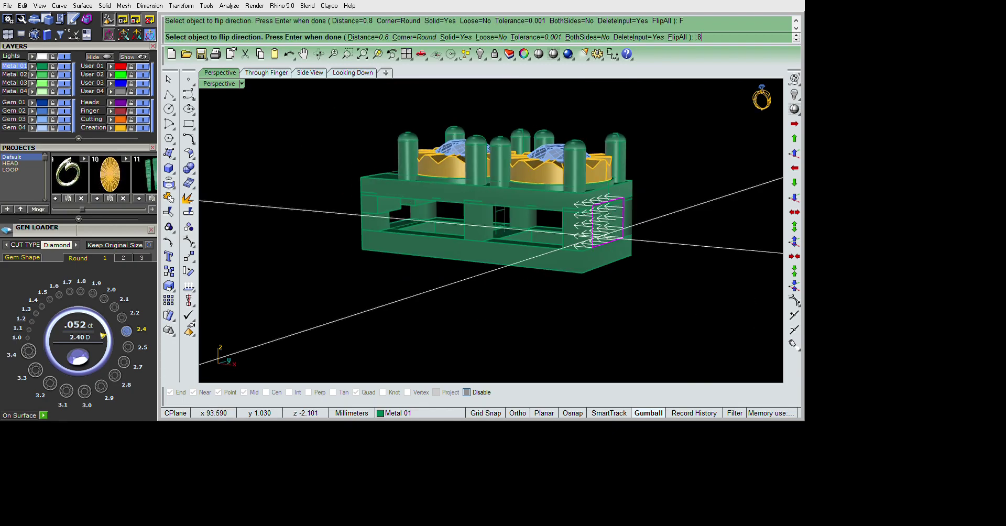
pyautogui.press('Return')
pyautogui.moveTo(582, 299)
pyautogui.mouseDown(button='right')
pyautogui.moveTo(691, 328)
pyautogui.moveTo(628, 346)
pyautogui.moveTo(647, 314)
pyautogui.moveTo(638, 261)
pyautogui.moveTo(492, 245)
pyautogui.moveTo(628, 283)
pyautogui.moveTo(708, 349)
pyautogui.mouseUp(button='right')
pyautogui.hotkey('ctrl', 'a')
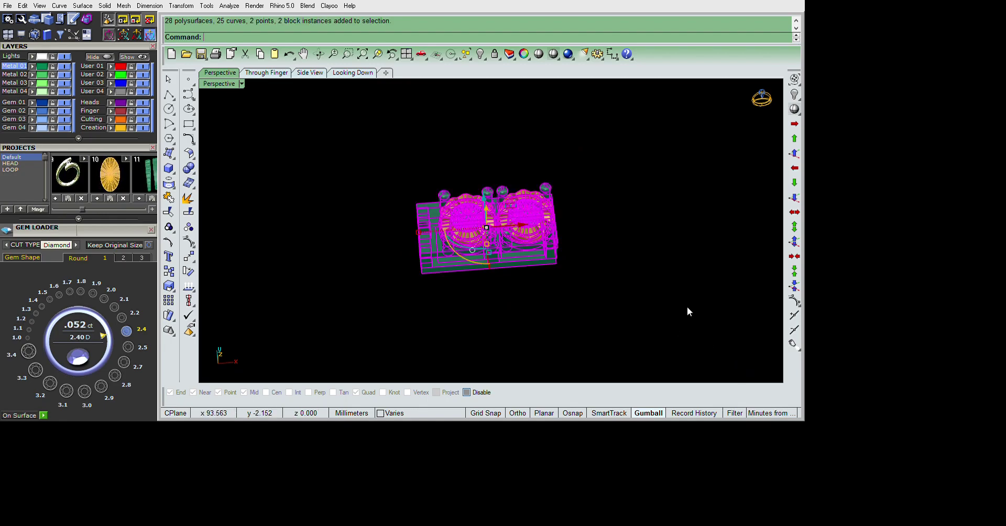
# - Copy the whole bridge and heads, placing the duplicate beside the original
pyautogui.scroll(2, 687, 307)
pyautogui.write('copy')
pyautogui.press('Return')
pyautogui.scroll(3, 621, 229)
pyautogui.click(622, 230)
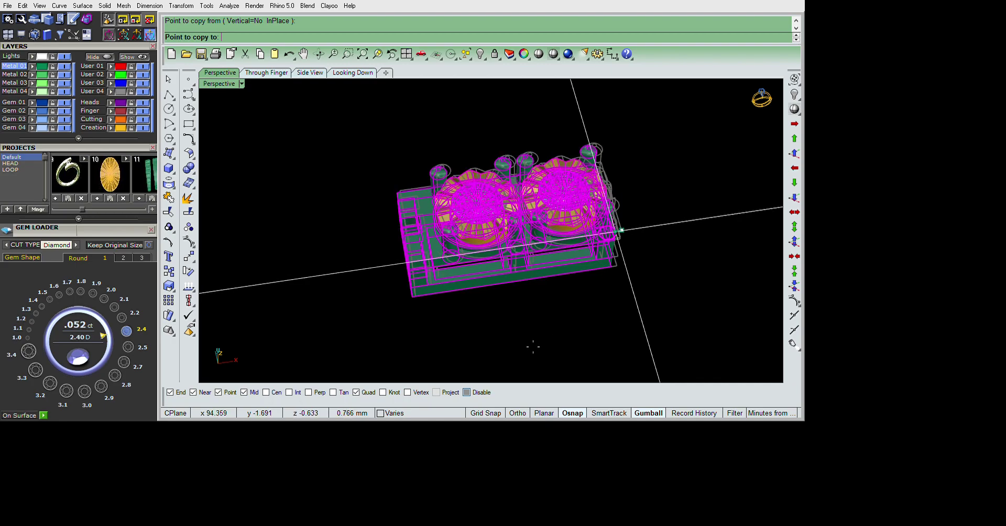
pyautogui.scroll(1, 523, 322)
pyautogui.scroll(3, 519, 366)
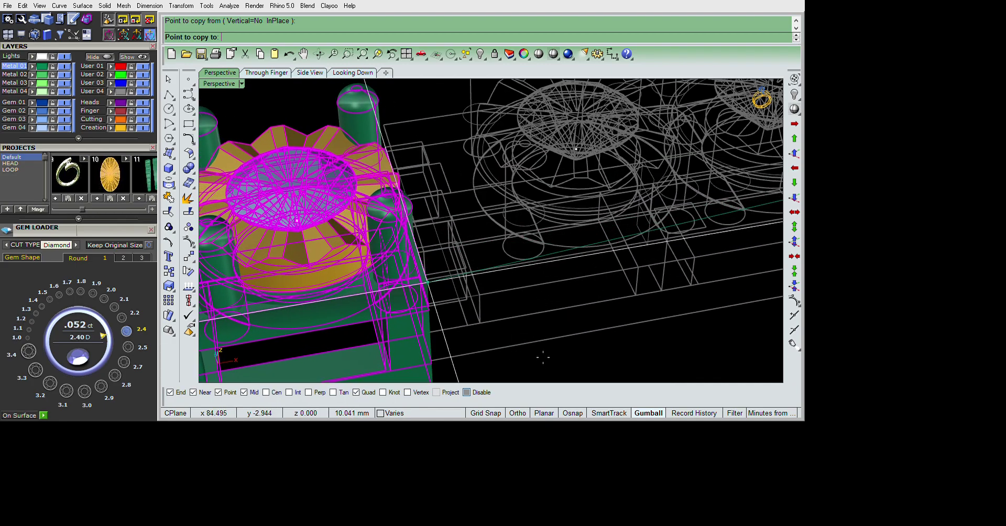
pyautogui.click(543, 325)
pyautogui.scroll(-5, 571, 361)
pyautogui.press('Return')
# - Delete the leftmost head of the copy, exposing a round hole, and start Untrim
pyautogui.scroll(-2, 592, 351)
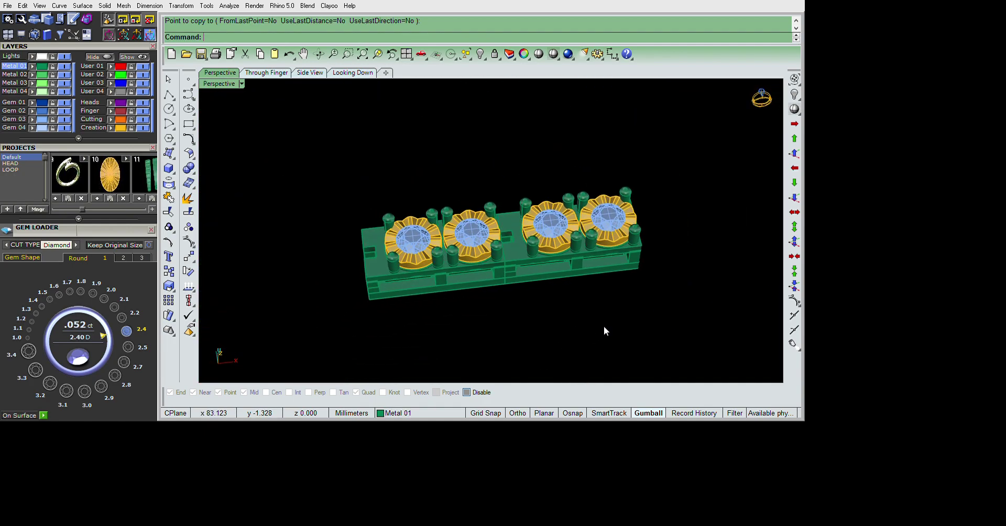
pyautogui.moveTo(351, 194)
pyautogui.mouseDown()
pyautogui.moveTo(507, 310)
pyautogui.moveTo(525, 305)
pyautogui.mouseUp()
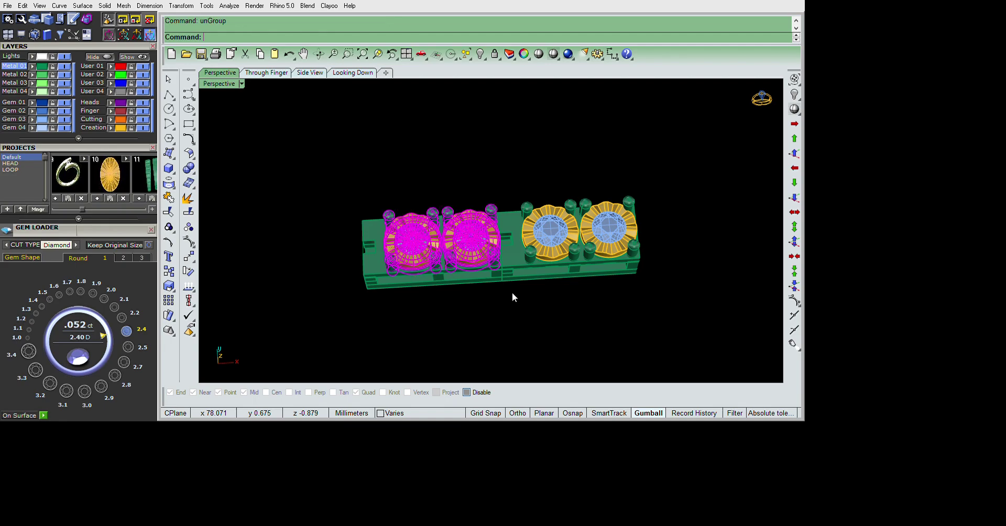
pyautogui.press('Delete')
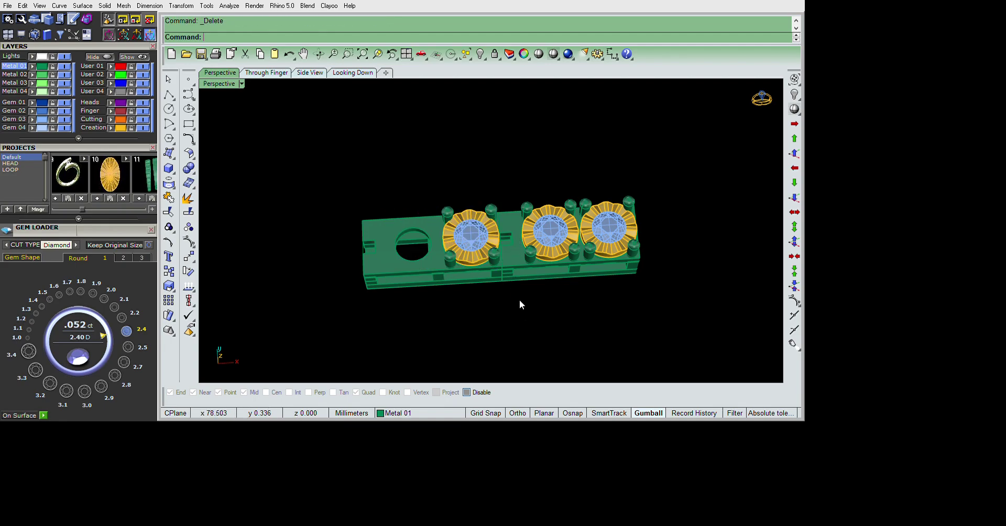
pyautogui.scroll(2, 524, 309)
pyautogui.write('untrim')
pyautogui.press('Return')
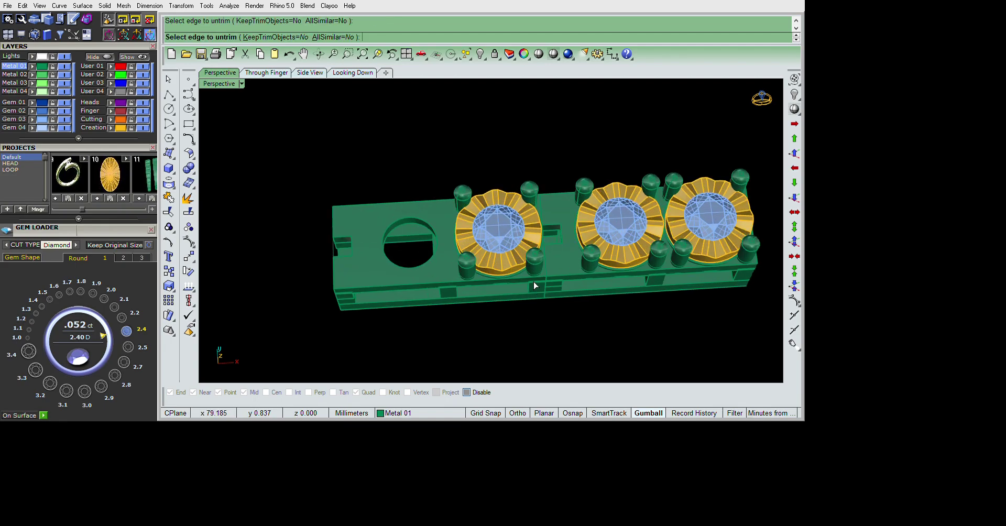
# - Untrim the round hole edge so the base is filled again
pyautogui.click(429, 251)
pyautogui.press('Return')
pyautogui.moveTo(521, 304); pyautogui.dragTo(541, 272, button='right')
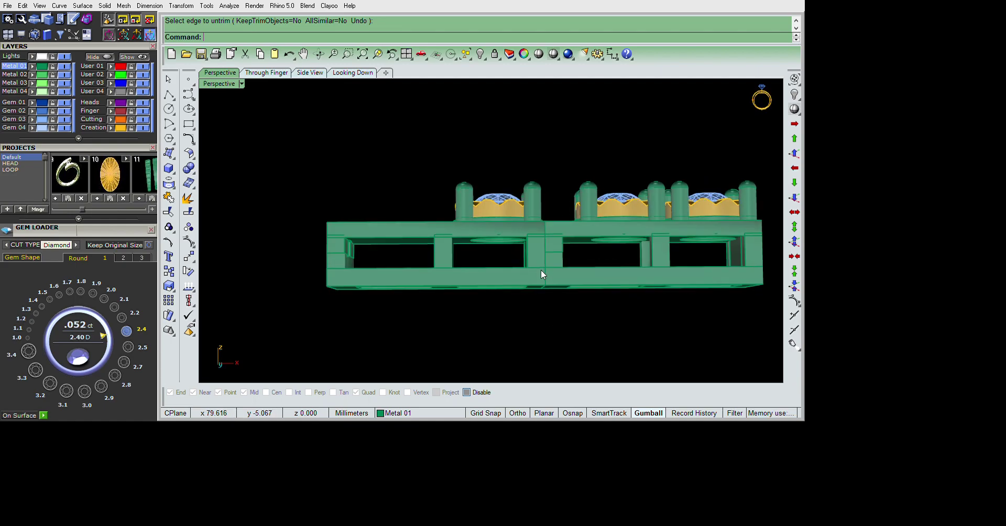
# - Take the vertical post out of its group with RemoveFromGroup
pyautogui.write('RemoveFromGroup')
pyautogui.press('Return')
pyautogui.moveTo(416, 324); pyautogui.dragTo(481, 288)
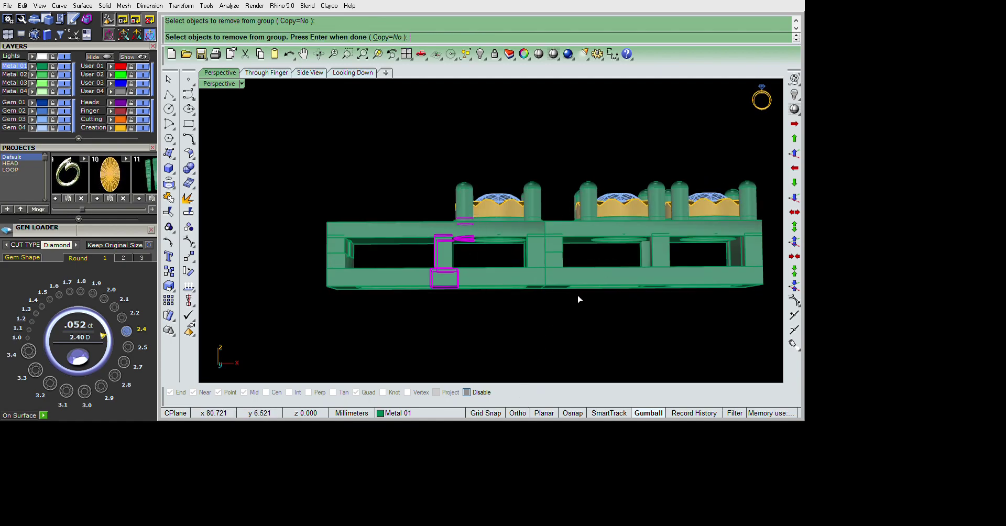
pyautogui.press('Return')
pyautogui.moveTo(581, 312); pyautogui.dragTo(576, 324, button='right')
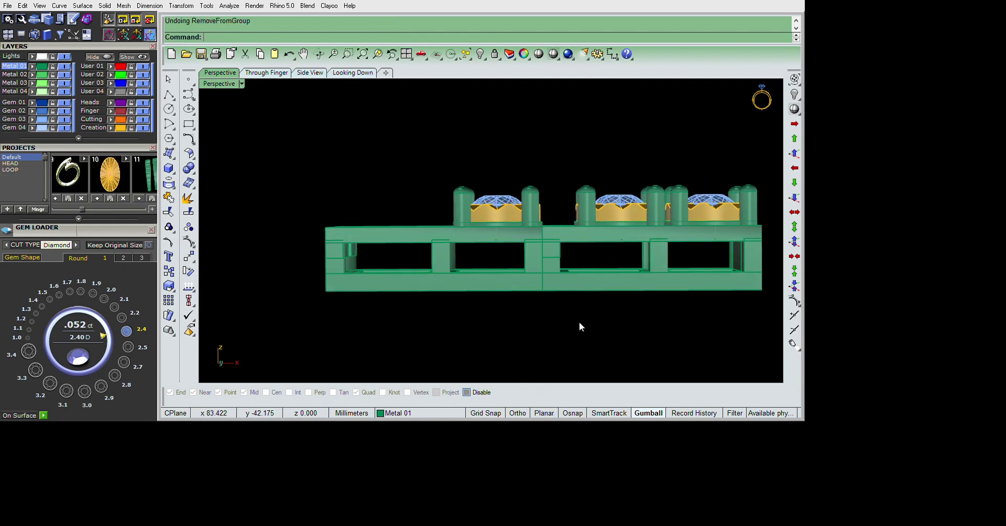
pyautogui.scroll(3, 565, 320)
# - Delete the detached post and select the small post and left section of the base
pyautogui.press('Return')
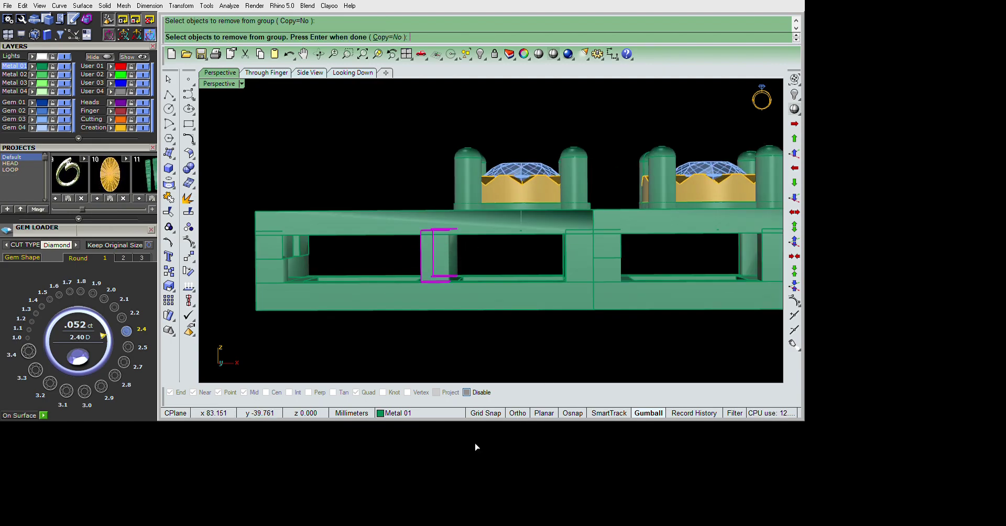
pyautogui.press('Return')
pyautogui.press('Delete')
pyautogui.moveTo(624, 319); pyautogui.dragTo(588, 348, button='right')
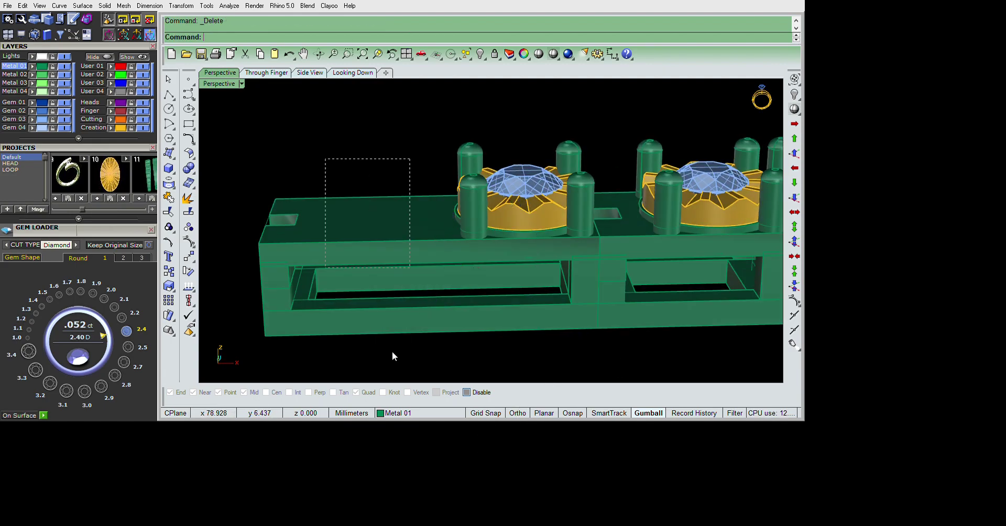
pyautogui.moveTo(394, 356); pyautogui.dragTo(414, 359)
pyautogui.scroll(3, 427, 359)
# - Create a cutting plane across the base of the bridge's left section
pyautogui.write('utplane')
pyautogui.press('Return')
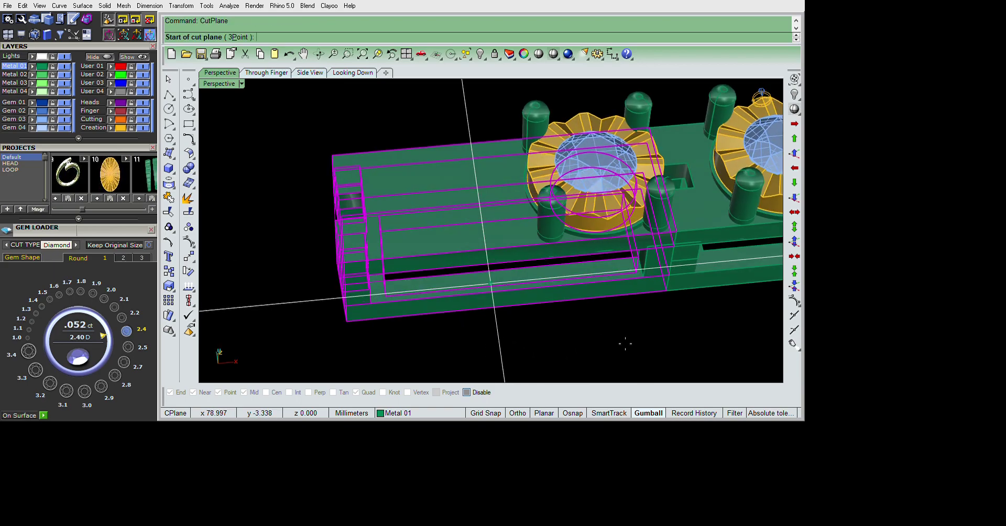
pyautogui.click(525, 186)
pyautogui.click(693, 381)
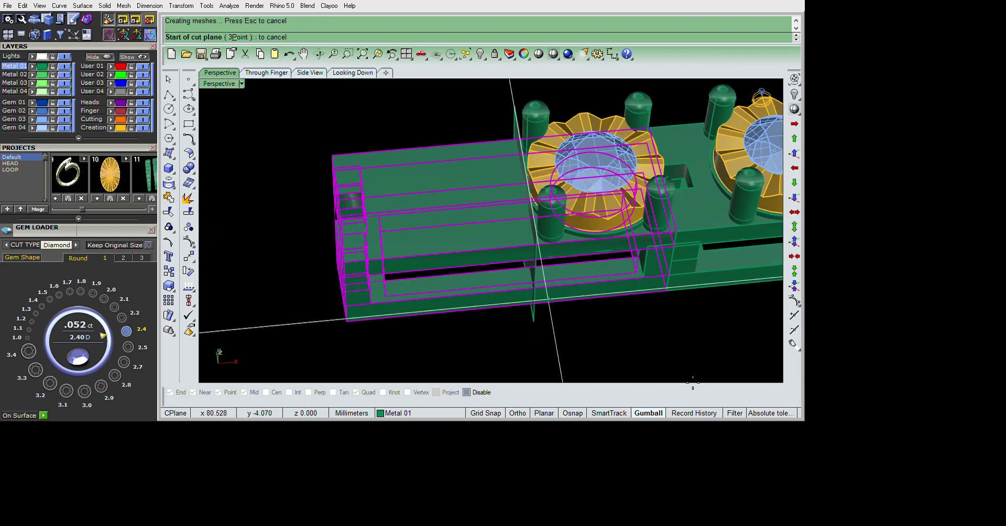
pyautogui.moveTo(661, 353); pyautogui.dragTo(677, 335, button='right')
# - BooleanSplit the base with the plane and delete the cut-off top slab and left frame
pyautogui.write('bs')
pyautogui.press('Return')
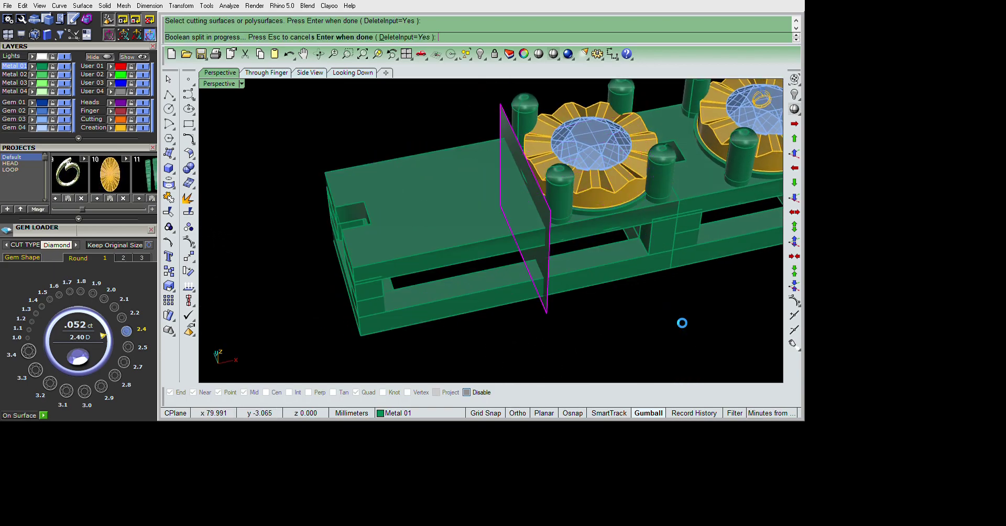
pyautogui.press('Return')
pyautogui.click(527, 274)
pyautogui.press('Delete')
pyautogui.scroll(-3, 521, 270)
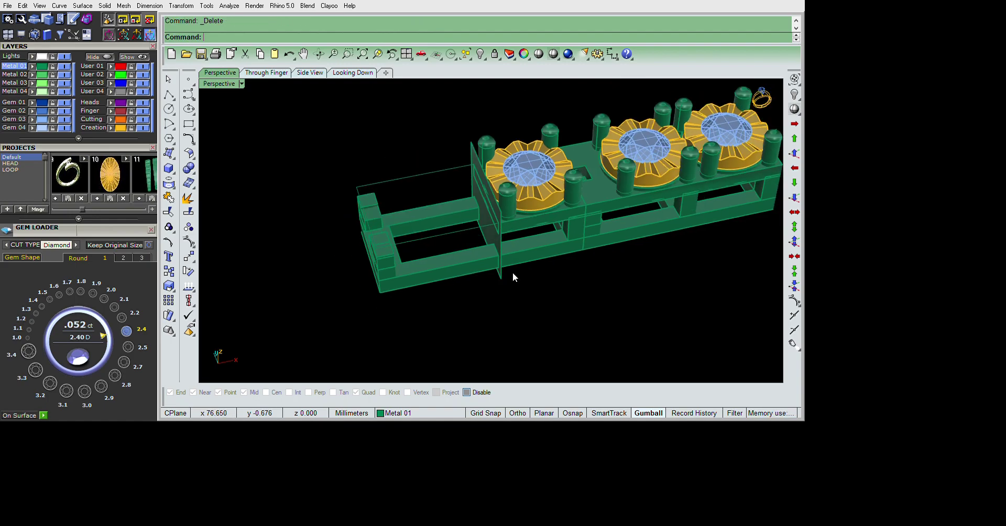
pyautogui.click(517, 267)
pyautogui.press('Delete')
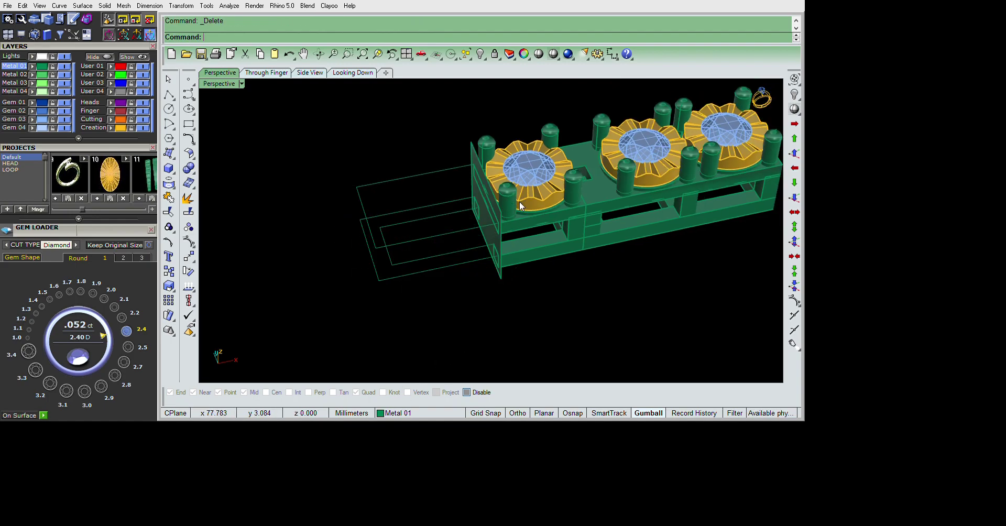
# - Delete the leftover left edge curves and the cutting plane, leaving the bars diagonal in view
pyautogui.moveTo(432, 359); pyautogui.dragTo(347, 146)
pyautogui.press('Delete')
pyautogui.moveTo(622, 319); pyautogui.dragTo(461, 136)
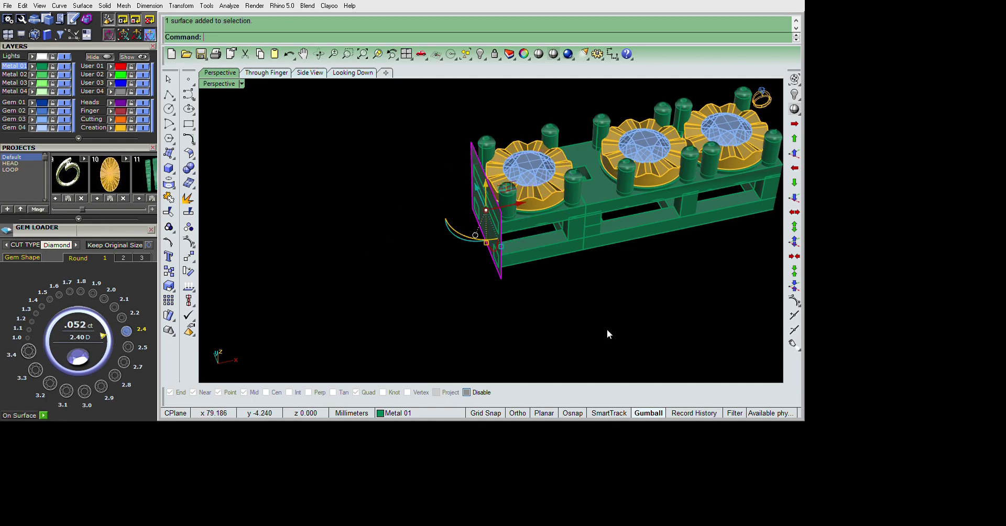
pyautogui.press('Delete')
pyautogui.moveTo(607, 329); pyautogui.dragTo(703, 277, button='right')
pyautogui.scroll(2, 703, 277)
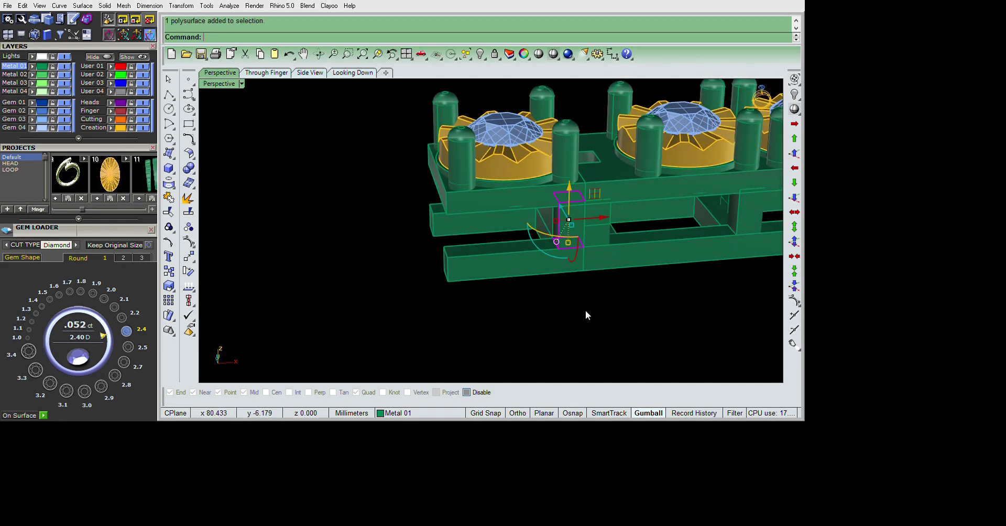
pyautogui.scroll(2, 586, 310)
pyautogui.moveTo(619, 357); pyautogui.dragTo(686, 341, button='right')
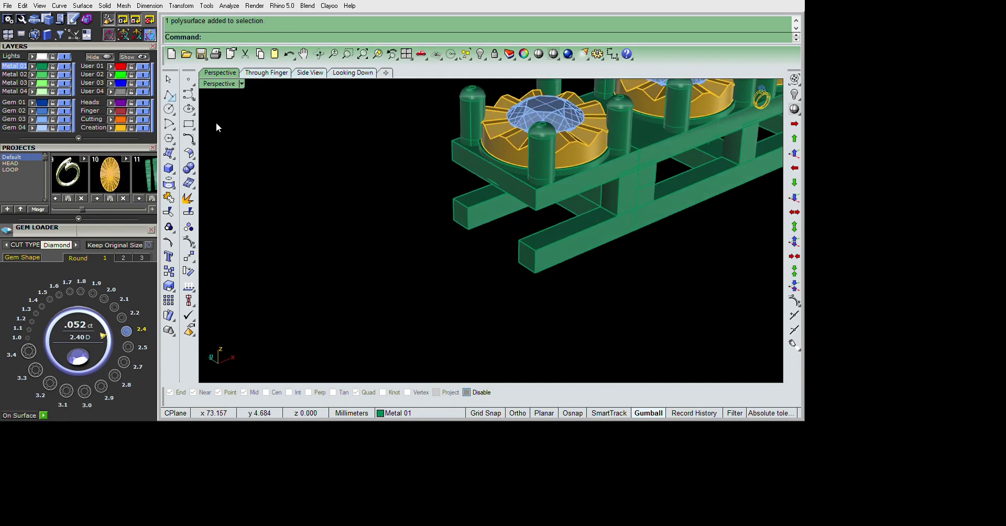
# - Draw a polyline across the projecting bar ends, then delete the two stray curves
pyautogui.click(169, 94)
pyautogui.click(535, 250)
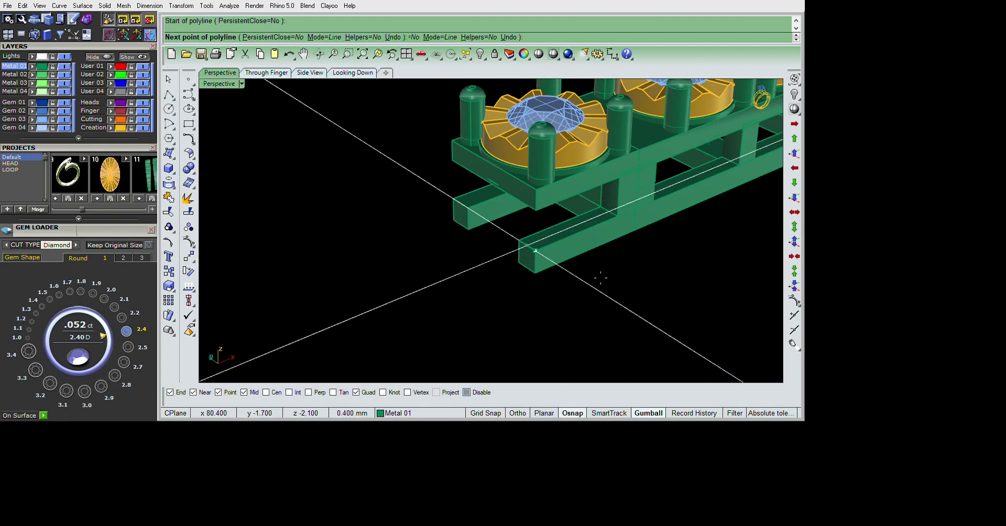
pyautogui.click(624, 330)
pyautogui.press('Return')
pyautogui.press('Return')
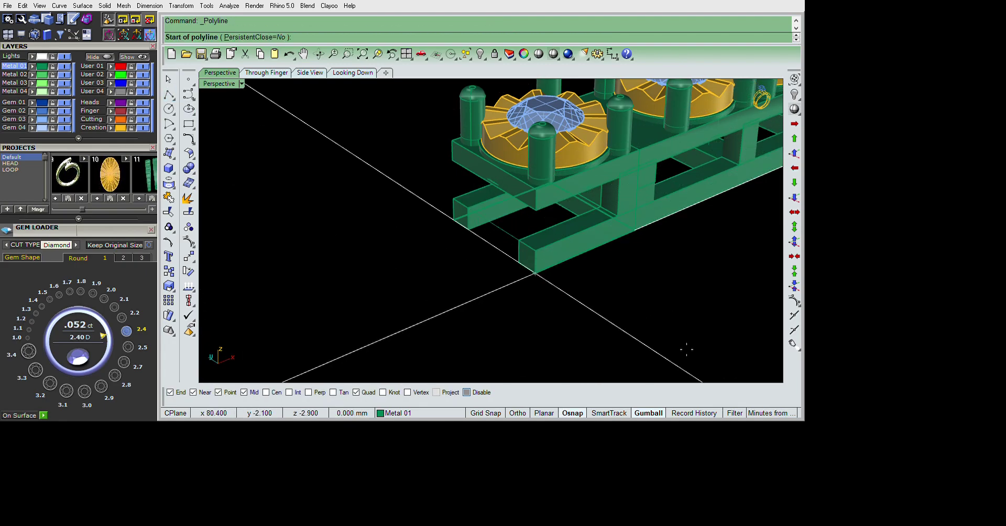
pyautogui.press('Escape')
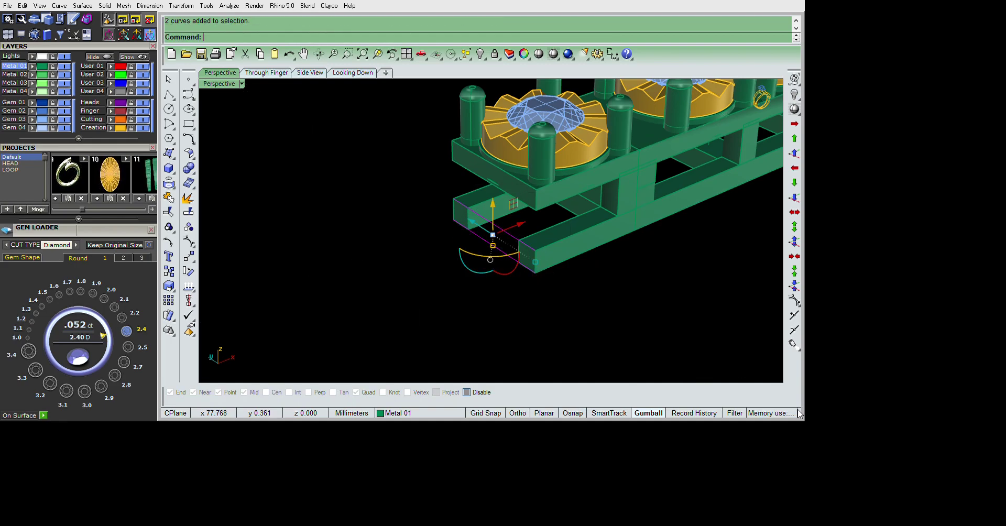
pyautogui.scroll(2, 665, 369)
pyautogui.press('Delete')
pyautogui.scroll(2, 634, 309)
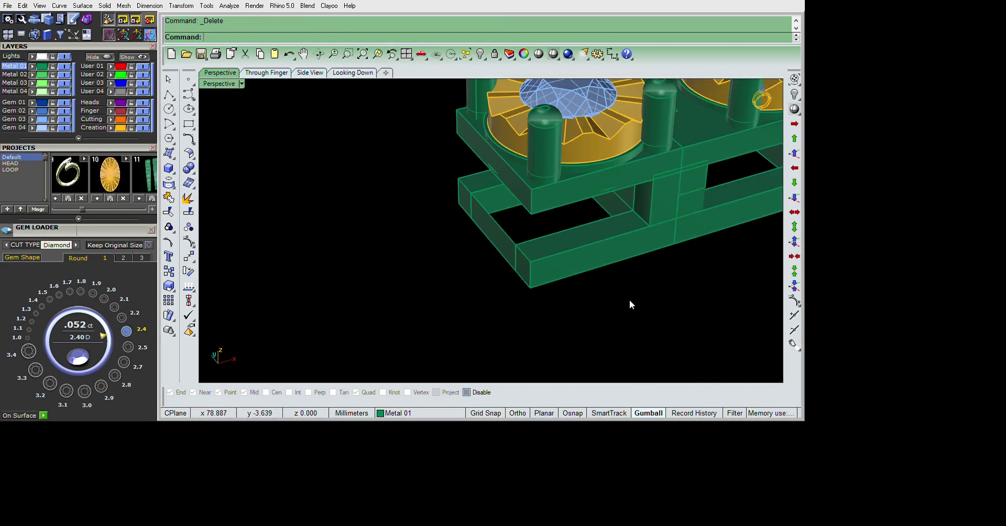
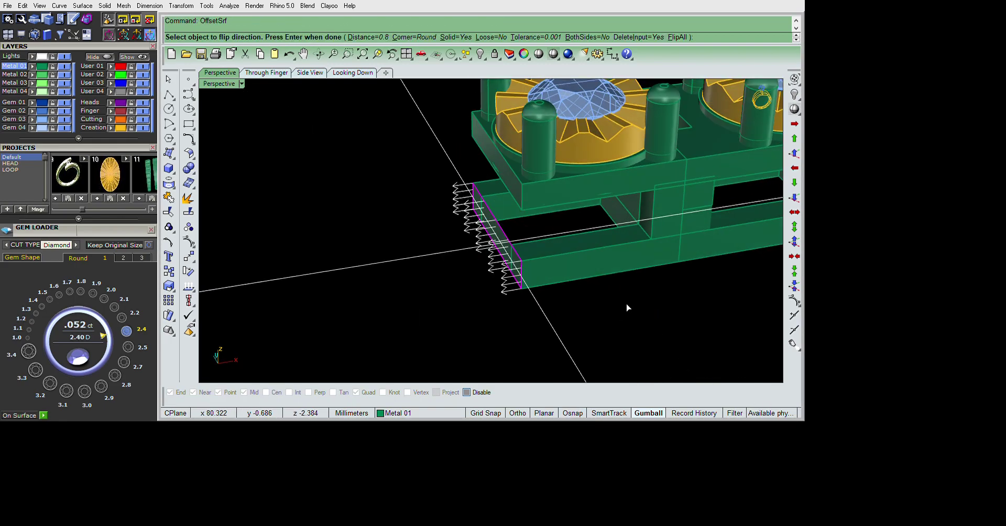
# - Flip the offset direction with F and create the offset solid wall
pyautogui.write('F')
pyautogui.press('Return')
pyautogui.write('F')
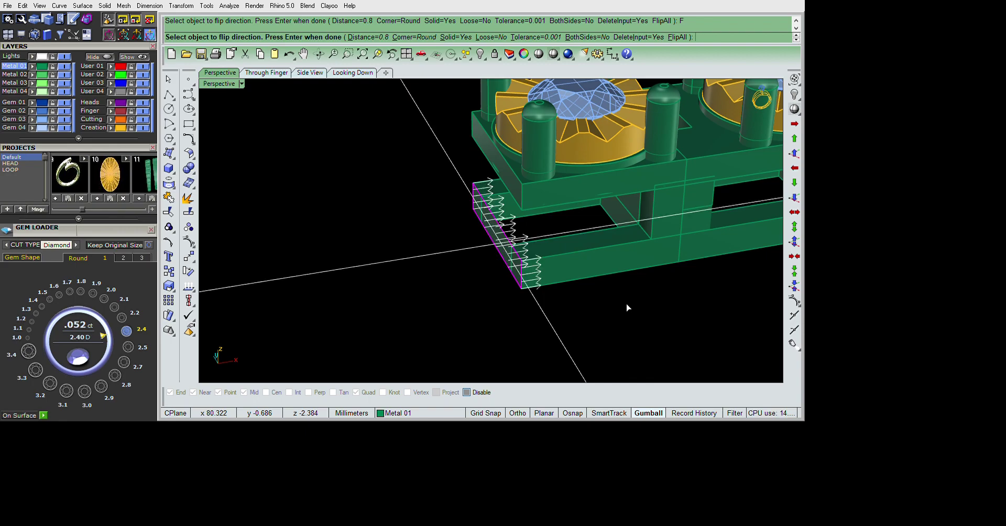
pyautogui.press('Return')
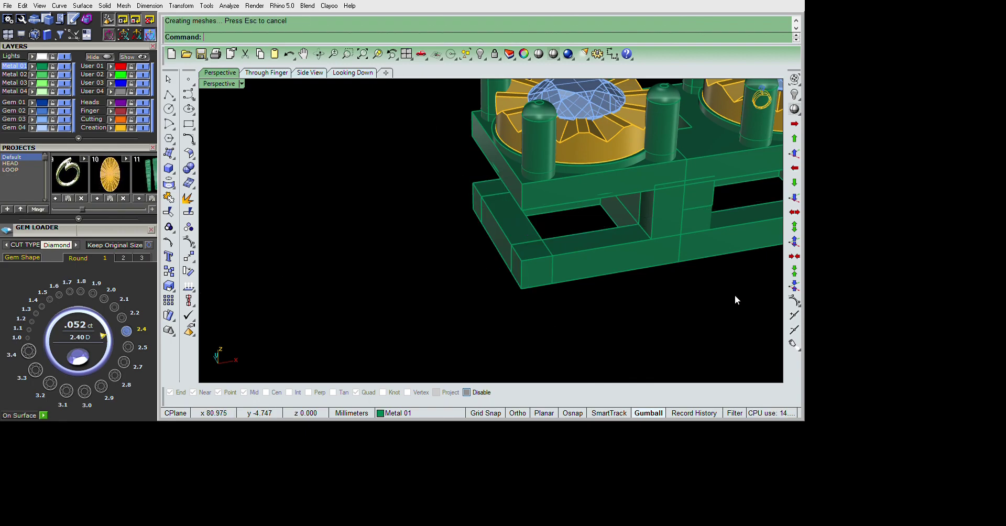
# - Select the new offset solid and group it with the base pieces
pyautogui.keyDown('shift'); pyautogui.moveTo(656, 300); pyautogui.dragTo(597, 308, button='right'); pyautogui.keyUp('shift')
pyautogui.scroll(-2, 597, 308)
pyautogui.scroll(-3, 590, 304)
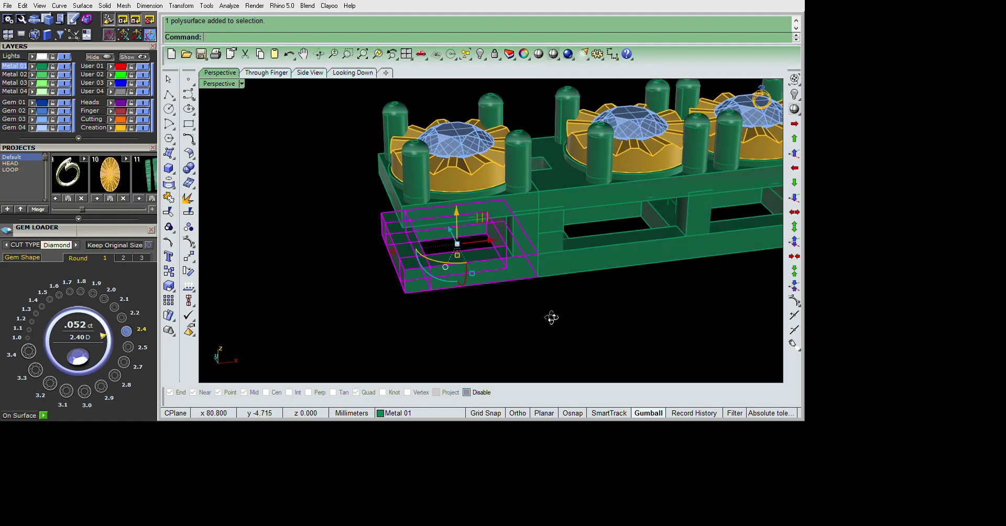
pyautogui.hotkey('ctrl', 'g')
# - Select the two right heads and their base to hide them
pyautogui.scroll(-2, 612, 319)
pyautogui.scroll(-1, 621, 299)
pyautogui.moveTo(492, 157); pyautogui.dragTo(634, 290)
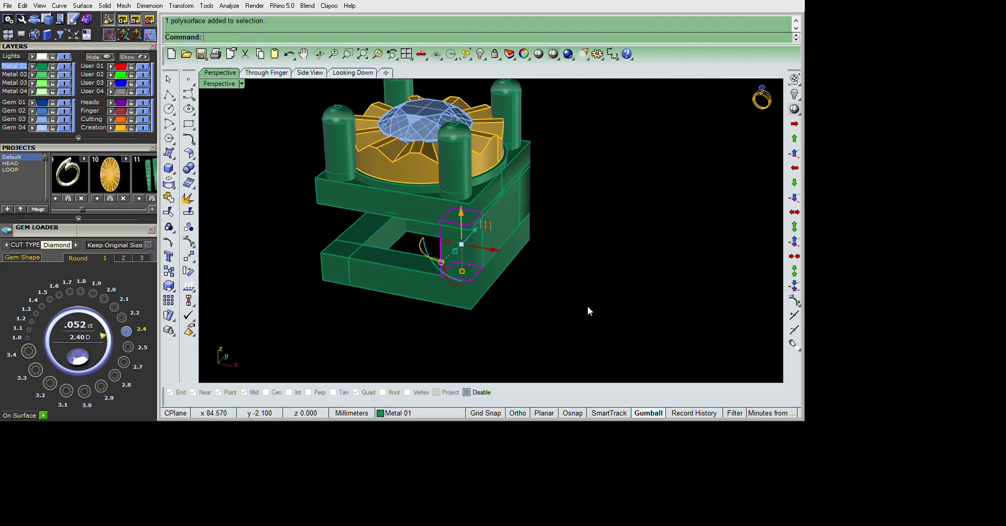
pyautogui.scroll(2, 618, 282)
# - Scale the left head's side box shorter in one direction using snapped points
pyautogui.moveTo(607, 265); pyautogui.dragTo(688, 325, button='right')
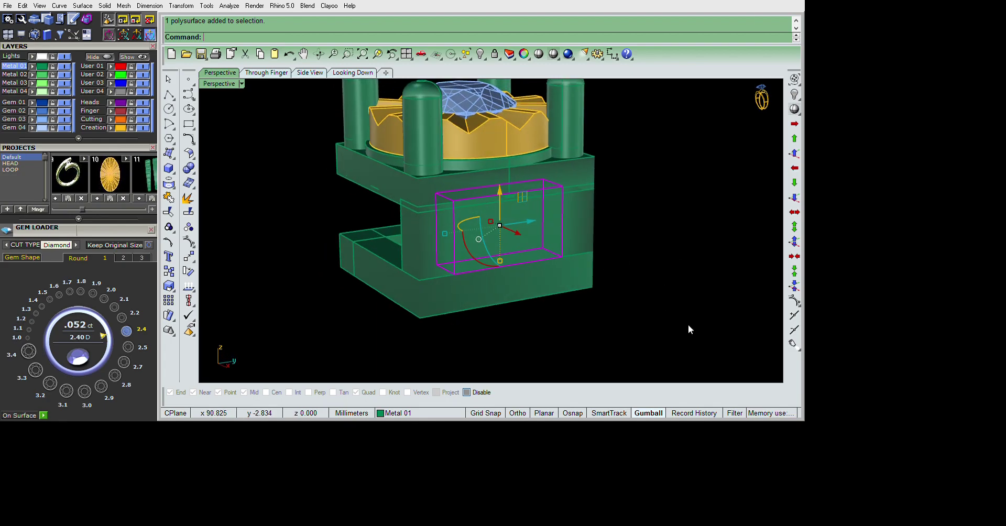
pyautogui.click(795, 212)
pyautogui.click(714, 262)
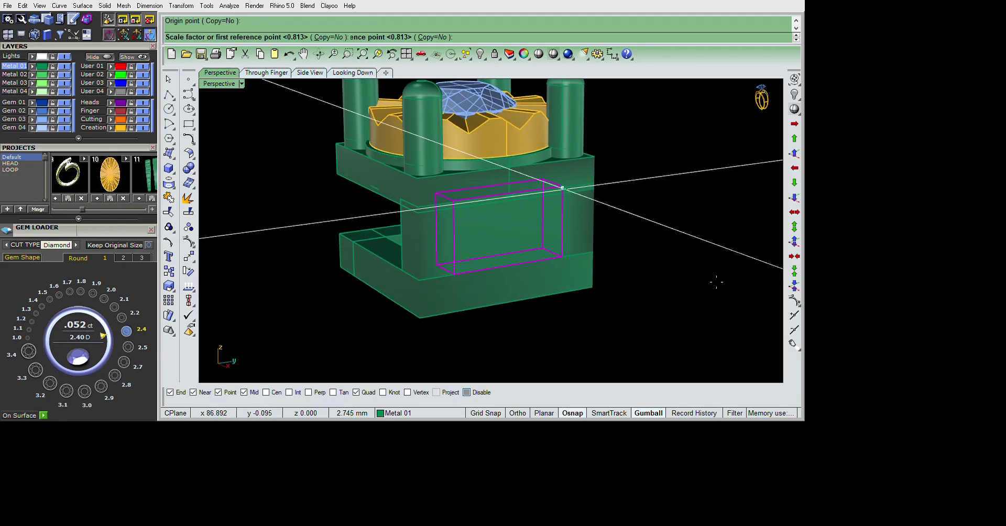
pyautogui.click(711, 308)
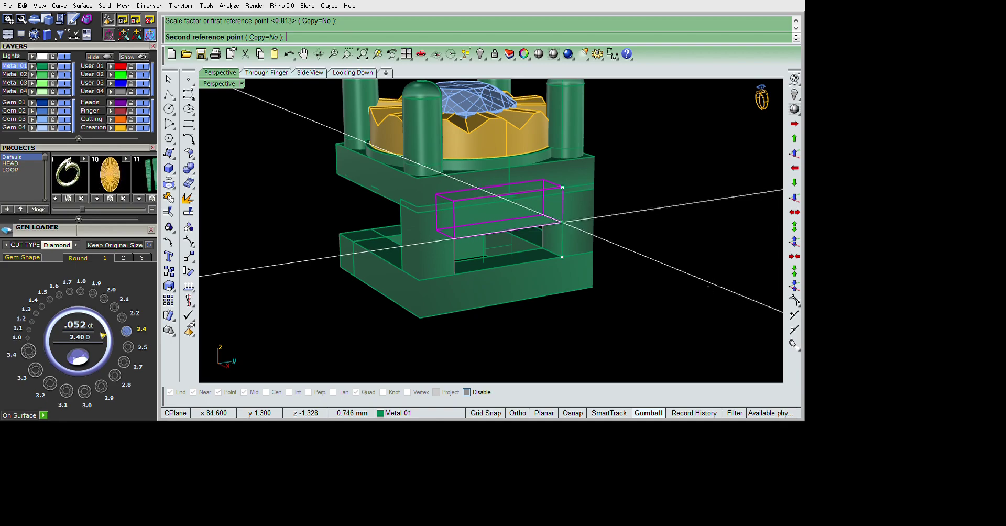
pyautogui.click(706, 276)
pyautogui.moveTo(680, 294); pyautogui.dragTo(700, 262, button='right')
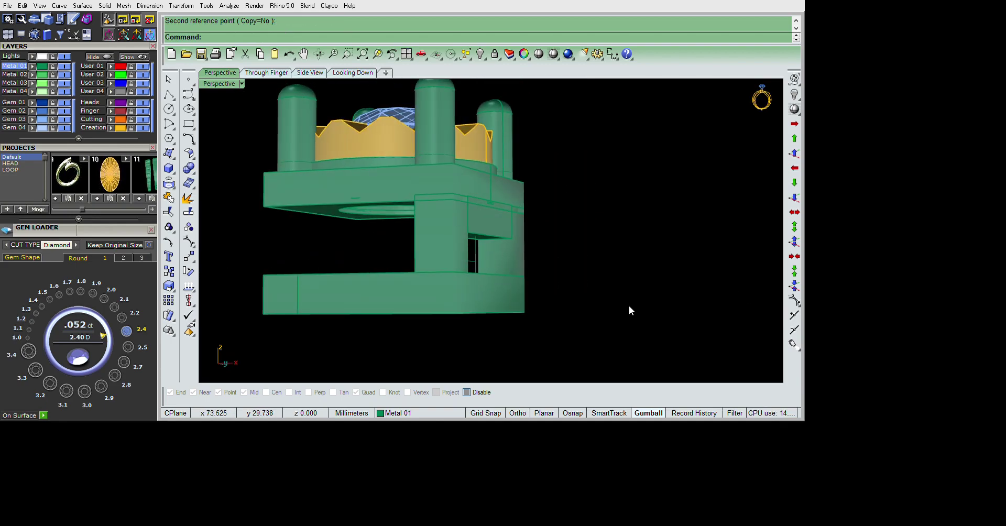
pyautogui.moveTo(628, 305)
pyautogui.mouseDown(button='right')
pyautogui.moveTo(678, 326)
pyautogui.moveTo(667, 300)
pyautogui.moveTo(611, 278)
pyautogui.moveTo(602, 389)
pyautogui.mouseUp(button='right')
# - Mirror the side piece across the head with object snaps on
pyautogui.write('mirror')
pyautogui.press('Return')
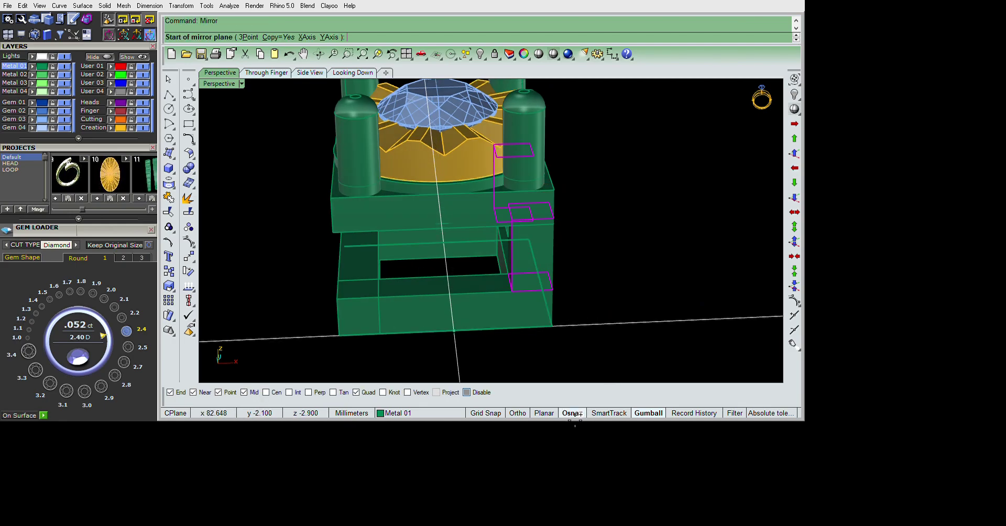
pyautogui.click(570, 413)
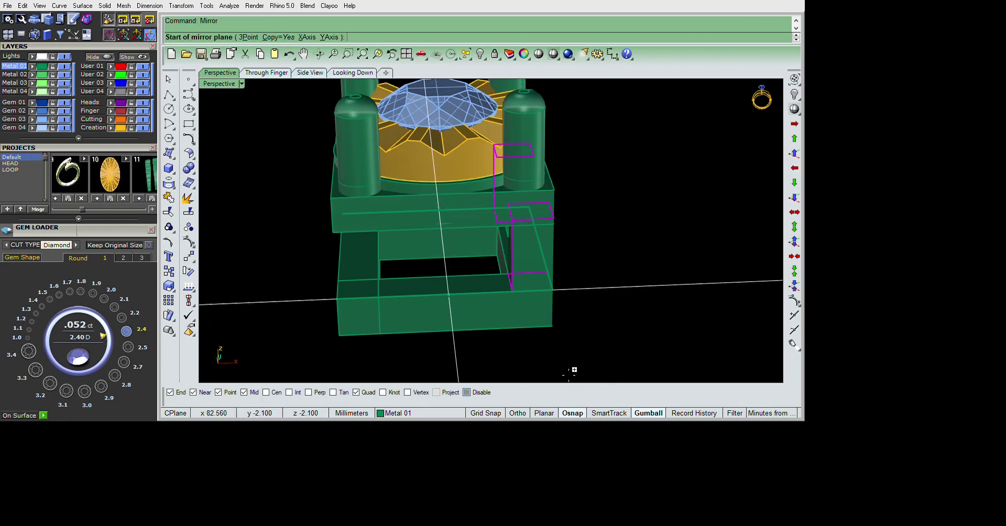
pyautogui.click(568, 367)
pyautogui.click(568, 329)
pyautogui.scroll(-2, 542, 333)
pyautogui.scroll(2, 482, 317)
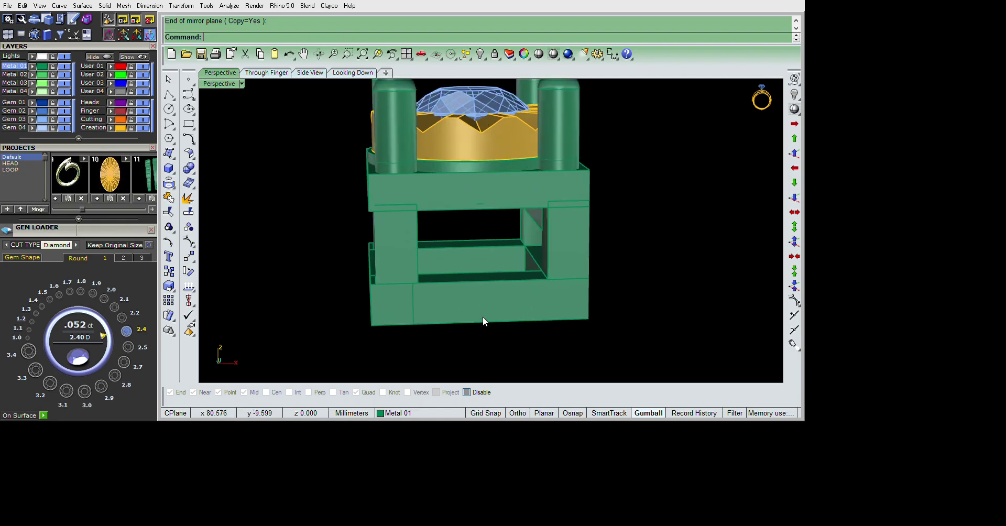
# - Reposition the left pillar piece with the gumball
pyautogui.moveTo(476, 287); pyautogui.dragTo(523, 291, button='right')
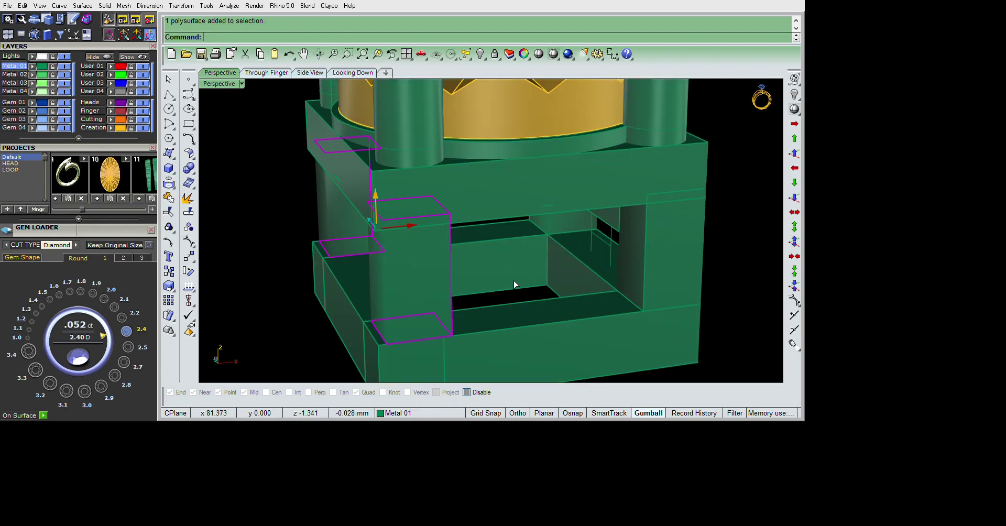
pyautogui.moveTo(514, 285); pyautogui.dragTo(658, 283)
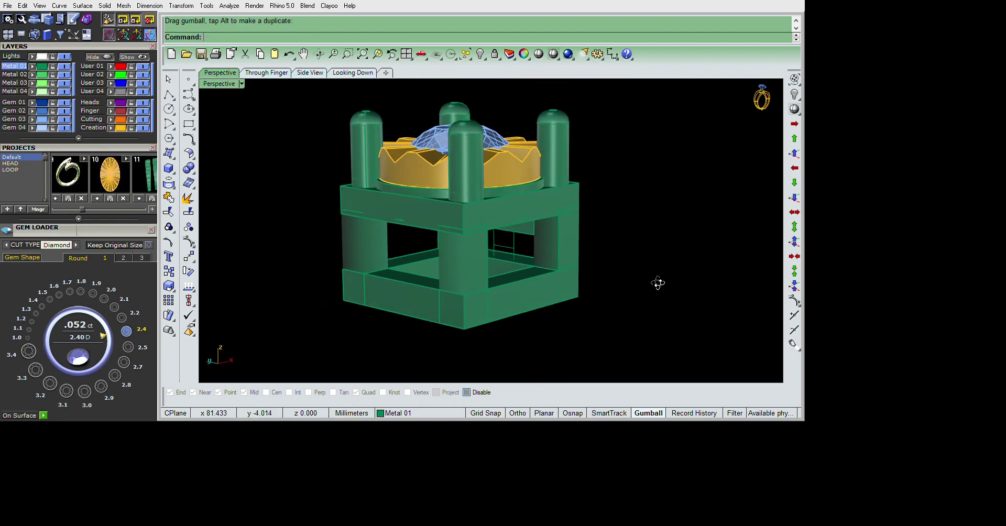
pyautogui.moveTo(658, 283)
pyautogui.mouseDown(button='right')
pyautogui.moveTo(571, 306)
pyautogui.moveTo(663, 297)
pyautogui.moveTo(688, 336)
pyautogui.mouseUp(button='right')
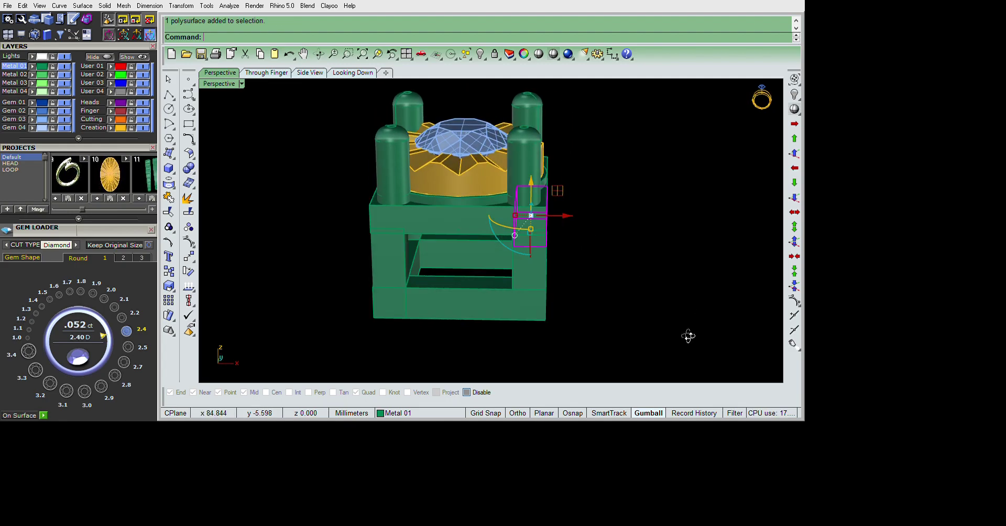
# - Mirror the selected box onto the opposite side of the base
pyautogui.write('mirror')
pyautogui.press('Return')
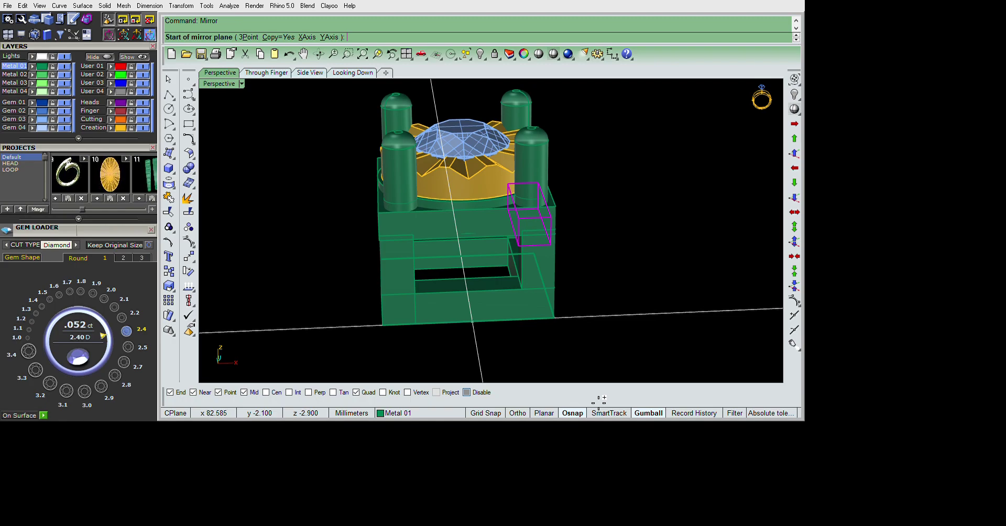
pyautogui.click(599, 348)
pyautogui.click(558, 332)
pyautogui.scroll(5, 501, 312)
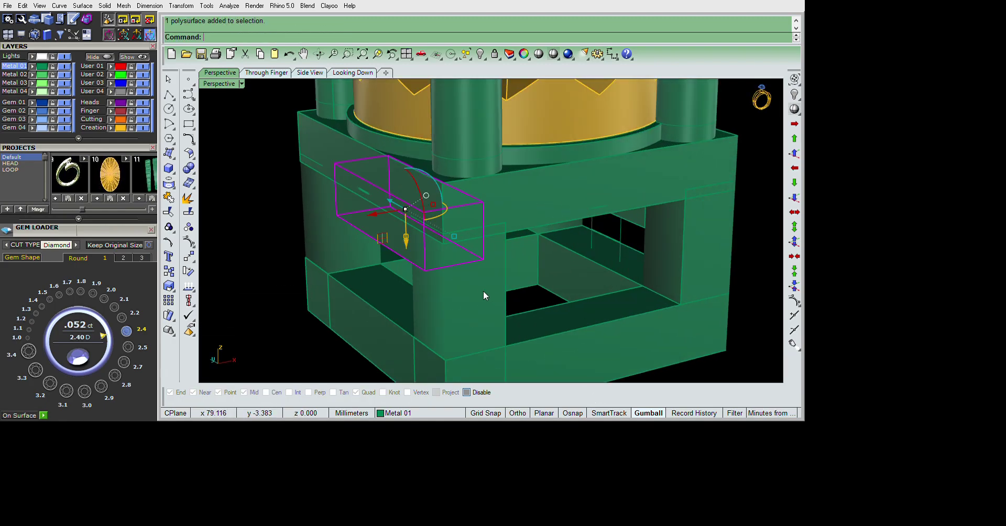
pyautogui.moveTo(483, 291); pyautogui.dragTo(586, 258, button='right')
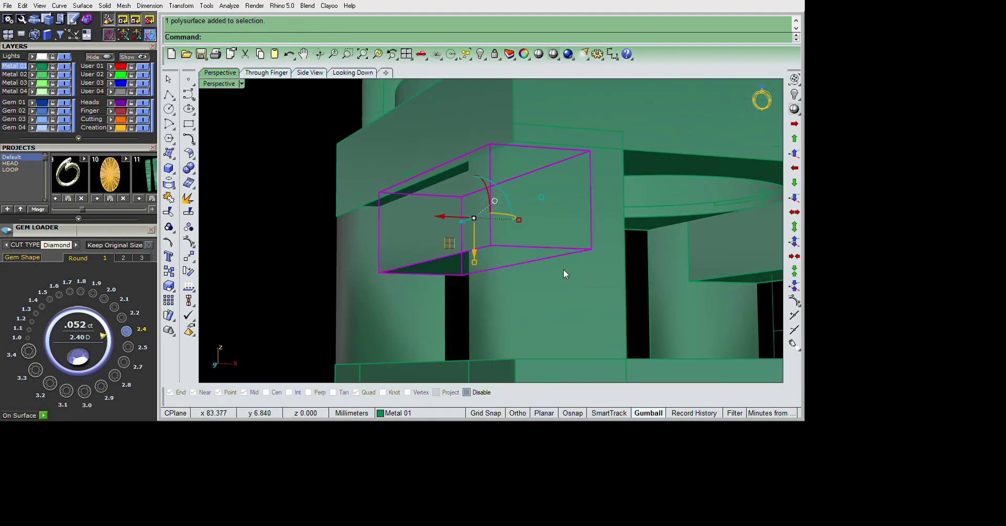
# - Move the box left and scale it larger from its corner
pyautogui.moveTo(564, 274); pyautogui.dragTo(536, 265)
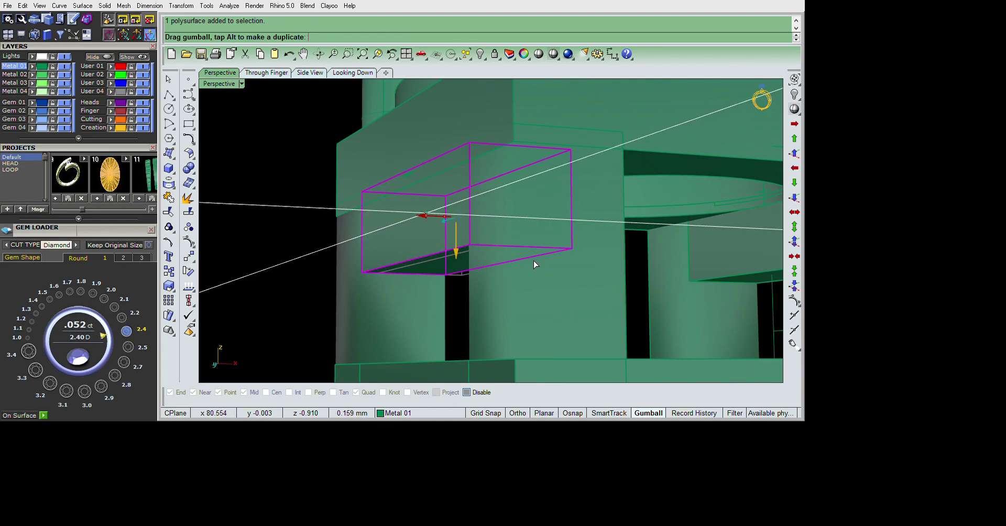
pyautogui.moveTo(535, 265); pyautogui.dragTo(535, 265)
pyautogui.moveTo(535, 265); pyautogui.dragTo(614, 327, button='right')
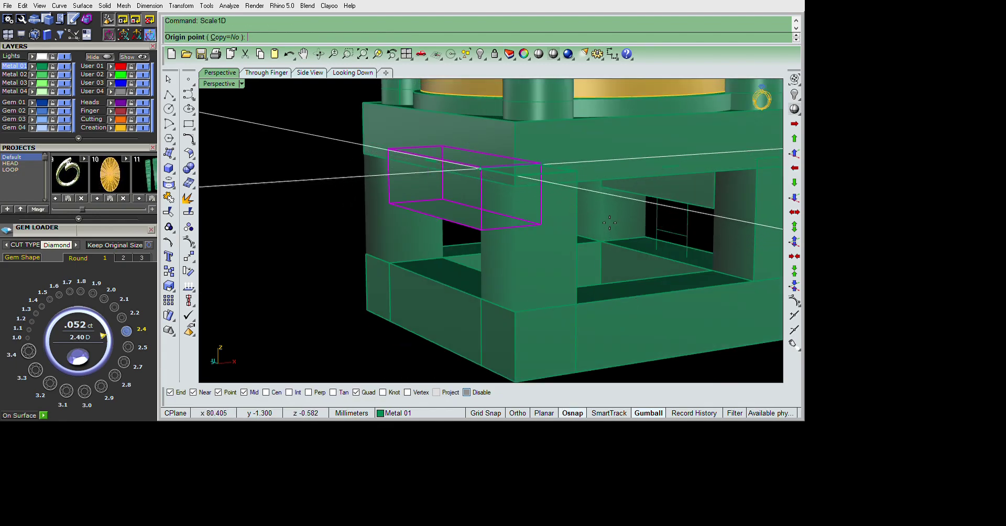
pyautogui.click(481, 229)
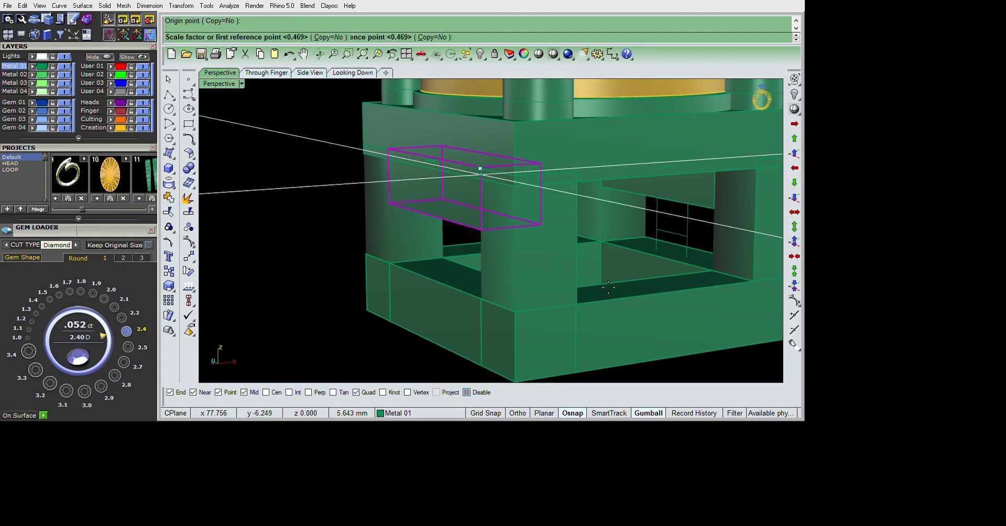
pyautogui.click(598, 373)
pyautogui.scroll(-5, 598, 316)
pyautogui.moveTo(608, 378)
pyautogui.mouseDown(button='right')
pyautogui.moveTo(667, 298)
pyautogui.moveTo(719, 192)
pyautogui.mouseUp(button='right')
pyautogui.moveTo(574, 148); pyautogui.dragTo(434, 328)
# - Show the hidden right heads again alongside the edited left head
pyautogui.moveTo(532, 330); pyautogui.dragTo(490, 271, button='right')
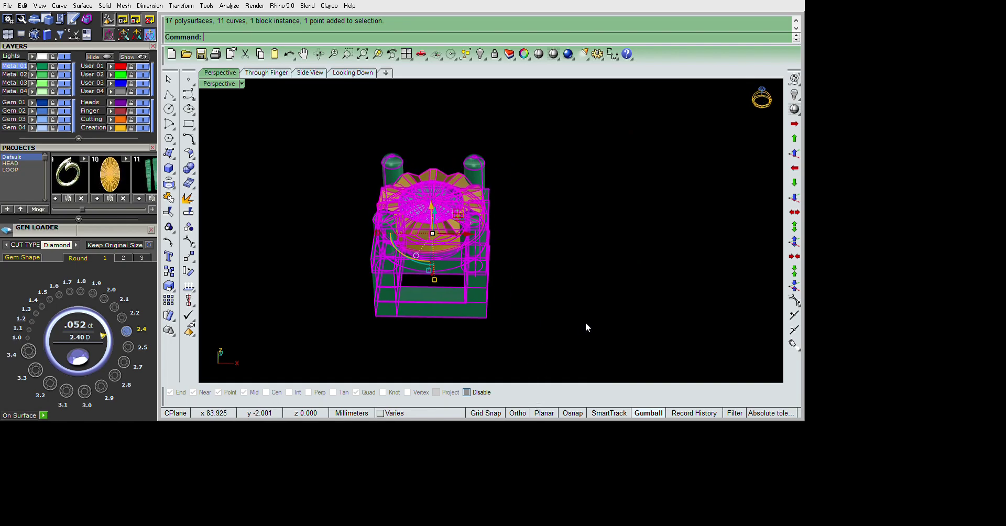
pyautogui.click(525, 301)
pyautogui.hotkey('ctrl', 'a')
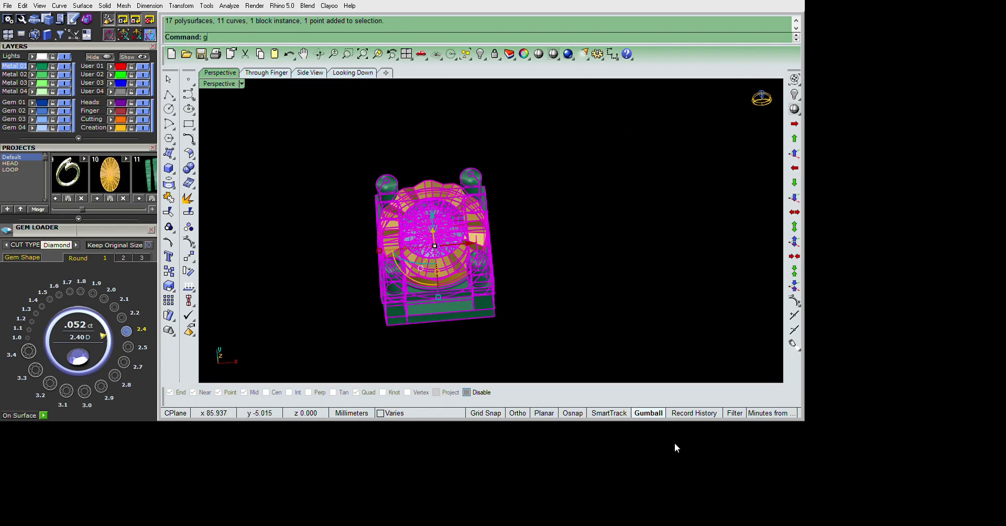
pyautogui.hotkey('ctrl', 'shift', 'h')
pyautogui.moveTo(688, 356); pyautogui.dragTo(493, 157)
pyautogui.press('Return')
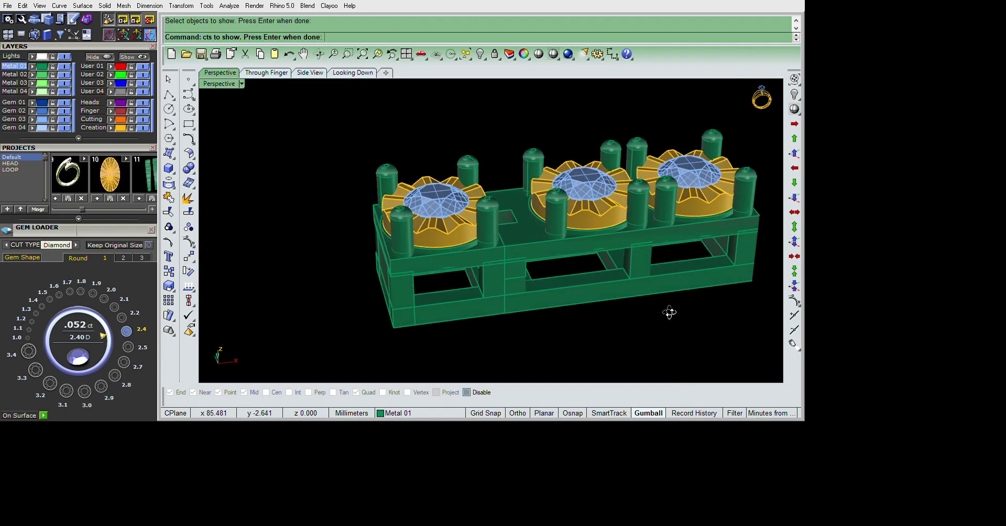
# - Move the middle and right heads away from the left head, then undo it
pyautogui.moveTo(667, 310)
pyautogui.mouseDown(button='right')
pyautogui.moveTo(639, 335)
pyautogui.moveTo(700, 317)
pyautogui.mouseUp(button='right')
pyautogui.press('Home')
pyautogui.moveTo(459, 152); pyautogui.dragTo(755, 294)
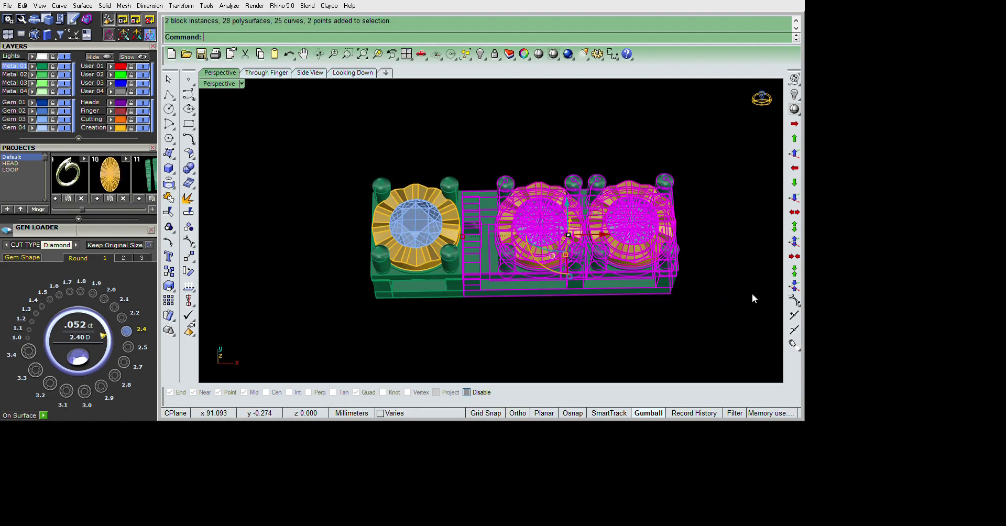
pyautogui.moveTo(629, 236); pyautogui.dragTo(737, 335)
pyautogui.moveTo(737, 336)
pyautogui.mouseDown(button='right')
pyautogui.moveTo(851, 269)
pyautogui.moveTo(664, 273)
pyautogui.moveTo(632, 309)
pyautogui.moveTo(640, 322)
pyautogui.moveTo(530, 229)
pyautogui.moveTo(651, 307)
pyautogui.moveTo(618, 283)
pyautogui.moveTo(546, 313)
pyautogui.moveTo(567, 257)
pyautogui.moveTo(590, 304)
pyautogui.moveTo(643, 260)
pyautogui.mouseUp(button='right')
pyautogui.hotkey('ctrl', 'z')
# - Select all the heads and base, then undo the last move of the parts
pyautogui.hotkey('ctrl', 'shift', 'h')
pyautogui.hotkey('ctrl', 'a')
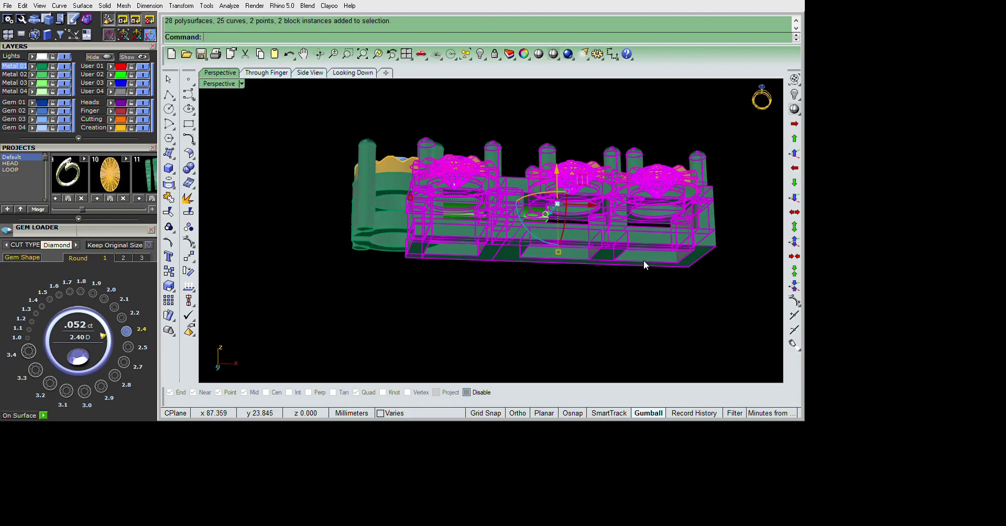
pyautogui.scroll(3, 510, 327)
pyautogui.scroll(3, 549, 300)
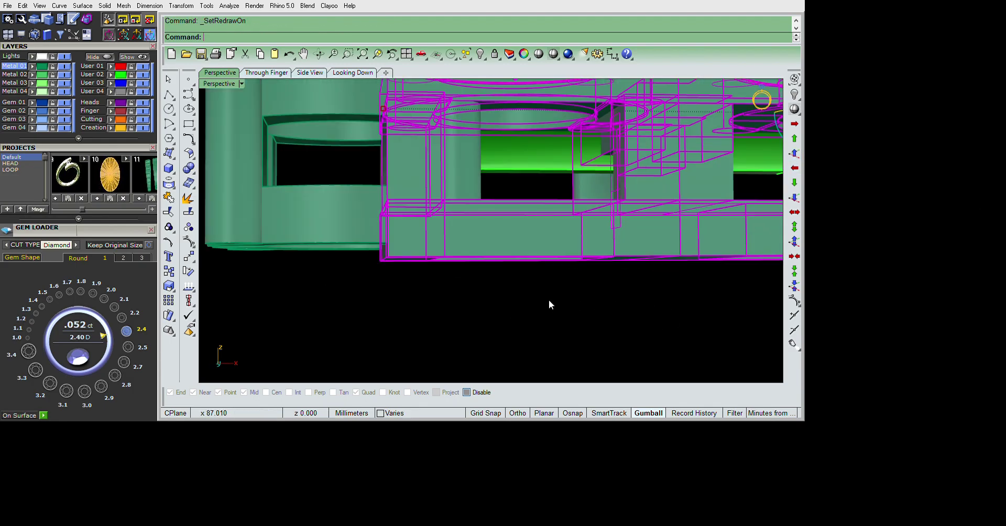
pyautogui.moveTo(546, 271); pyautogui.dragTo(545, 279, button='right')
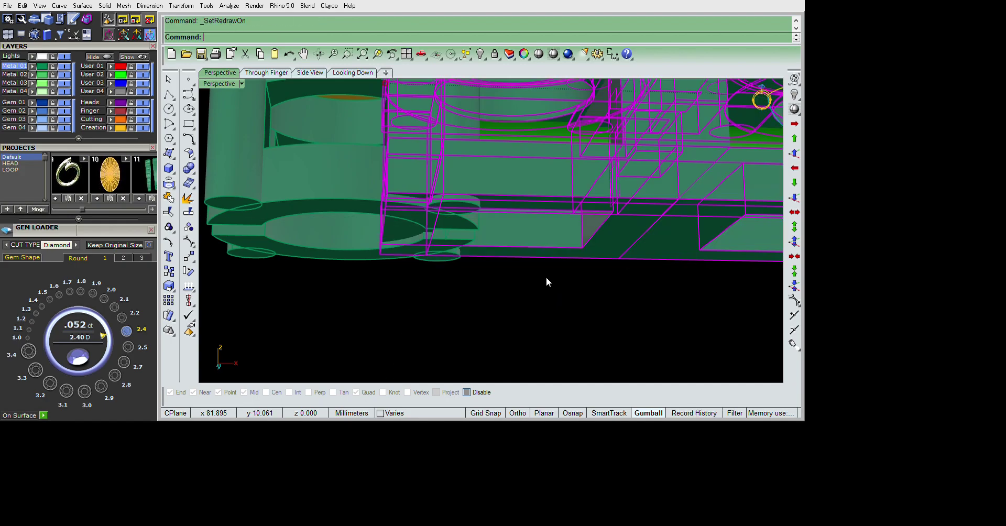
pyautogui.hotkey('ctrl', 'z')
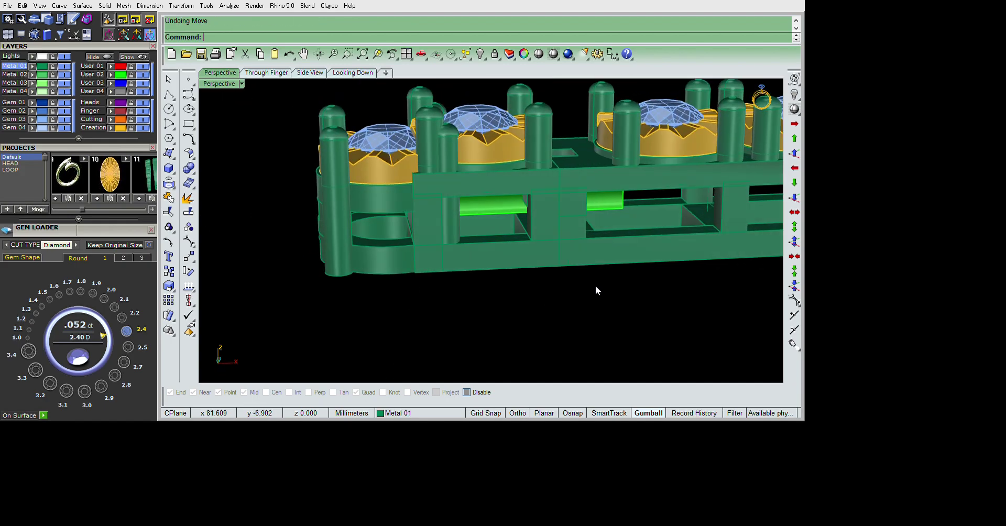
pyautogui.write('RG')
# - Hide the left head and its base parts
pyautogui.scroll(2, 570, 254)
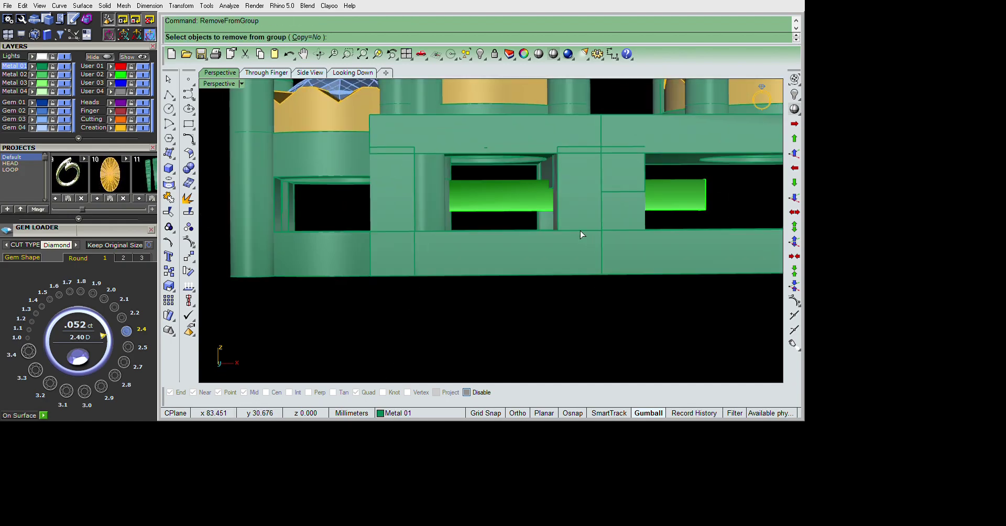
pyautogui.scroll(-3, 618, 249)
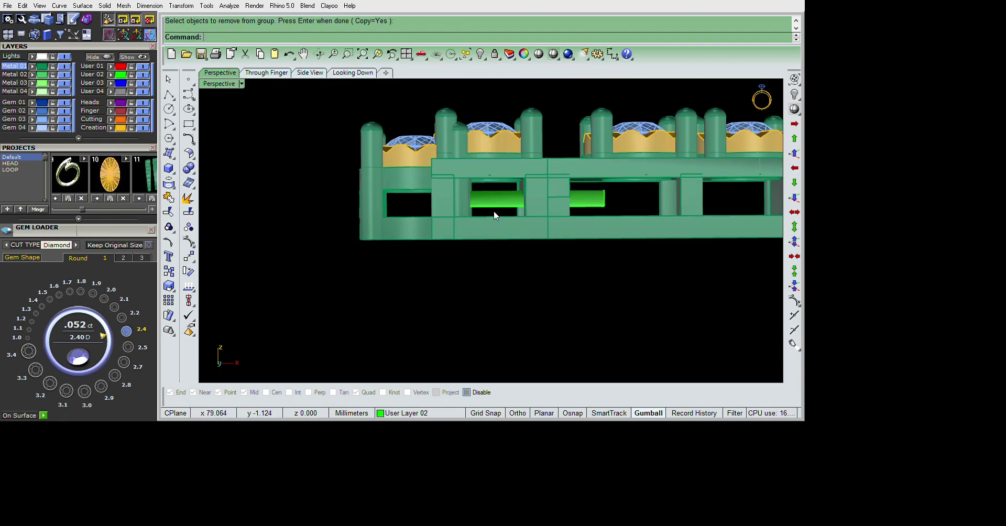
pyautogui.click(493, 211)
pyautogui.write('hide')
pyautogui.press('Return')
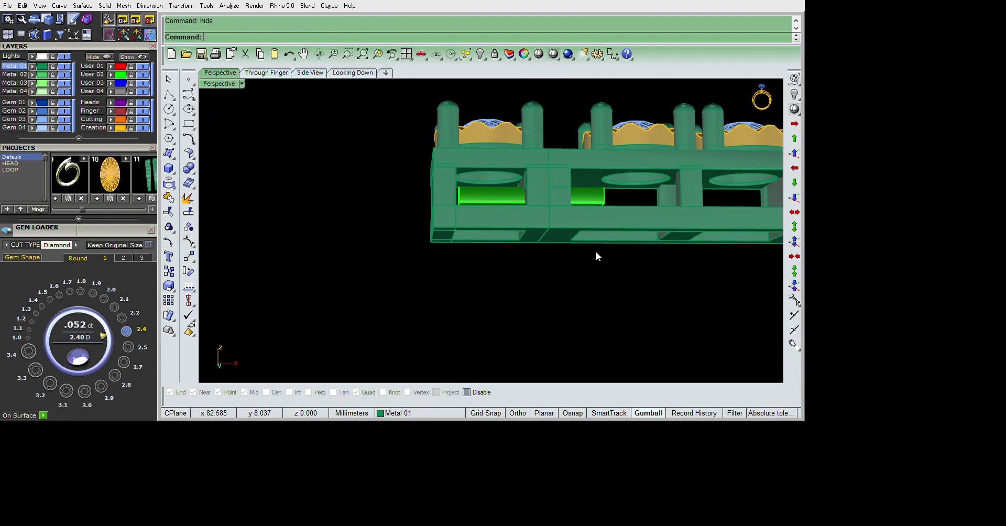
# - Copy the green rod, stacking a duplicate on the original
pyautogui.press('m')
pyautogui.press('Return')
pyautogui.moveTo(596, 251); pyautogui.dragTo(637, 309, button='right')
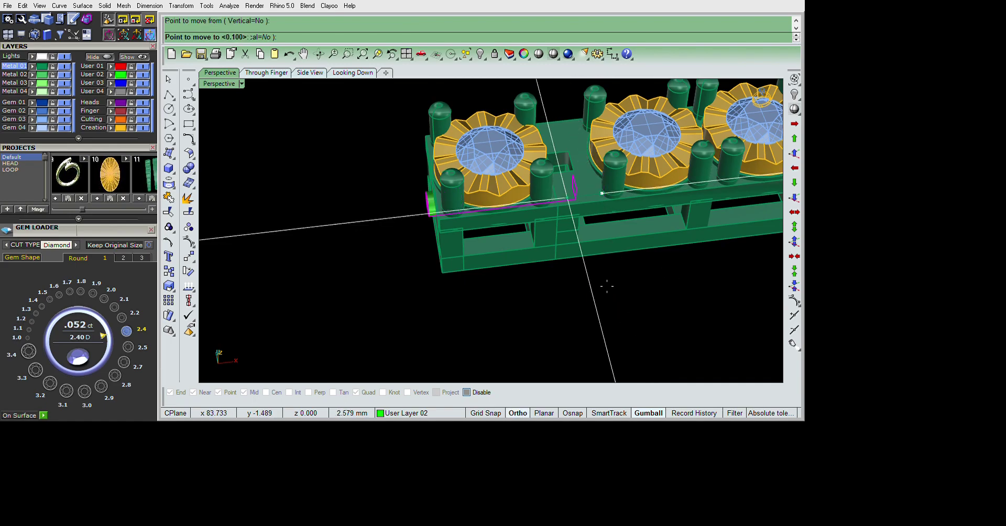
pyautogui.press('Escape')
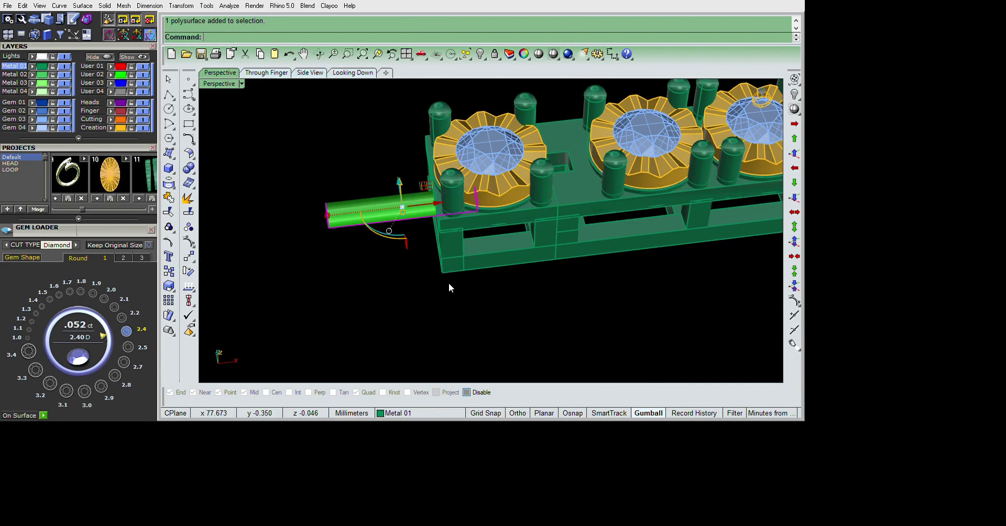
pyautogui.scroll(5, 524, 262)
pyautogui.write('copy')
pyautogui.press('Return')
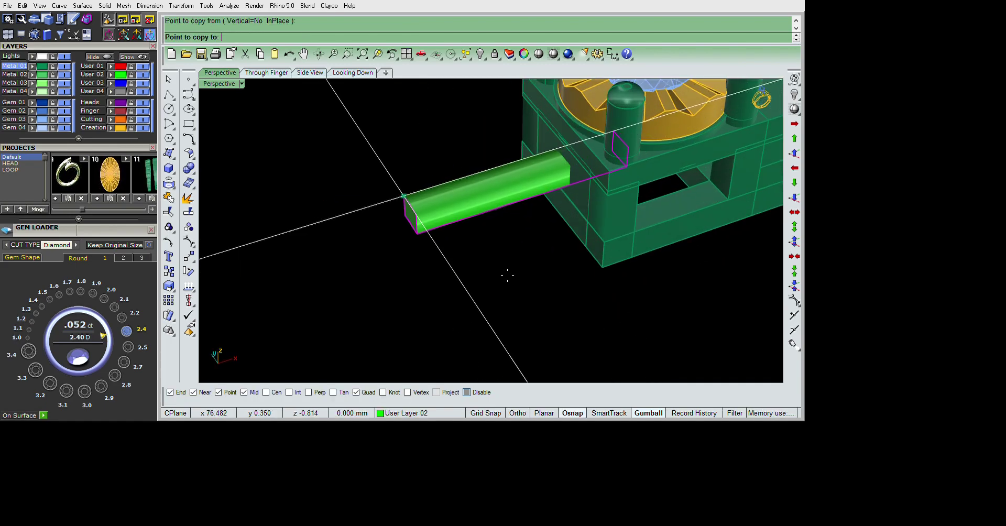
pyautogui.click(511, 299)
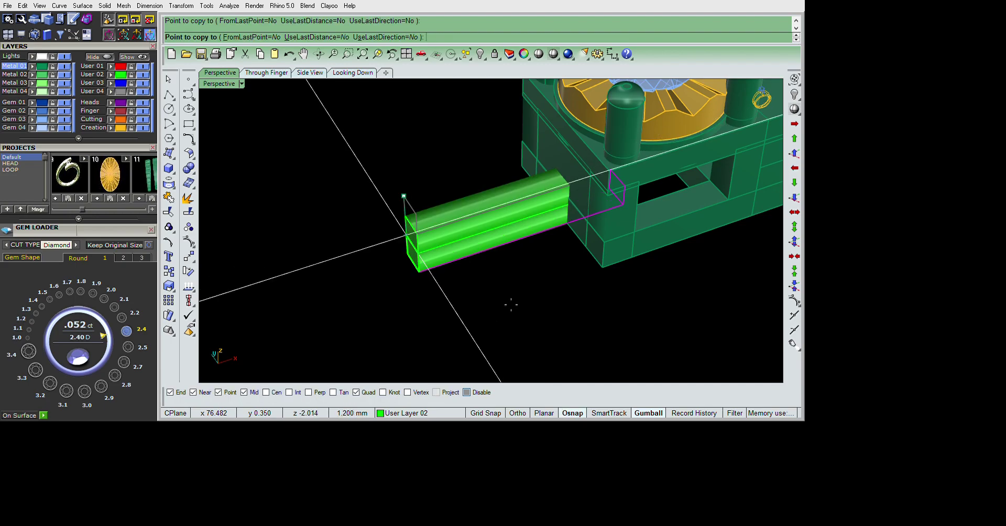
pyautogui.press('Return')
# - Place another copy of the green rod at the right end of the row
pyautogui.scroll(-5, 541, 189)
pyautogui.moveTo(634, 310); pyautogui.dragTo(504, 354, button='right')
pyautogui.press('Return')
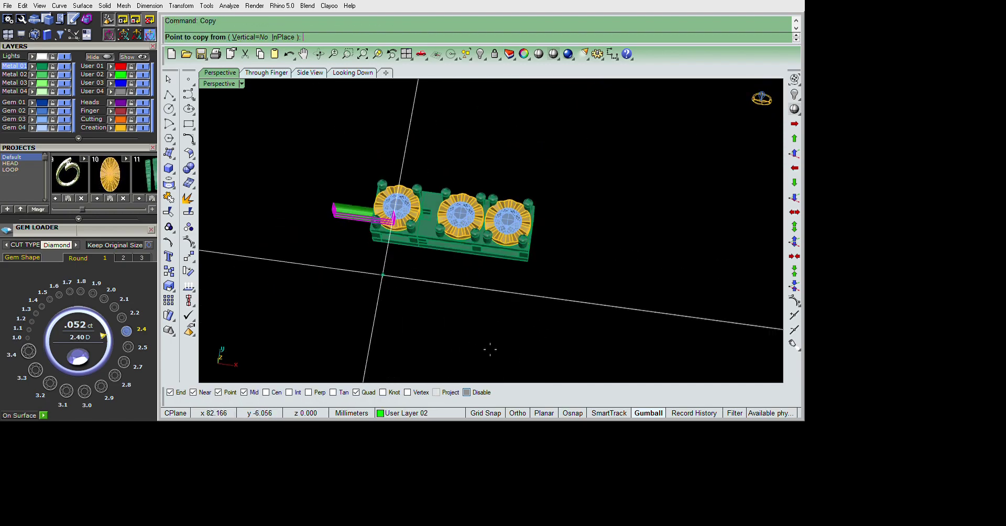
pyautogui.click(490, 349)
pyautogui.scroll(3, 730, 336)
pyautogui.scroll(2, 702, 329)
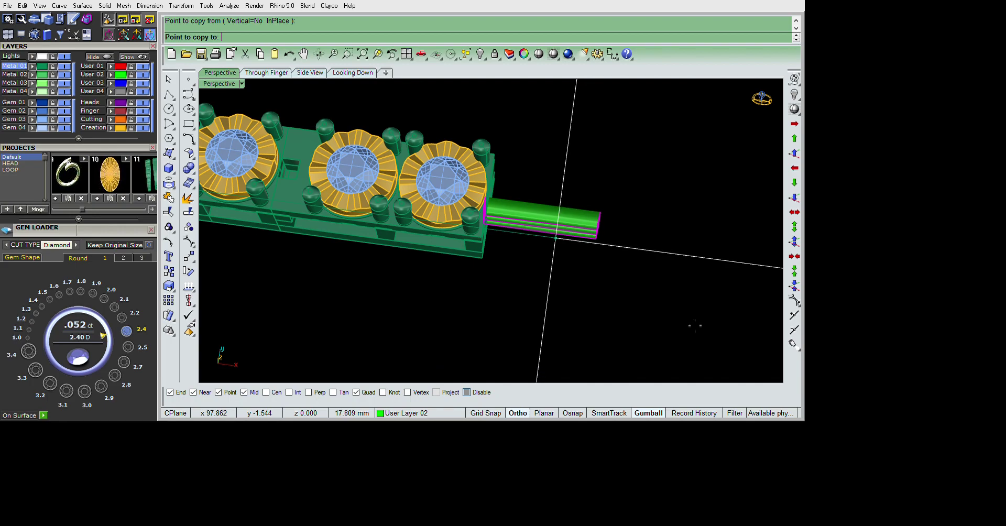
pyautogui.press('Return')
# - Slide the rod copy left into the link base and select the other parts
pyautogui.moveTo(696, 362); pyautogui.dragTo(677, 313, button='right')
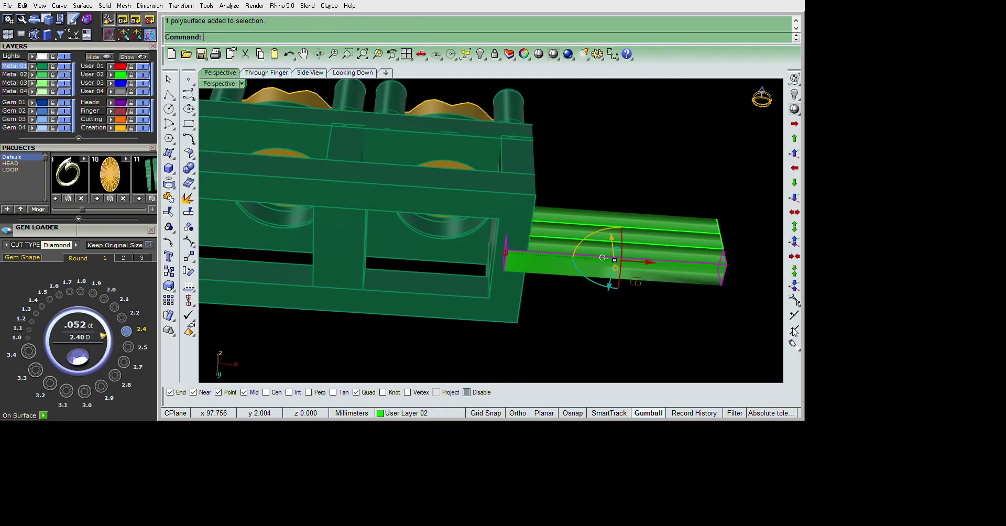
pyautogui.moveTo(649, 261); pyautogui.dragTo(615, 267)
pyautogui.hotkey('ctrl', 'i')
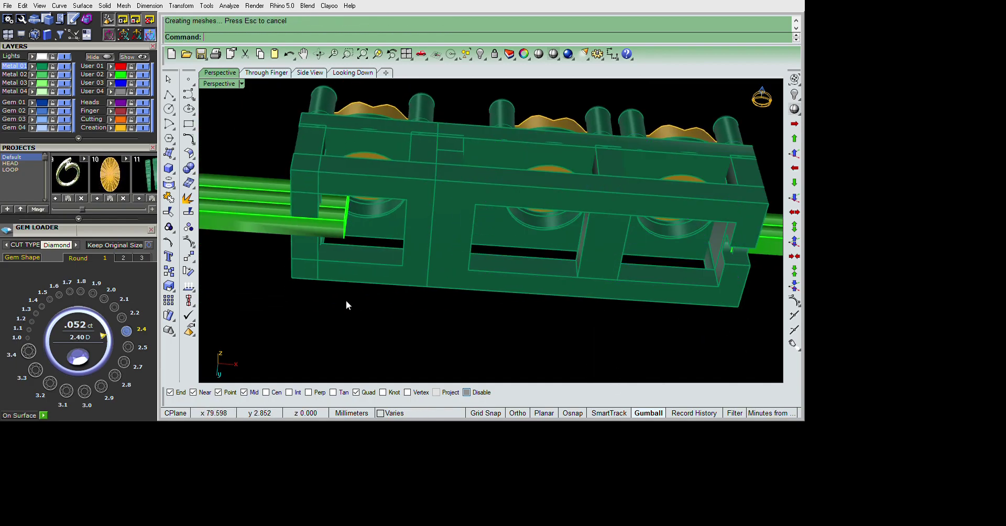
# - Show the hidden left head parts again for the subtraction
pyautogui.hotkey('ctrl', 'i')
pyautogui.moveTo(369, 289)
pyautogui.mouseDown(button='right')
pyautogui.moveTo(399, 330)
pyautogui.moveTo(447, 280)
pyautogui.mouseUp(button='right')
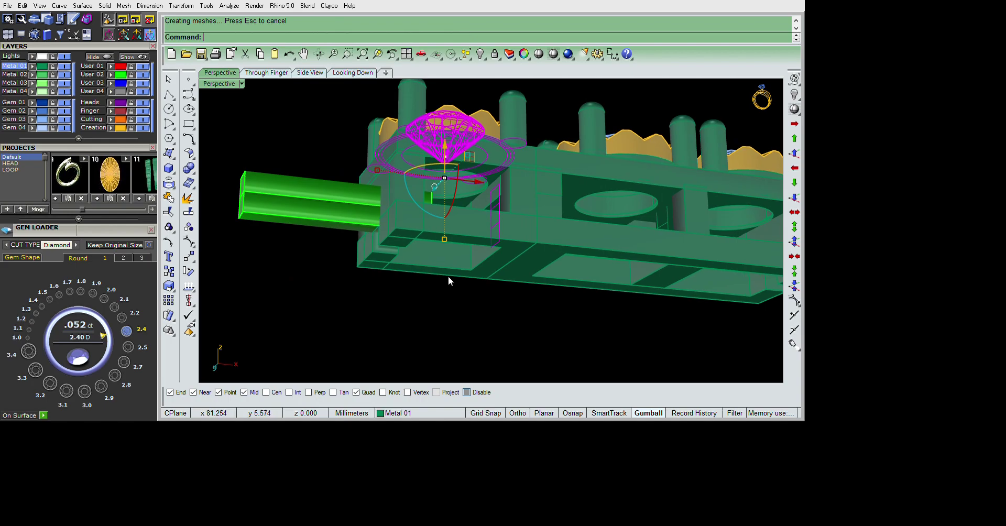
pyautogui.hotkey('ctrl', 'z')
pyautogui.write('b')
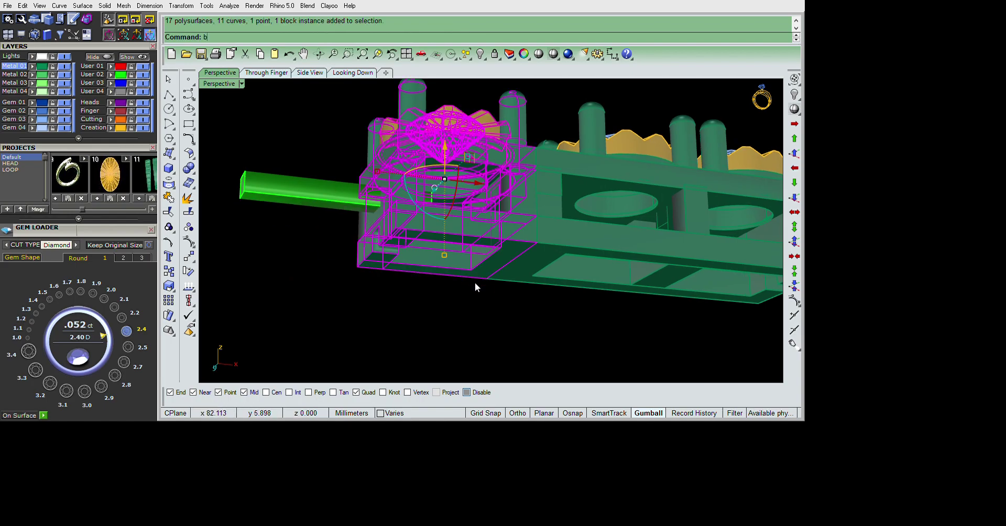
pyautogui.hotkey('ctrl', 'i')
pyautogui.press('Escape')
# - Attempt a BooleanDifference of the end link parts with the green bar
pyautogui.moveTo(459, 262)
pyautogui.mouseDown(button='right')
pyautogui.moveTo(477, 299)
pyautogui.moveTo(496, 294)
pyautogui.mouseUp(button='right')
pyautogui.hotkey('ctrl', 'z')
pyautogui.hotkey('ctrl', 'i')
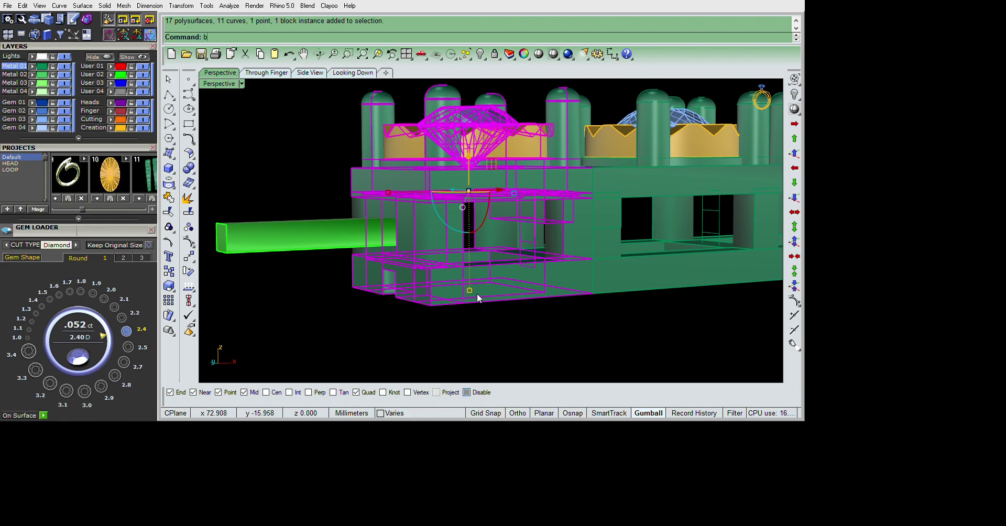
pyautogui.press('Return')
pyautogui.press('Escape')
pyautogui.moveTo(470, 290); pyautogui.dragTo(560, 319, button='right')
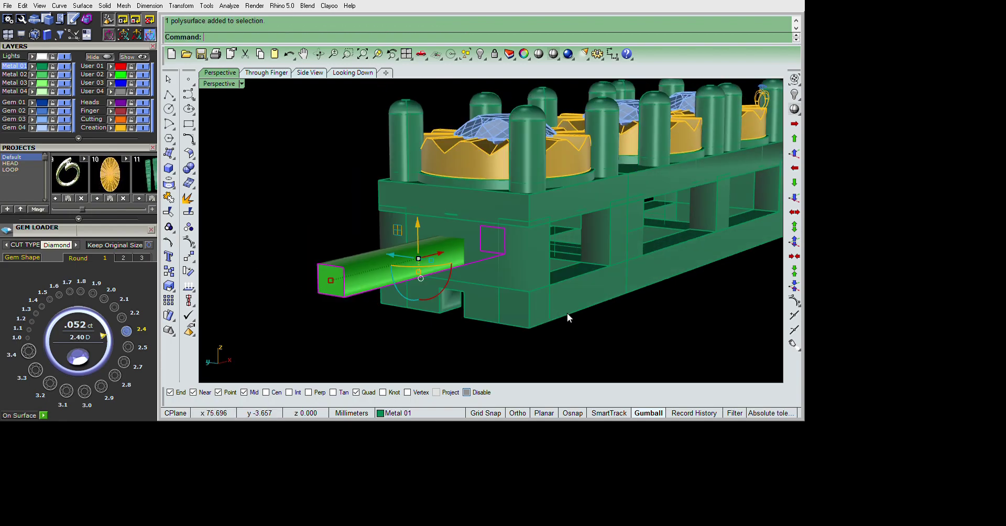
pyautogui.hotkey('ctrl', 'i')
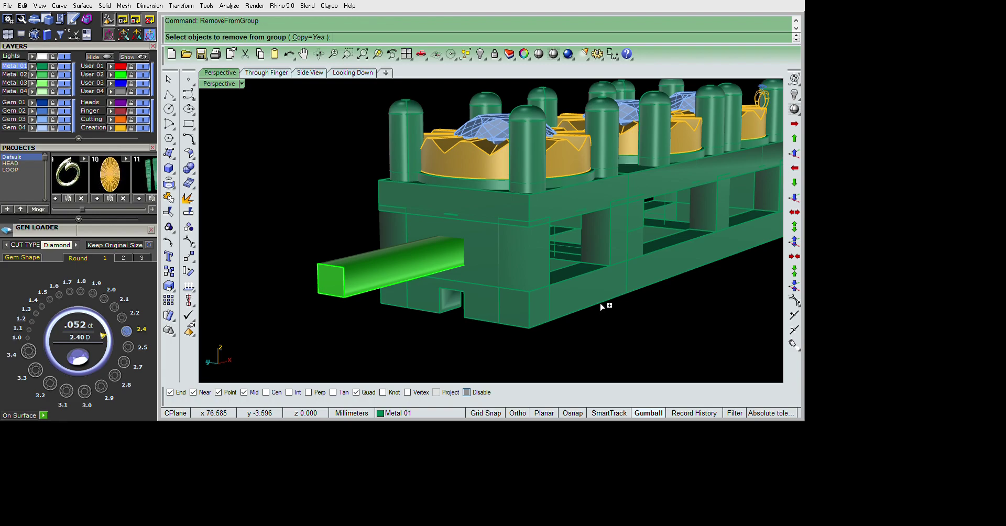
pyautogui.press('Return')
pyautogui.press('Return')
pyautogui.press('Return')
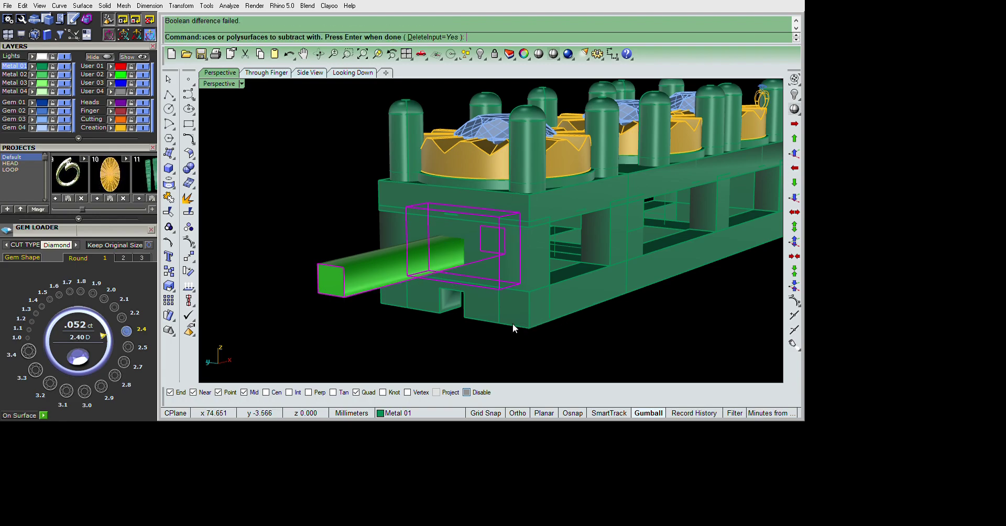
pyautogui.press('Escape')
# - Remove the green bar at the end, leaving its square profile curve
pyautogui.moveTo(513, 321)
pyautogui.mouseDown(button='right')
pyautogui.moveTo(496, 347)
pyautogui.moveTo(495, 293)
pyautogui.mouseUp(button='right')
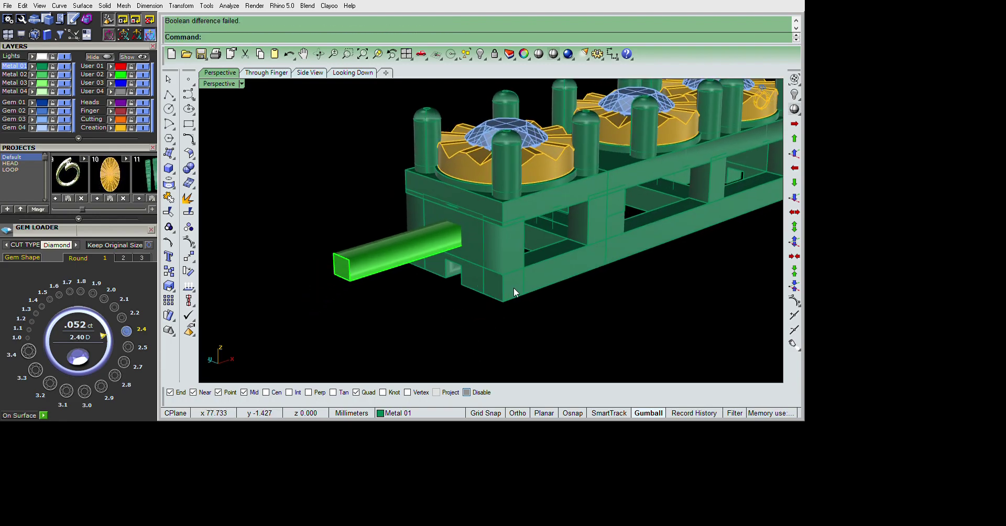
pyautogui.moveTo(281, 232); pyautogui.dragTo(348, 314)
pyautogui.scroll(2, 430, 329)
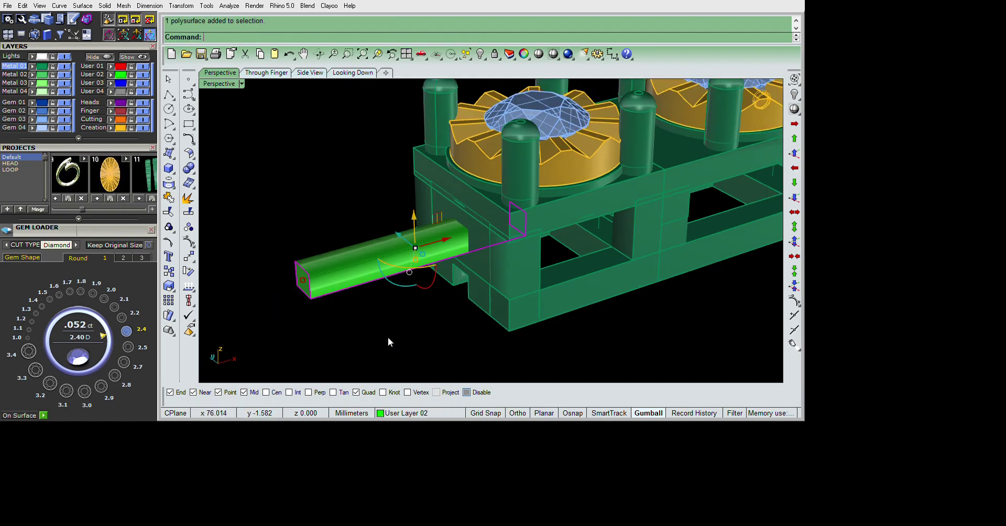
pyautogui.hotkey('ctrl', 'z')
pyautogui.moveTo(381, 339)
pyautogui.keyDown('shift'); pyautogui.mouseDown(button='right')
pyautogui.moveTo(486, 285)
pyautogui.moveTo(439, 325)
pyautogui.mouseUp(button='right'); pyautogui.keyUp('shift')
# - Extrude the square profile curve back into a bar through the end link
pyautogui.write('e')
pyautogui.press('Return')
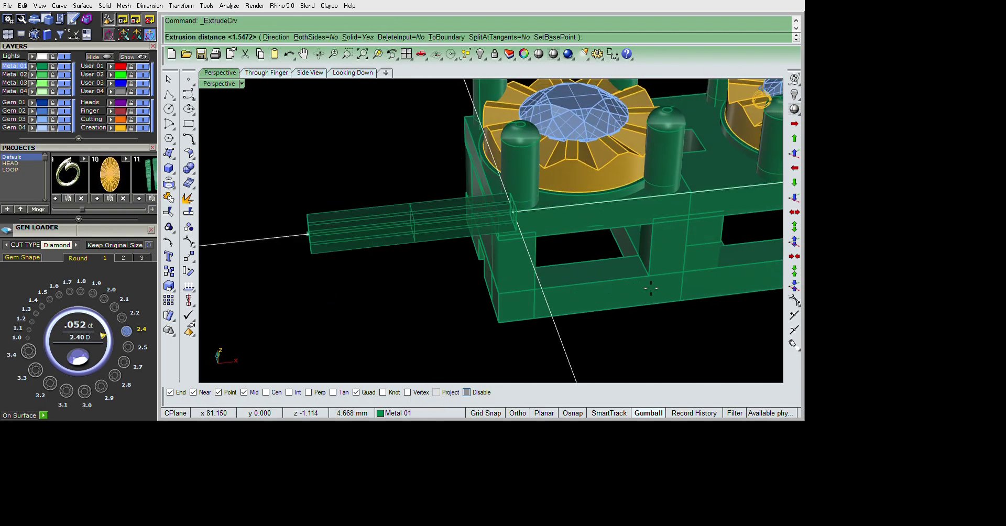
pyautogui.press('Return')
pyautogui.moveTo(677, 288); pyautogui.dragTo(668, 271, button='right')
# - Delete the leftover object and subtract the box from the end link
pyautogui.press('Delete')
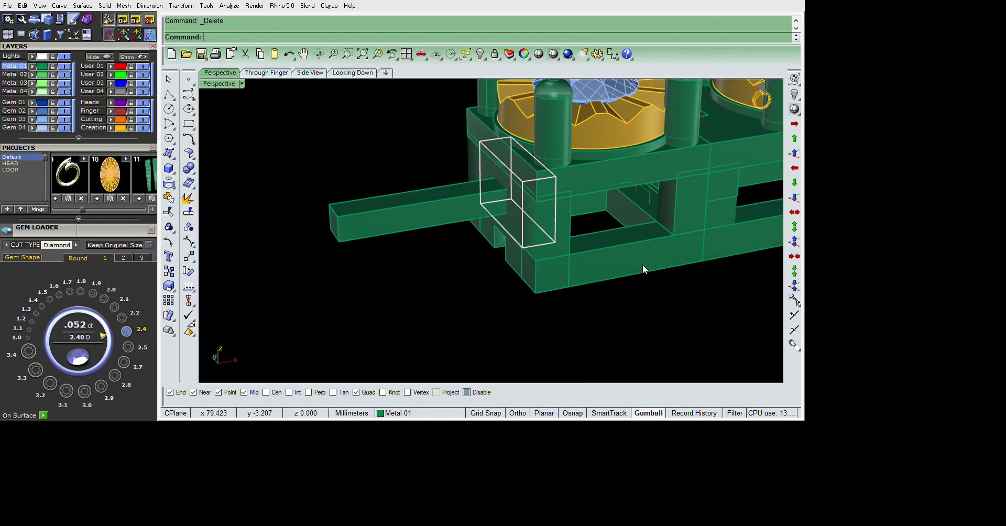
pyautogui.click(637, 262)
pyautogui.press('Return')
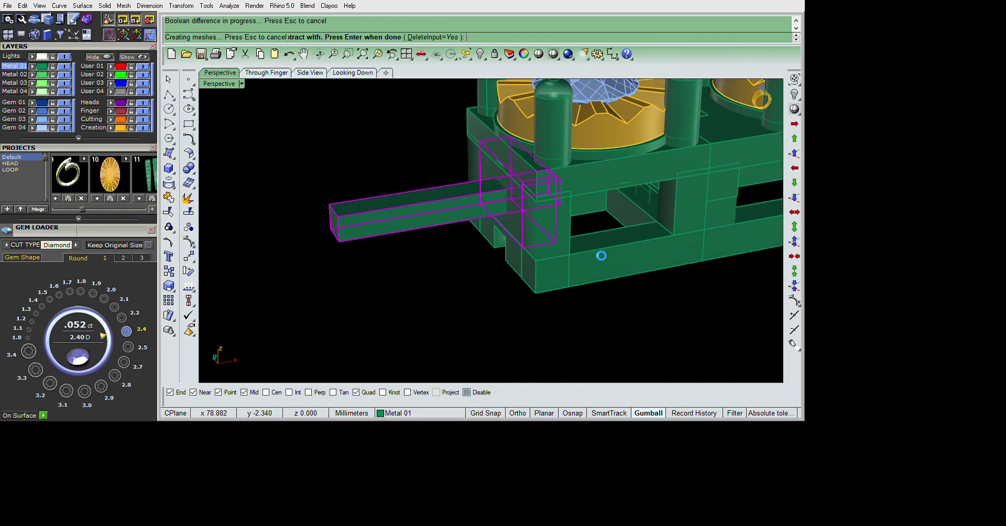
pyautogui.moveTo(610, 252); pyautogui.dragTo(665, 232, button='right')
pyautogui.click(664, 231)
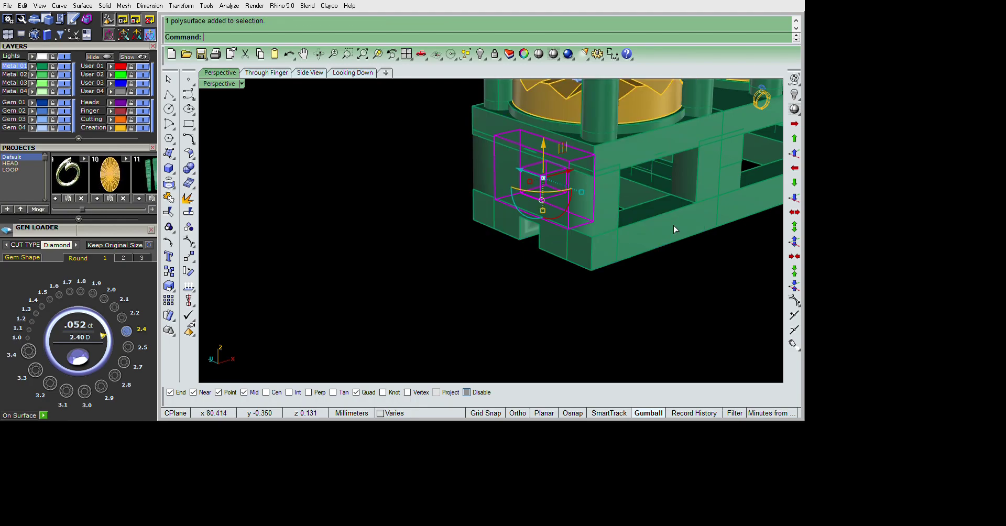
# - Undo the boolean cut on the bar
pyautogui.scroll(3, 672, 224)
pyautogui.moveTo(664, 231); pyautogui.dragTo(493, 191, button='right')
pyautogui.press('Escape')
pyautogui.hotkey('ctrl', 'a')
pyautogui.press('Escape')
pyautogui.scroll(-3, 493, 191)
pyautogui.hotkey('ctrl', 'z')
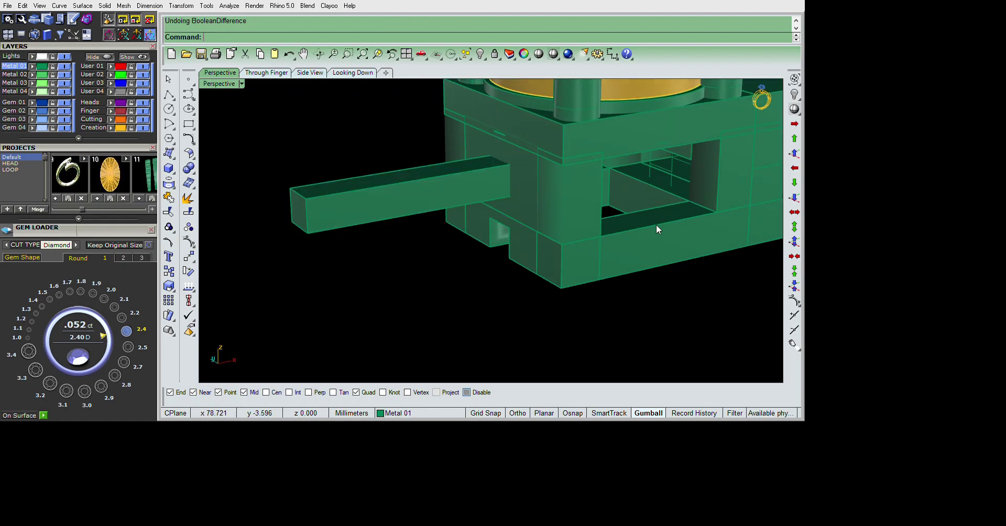
# - Take the cutter box out of its group with RemoveFromGroup and delete it
pyautogui.write('RemoveFromGroup')
pyautogui.press('Return')
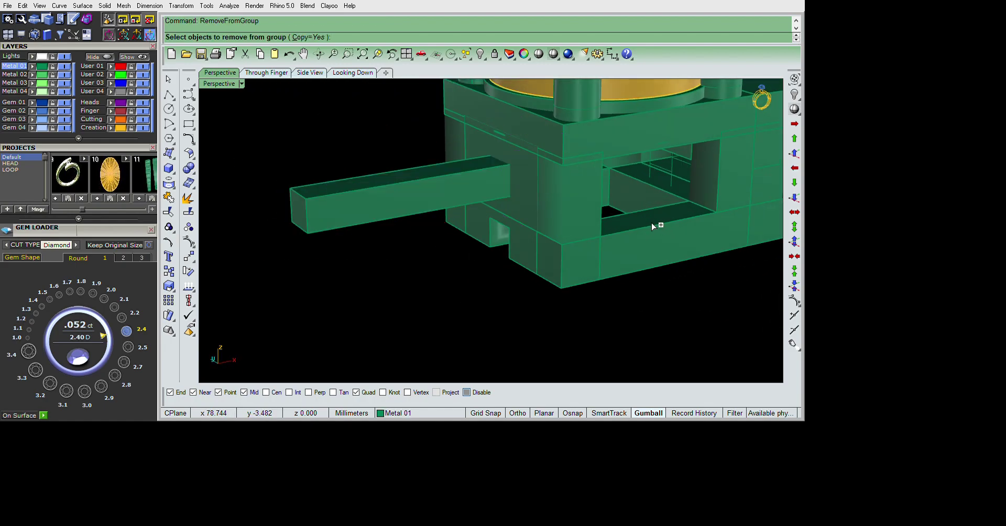
pyautogui.press('Return')
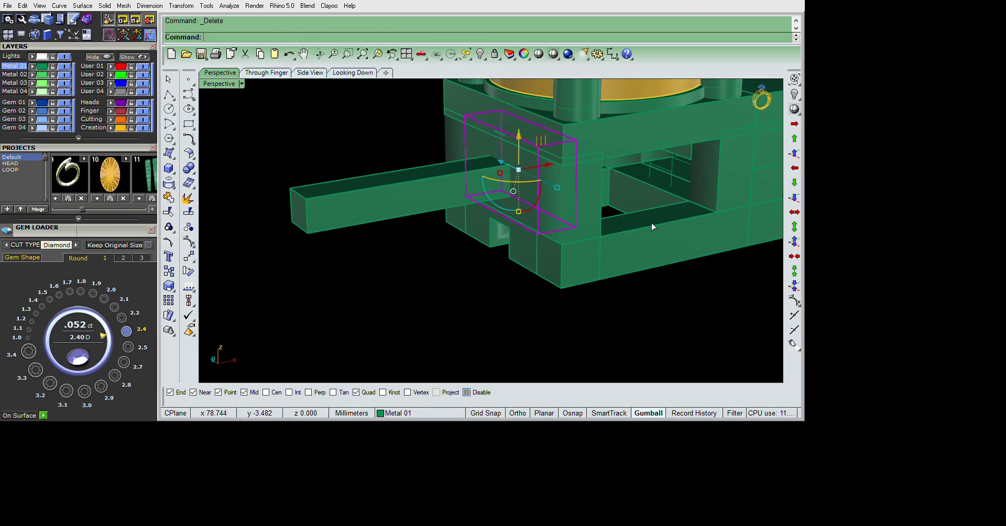
pyautogui.write('b')
pyautogui.press('Delete')
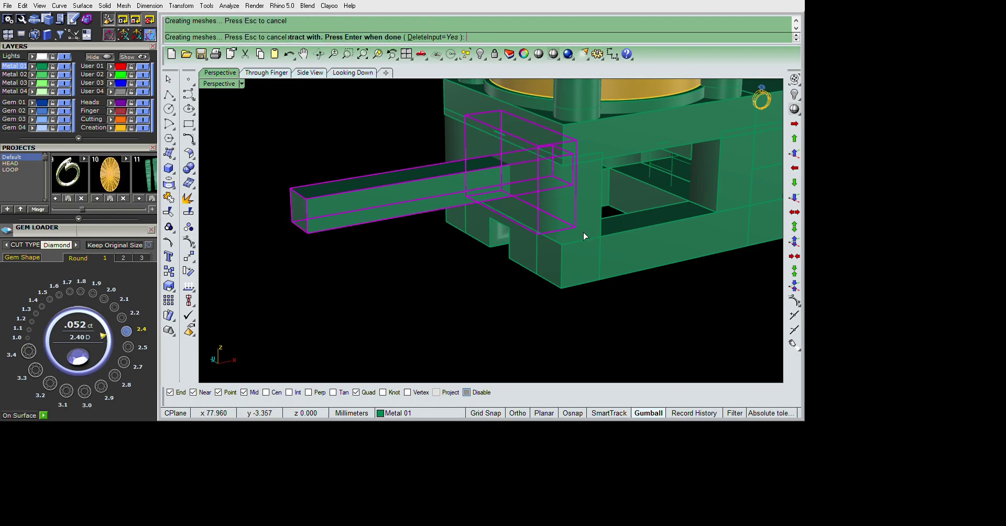
pyautogui.scroll(3, 617, 204)
pyautogui.moveTo(617, 205)
pyautogui.mouseDown(button='right')
pyautogui.moveTo(546, 133)
pyautogui.moveTo(533, 281)
pyautogui.moveTo(661, 321)
pyautogui.mouseUp(button='right')
pyautogui.scroll(-3, 560, 229)
pyautogui.moveTo(560, 229)
pyautogui.mouseDown(button='right')
pyautogui.moveTo(613, 267)
pyautogui.moveTo(770, 305)
pyautogui.moveTo(727, 261)
pyautogui.moveTo(674, 254)
pyautogui.moveTo(721, 307)
pyautogui.mouseUp(button='right')
pyautogui.scroll(3, 770, 305)
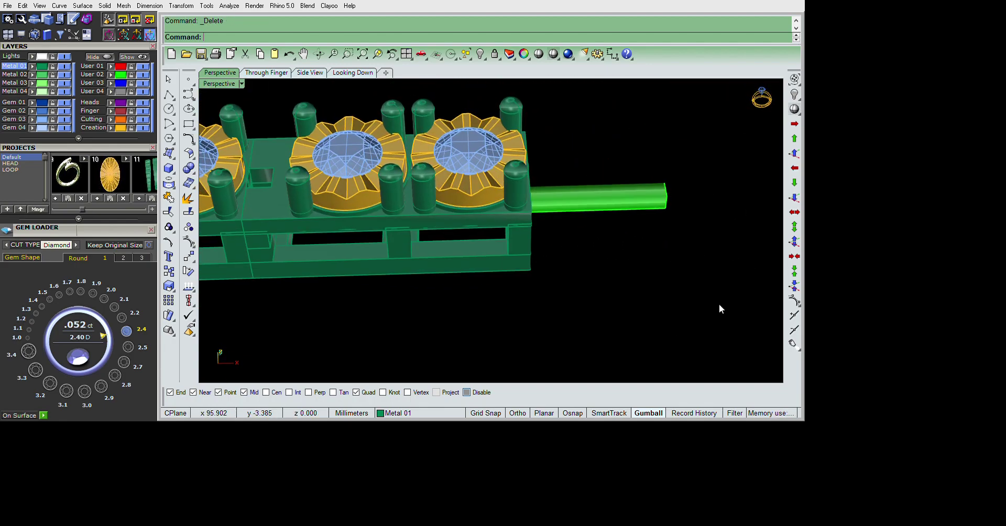
# - Window-select the single left setting and group its parts
pyautogui.scroll(-3, 720, 308)
pyautogui.moveTo(591, 214); pyautogui.dragTo(545, 127)
pyautogui.moveTo(671, 273)
pyautogui.keyDown('shift'); pyautogui.mouseDown(button='right')
pyautogui.moveTo(605, 259)
pyautogui.moveTo(596, 346)
pyautogui.mouseUp(button='right'); pyautogui.keyUp('shift')
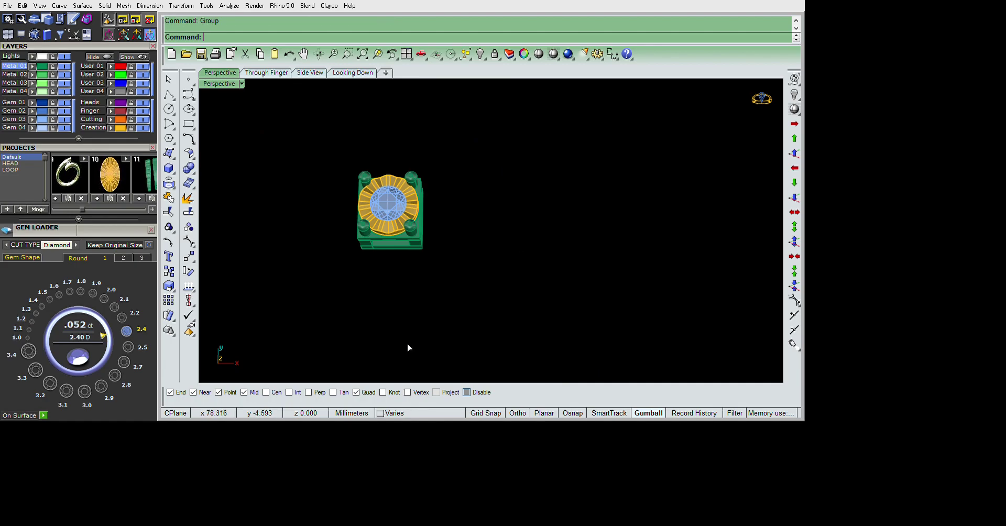
pyautogui.moveTo(404, 278); pyautogui.dragTo(321, 166)
pyautogui.hotkey('ctrl', 'g')
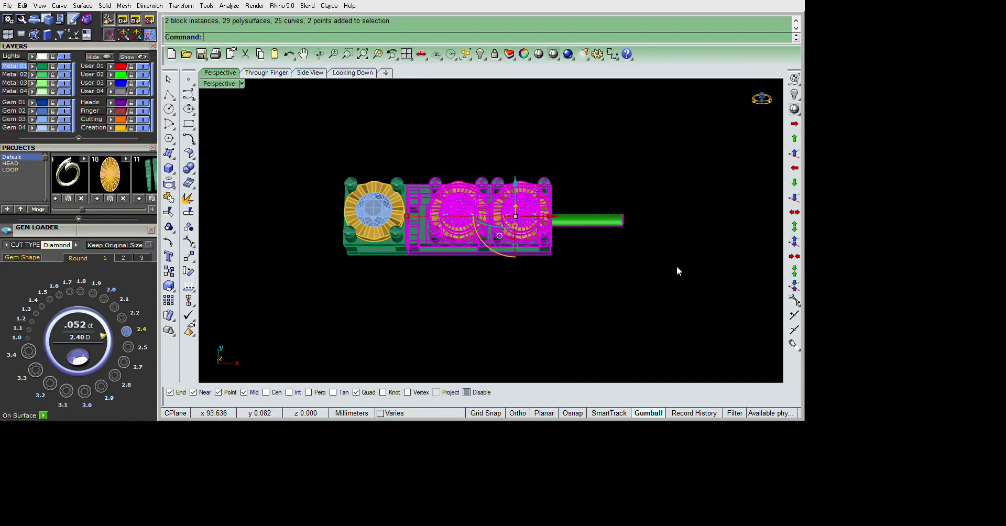
# - Test-move the two-stone section to the right, then undo the move
pyautogui.moveTo(634, 210); pyautogui.dragTo(718, 257)
pyautogui.moveTo(718, 258)
pyautogui.mouseDown(button='right')
pyautogui.moveTo(660, 289)
pyautogui.moveTo(601, 257)
pyautogui.moveTo(673, 65)
pyautogui.moveTo(690, 286)
pyautogui.moveTo(668, 312)
pyautogui.moveTo(782, 242)
pyautogui.moveTo(827, 232)
pyautogui.moveTo(849, 252)
pyautogui.moveTo(589, 257)
pyautogui.moveTo(735, 298)
pyautogui.moveTo(577, 251)
pyautogui.moveTo(568, 295)
pyautogui.moveTo(739, 310)
pyautogui.moveTo(737, 339)
pyautogui.moveTo(666, 355)
pyautogui.mouseUp(button='right')
pyautogui.hotkey('ctrl', 'z')
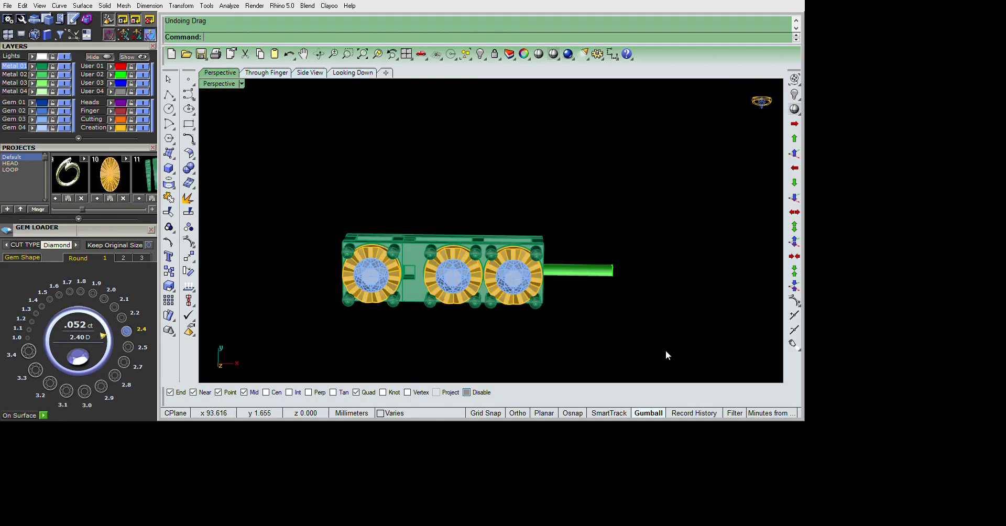
pyautogui.keyDown('shift'); pyautogui.moveTo(567, 318); pyautogui.dragTo(591, 282, button='right'); pyautogui.keyUp('shift')
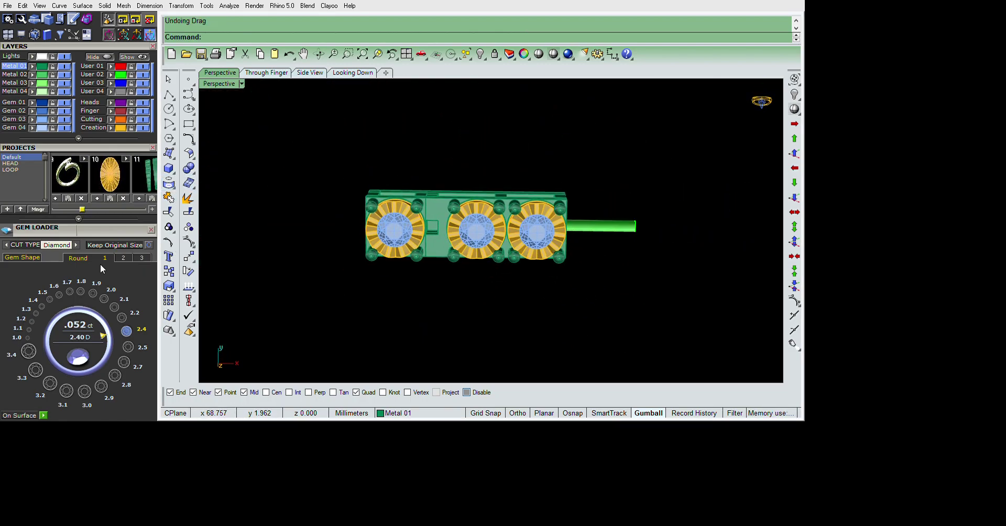
pyautogui.scroll(3, 99, 263)
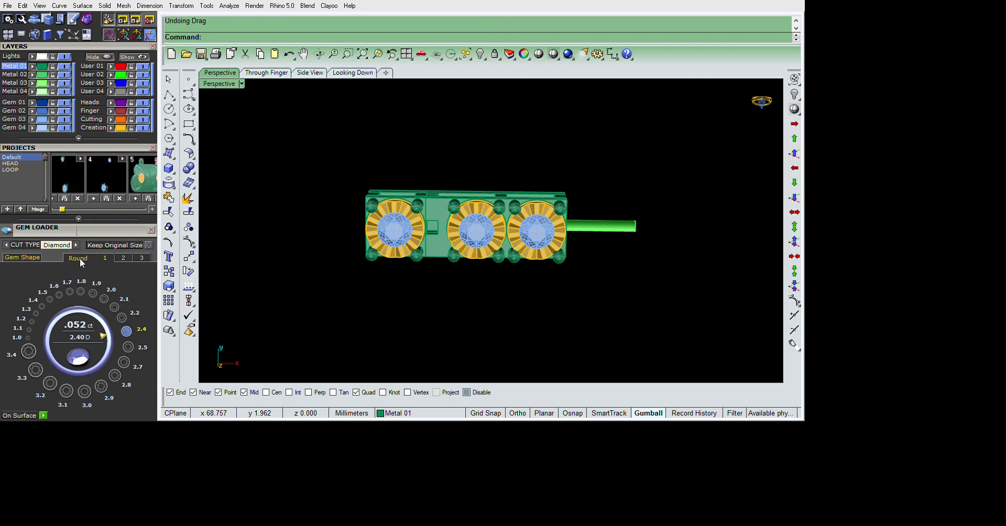
pyautogui.scroll(-2, 79, 259)
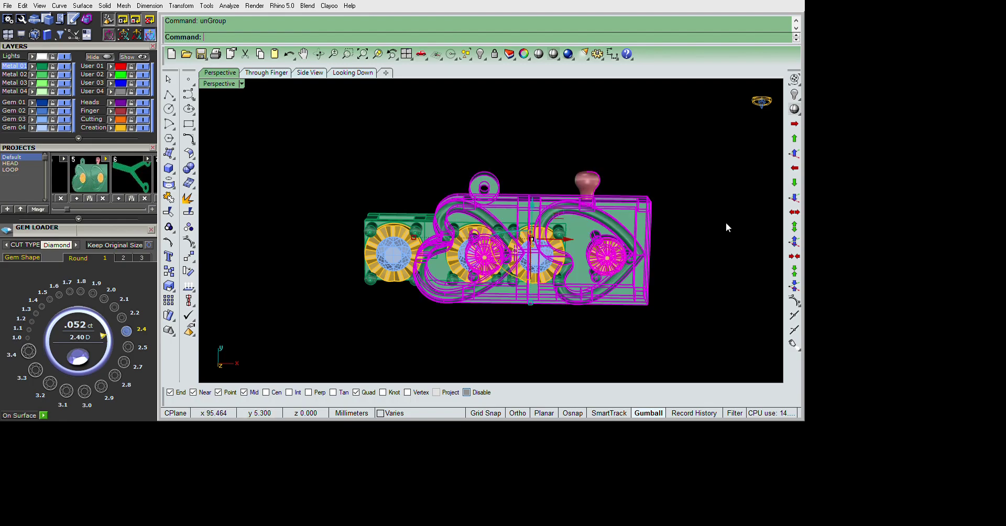
# - Delete the heart pendant and move the pink bail down onto the top of the frame
pyautogui.press('Delete')
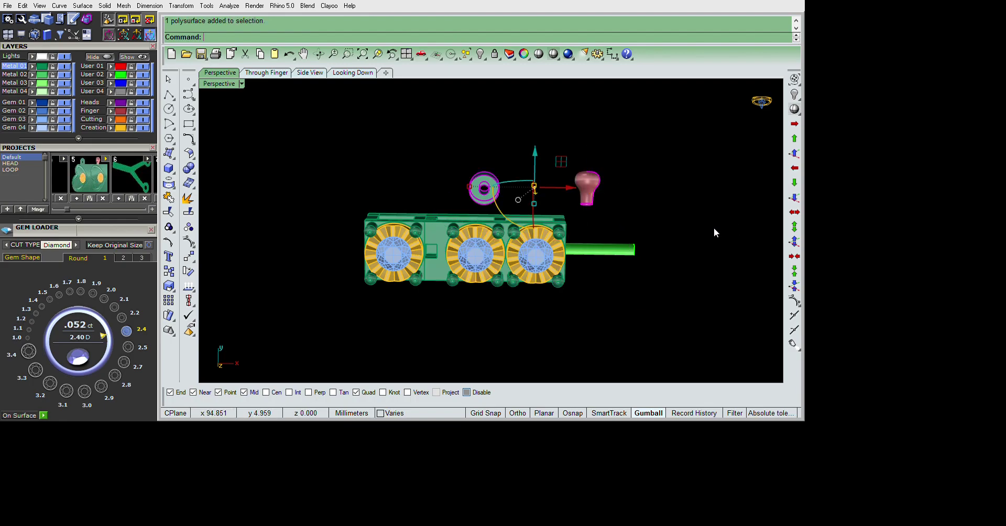
pyautogui.scroll(2, 682, 227)
pyautogui.click(592, 166)
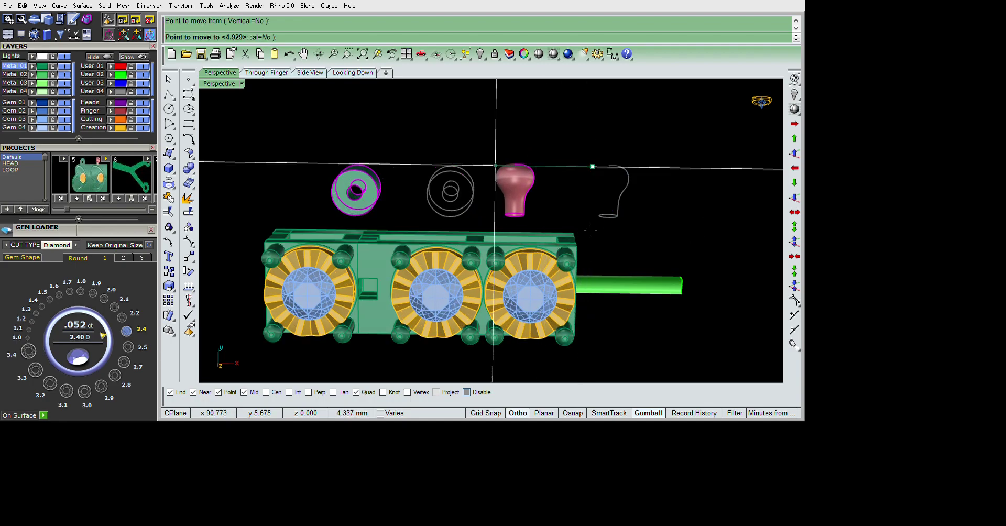
pyautogui.press('F8')
pyautogui.press('Escape')
pyautogui.press('Return')
pyautogui.scroll(2, 613, 224)
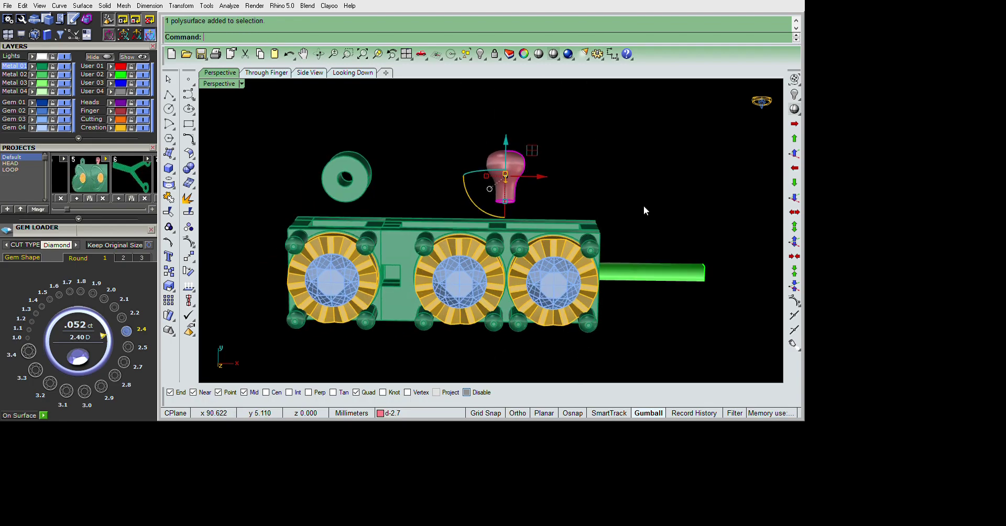
pyautogui.click(550, 137)
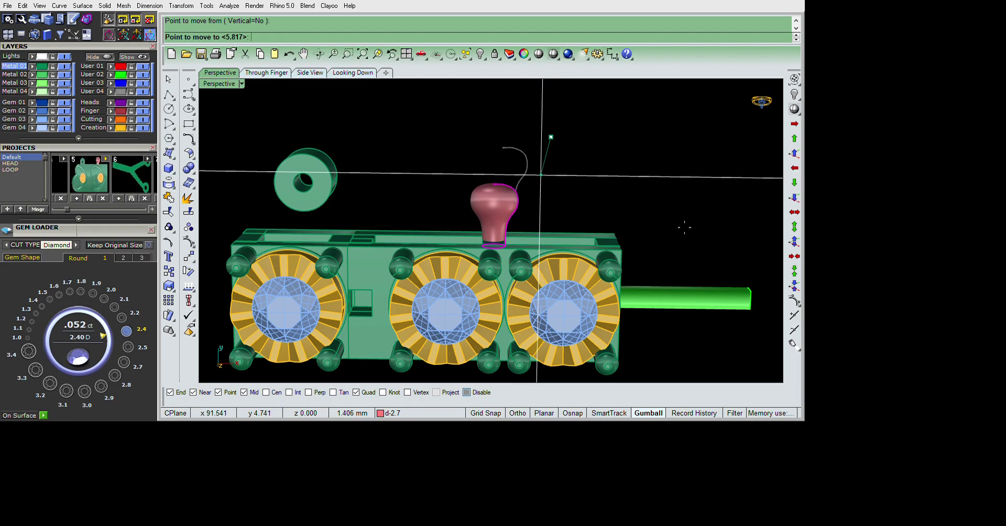
pyautogui.click(422, 236)
# - Drag the ring and pink sphere down into the side of the setting frame with the gumball
pyautogui.keyDown('shift'); pyautogui.moveTo(414, 208); pyautogui.dragTo(506, 194, button='right'); pyautogui.keyUp('shift')
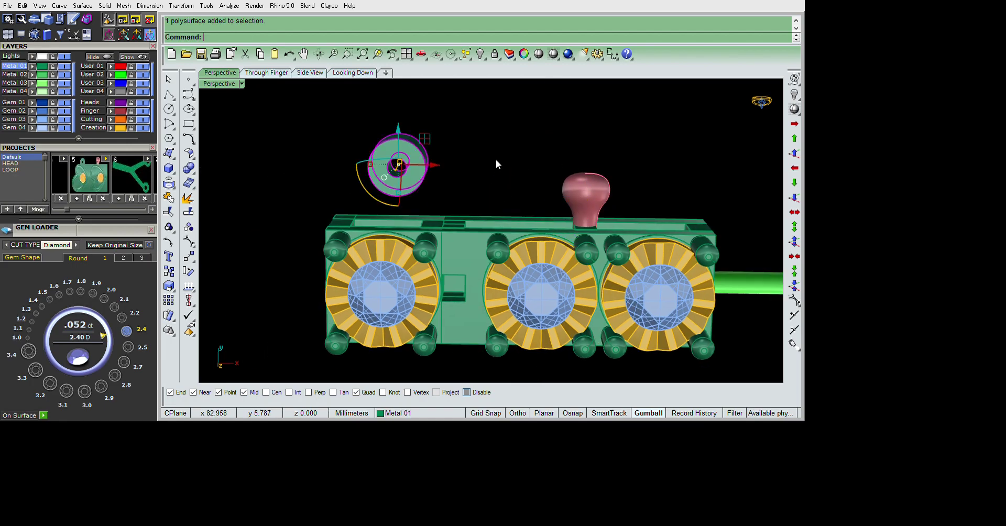
pyautogui.moveTo(398, 131); pyautogui.dragTo(398, 164)
pyautogui.moveTo(494, 228)
pyautogui.mouseDown(button='right')
pyautogui.moveTo(547, 185)
pyautogui.moveTo(593, 235)
pyautogui.moveTo(575, 234)
pyautogui.moveTo(626, 251)
pyautogui.mouseUp(button='right')
pyautogui.moveTo(504, 244); pyautogui.dragTo(417, 252, button='right')
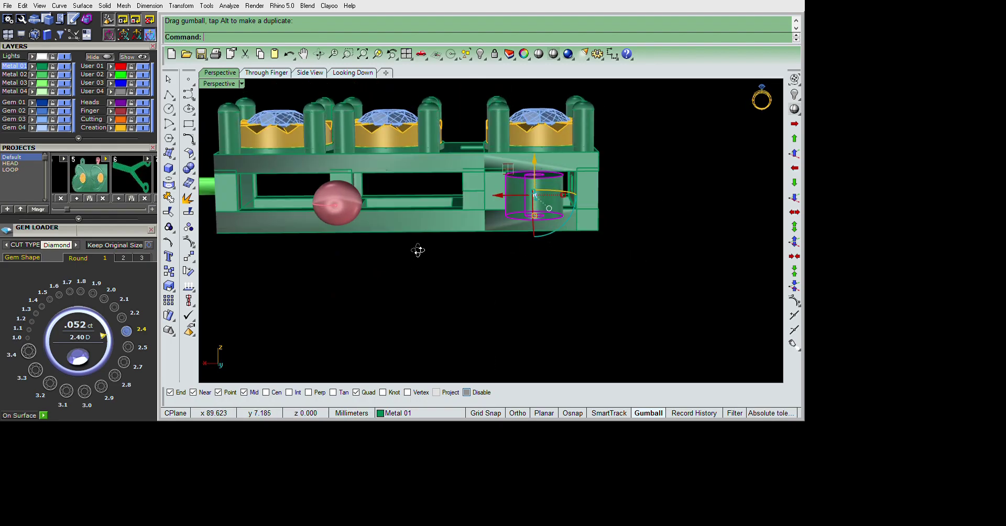
pyautogui.click(337, 202)
pyautogui.moveTo(423, 279); pyautogui.dragTo(423, 212)
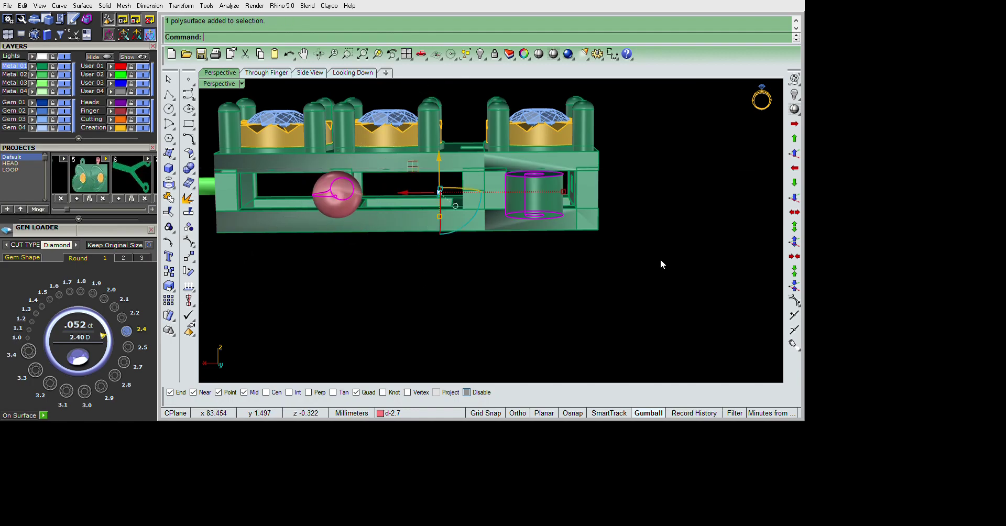
pyautogui.moveTo(660, 264)
pyautogui.mouseDown(button='right')
pyautogui.moveTo(510, 291)
pyautogui.moveTo(610, 348)
pyautogui.moveTo(533, 349)
pyautogui.mouseUp(button='right')
# - Mirror the pink bail and ring across the piece's centre line onto the opposite side
pyautogui.write('mirror')
pyautogui.press('Return')
pyautogui.write('0')
pyautogui.press('Return')
pyautogui.click(582, 345)
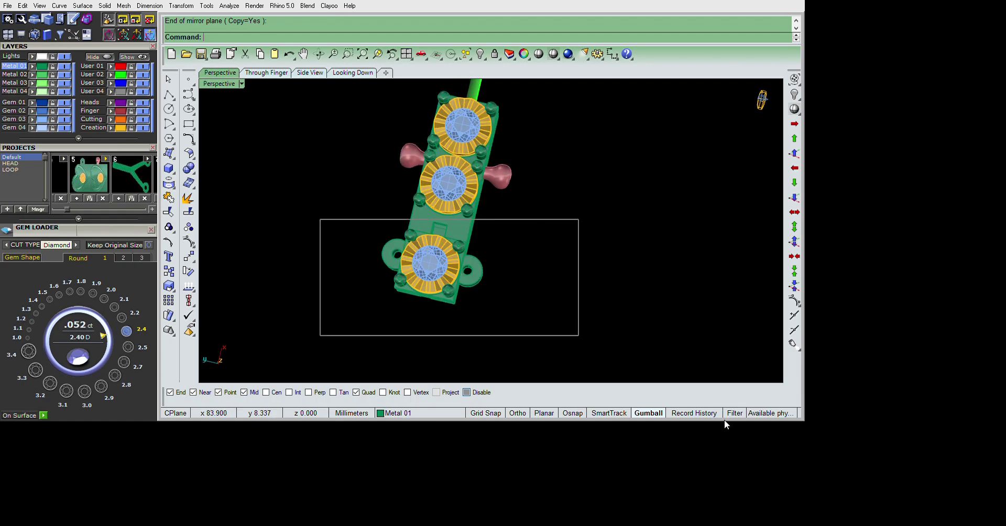
# - Window-select the end section, group it with Ctrl+G, and confirm it selects as one
pyautogui.moveTo(578, 336); pyautogui.dragTo(583, 370)
pyautogui.moveTo(583, 370); pyautogui.dragTo(588, 356, button='right')
pyautogui.hotkey('ctrl', 'g')
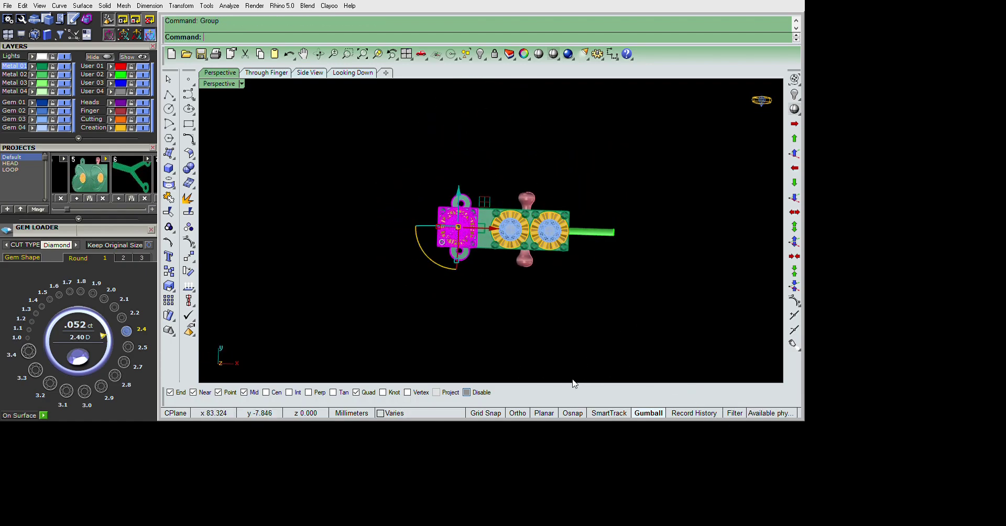
pyautogui.click(715, 248)
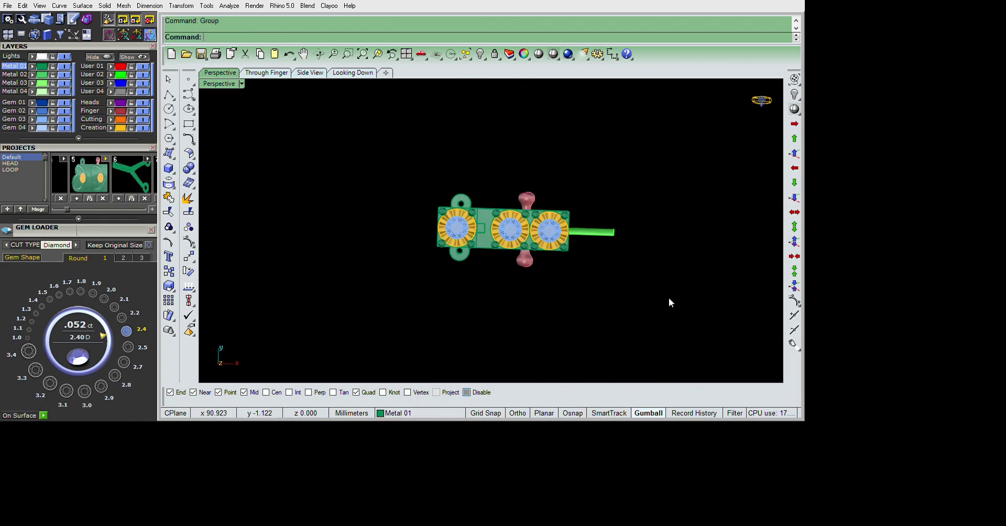
pyautogui.moveTo(668, 298)
pyautogui.mouseDown(button='right')
pyautogui.moveTo(604, 201)
pyautogui.moveTo(591, 298)
pyautogui.mouseUp(button='right')
pyautogui.hotkey('ctrl', 'a')
pyautogui.click(651, 287)
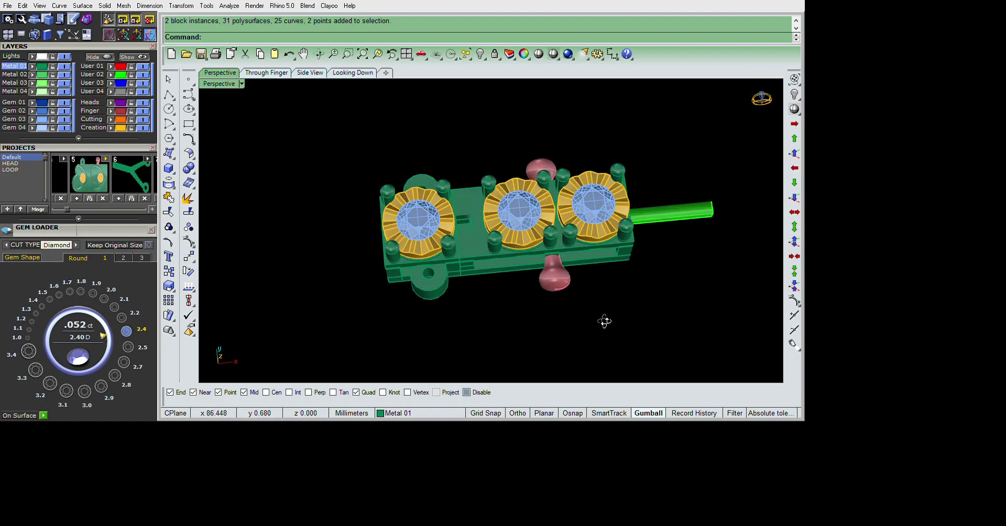
# - Zoom and orbit to inspect the grouped end section from a tilted side view
pyautogui.scroll(-5, 595, 292)
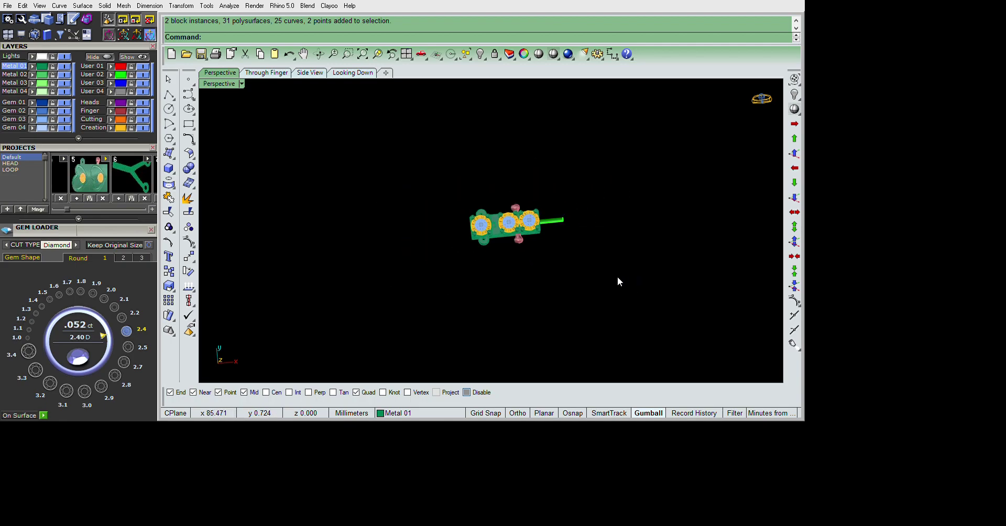
pyautogui.scroll(4, 617, 281)
pyautogui.moveTo(617, 281)
pyautogui.mouseDown(button='right')
pyautogui.moveTo(606, 193)
pyautogui.moveTo(634, 302)
pyautogui.mouseUp(button='right')
pyautogui.scroll(4, 607, 193)
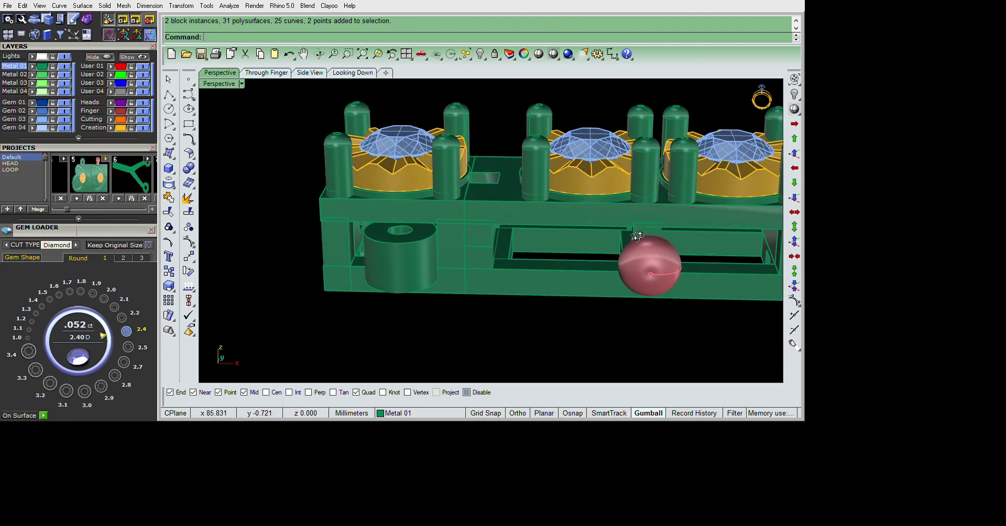
pyautogui.scroll(-3, 634, 303)
pyautogui.moveTo(624, 351)
pyautogui.mouseDown(button='right')
pyautogui.moveTo(634, 406)
pyautogui.moveTo(596, 276)
pyautogui.moveTo(626, 265)
pyautogui.moveTo(662, 319)
pyautogui.mouseUp(button='right')
# - Show the hidden chain of stone-set links again with Show Selected
pyautogui.click(627, 265)
pyautogui.press('Escape')
pyautogui.scroll(-3, 673, 253)
pyautogui.hotkey('ctrl', 'shift', 'h')
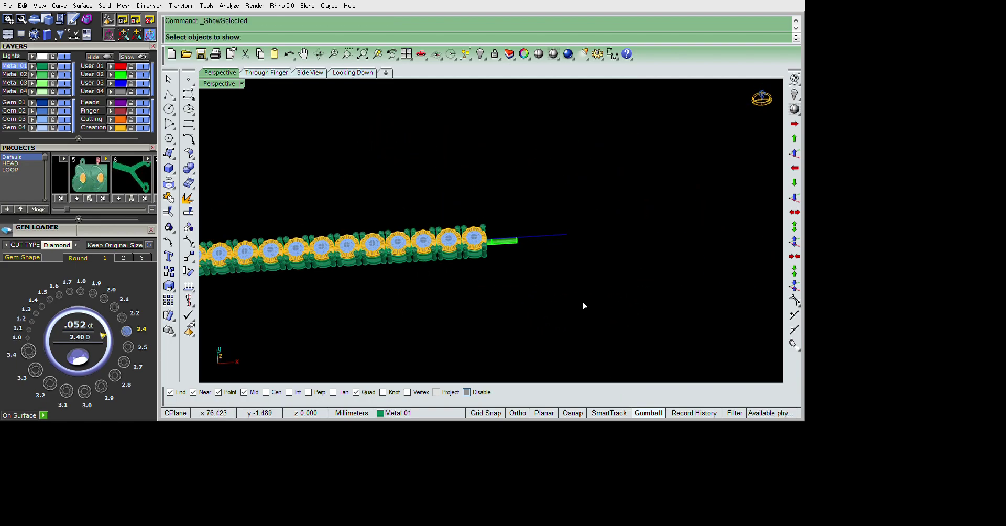
pyautogui.moveTo(584, 304)
pyautogui.mouseDown(button='right')
pyautogui.moveTo(684, 283)
pyautogui.moveTo(643, 312)
pyautogui.moveTo(585, 299)
pyautogui.moveTo(717, 232)
pyautogui.mouseUp(button='right')
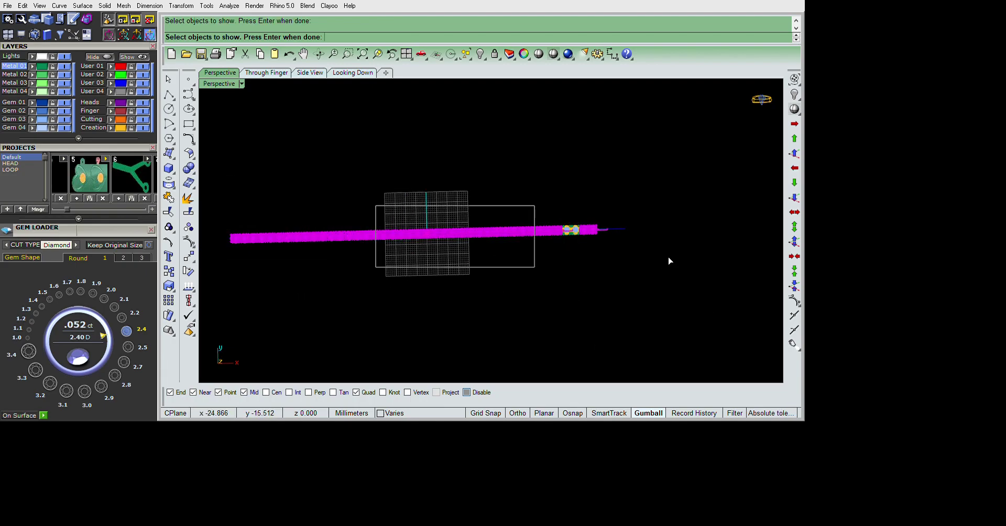
pyautogui.scroll(5, 674, 290)
pyautogui.scroll(3, 656, 285)
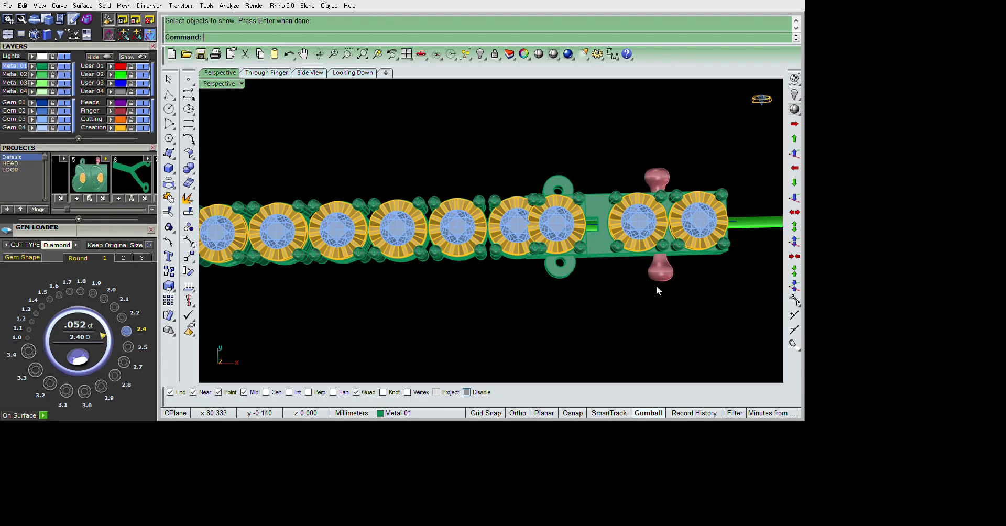
pyautogui.press('Return')
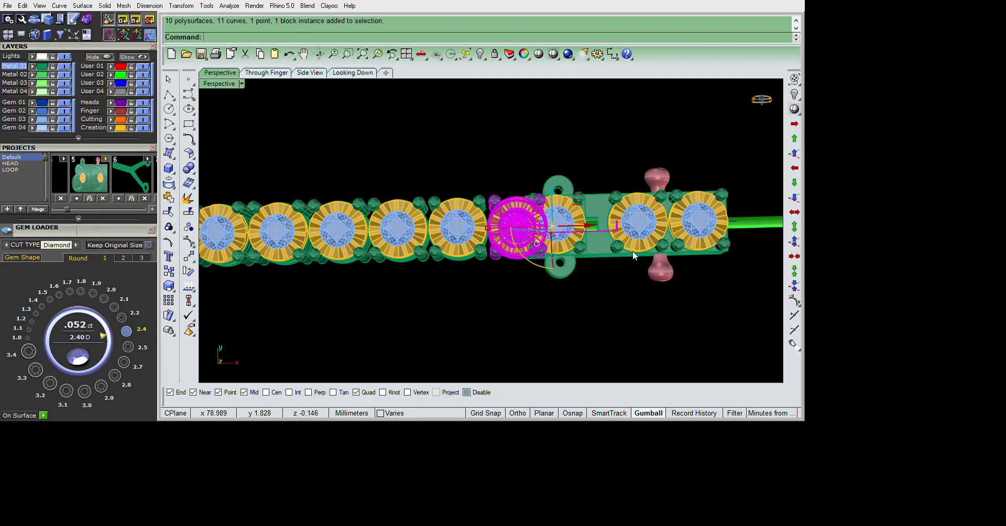
# - Move the clasp-and-plate end piece left so it sits against the last diamond setting
pyautogui.click(633, 250)
pyautogui.scroll(2, 702, 291)
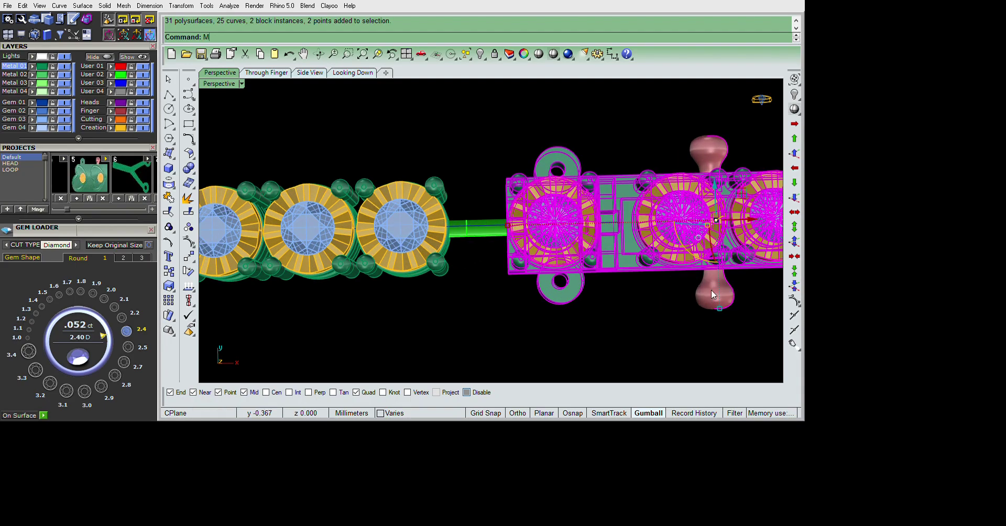
pyautogui.write('move')
pyautogui.press('Return')
pyautogui.click(733, 288)
pyautogui.click(680, 279)
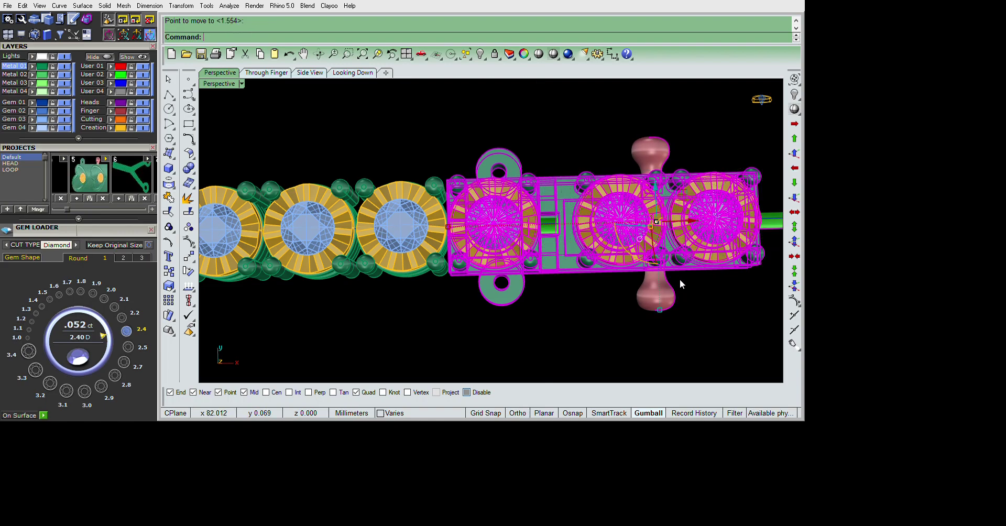
pyautogui.scroll(-2, 680, 278)
pyautogui.press('Escape')
pyautogui.click(676, 253)
pyautogui.scroll(-2, 676, 253)
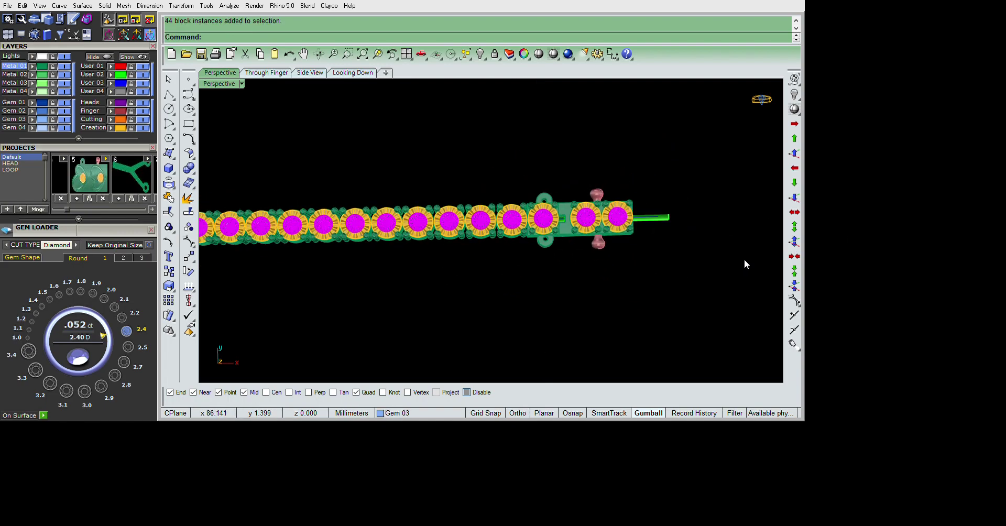
# - Measure the spacing between the chain's settings with an aligned Dim
pyautogui.write('dim')
pyautogui.press('Return')
pyautogui.scroll(3, 624, 210)
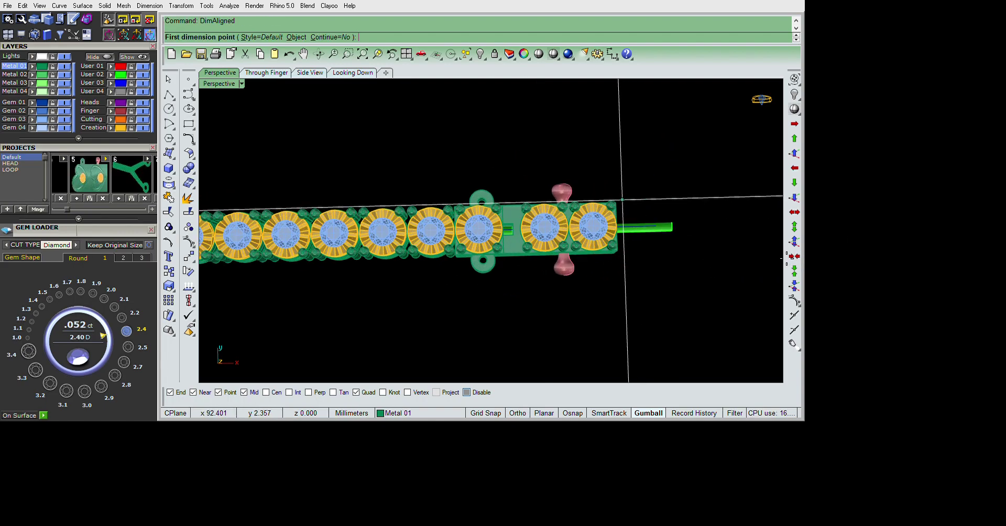
pyautogui.click(614, 203)
pyautogui.scroll(-2, 750, 284)
pyautogui.scroll(-1, 681, 283)
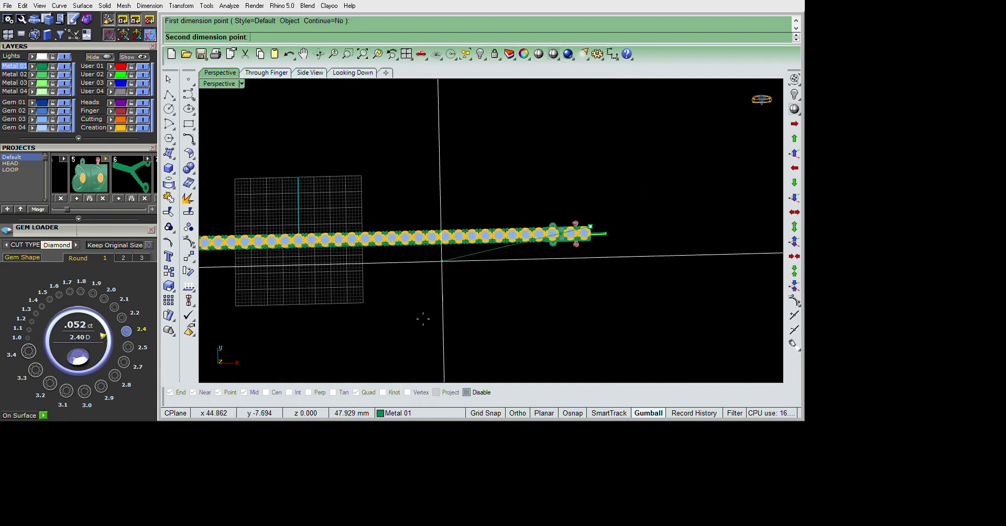
pyautogui.scroll(1, 543, 279)
pyautogui.scroll(1, 544, 280)
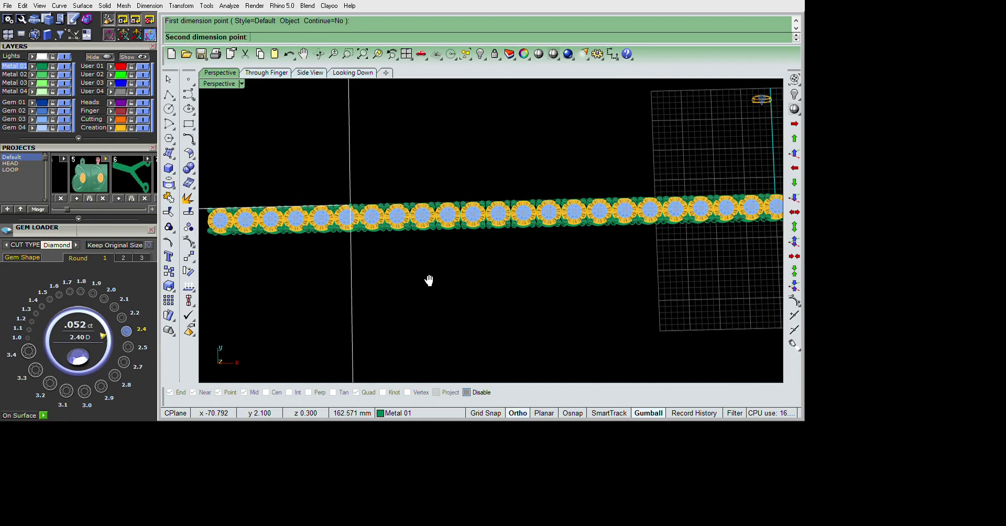
pyautogui.scroll(2, 401, 278)
pyautogui.scroll(3, 387, 274)
pyautogui.scroll(3, 372, 270)
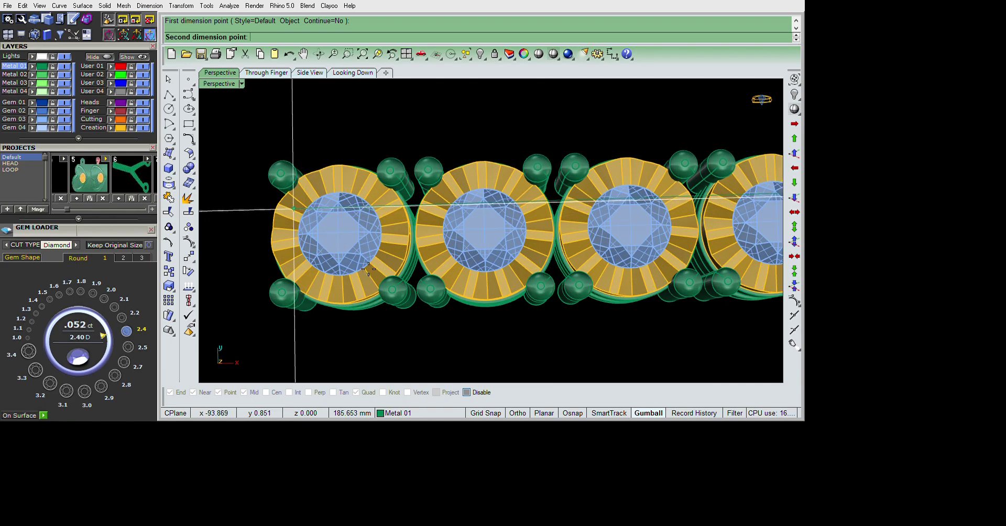
# - Copy the far-end diamond setting and place the copy at the end of the chain
pyautogui.press('Escape')
pyautogui.click(385, 260)
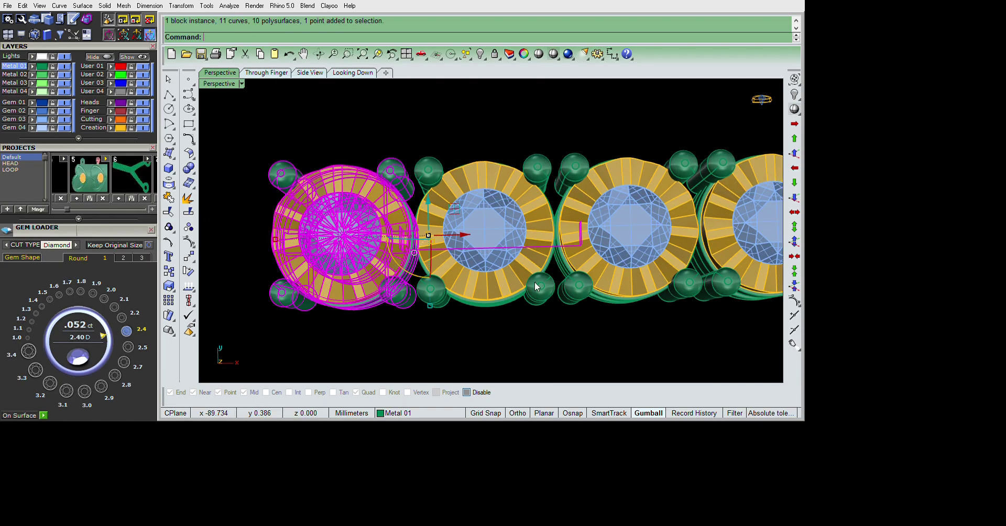
pyautogui.scroll(-2, 623, 249)
pyautogui.click(543, 193)
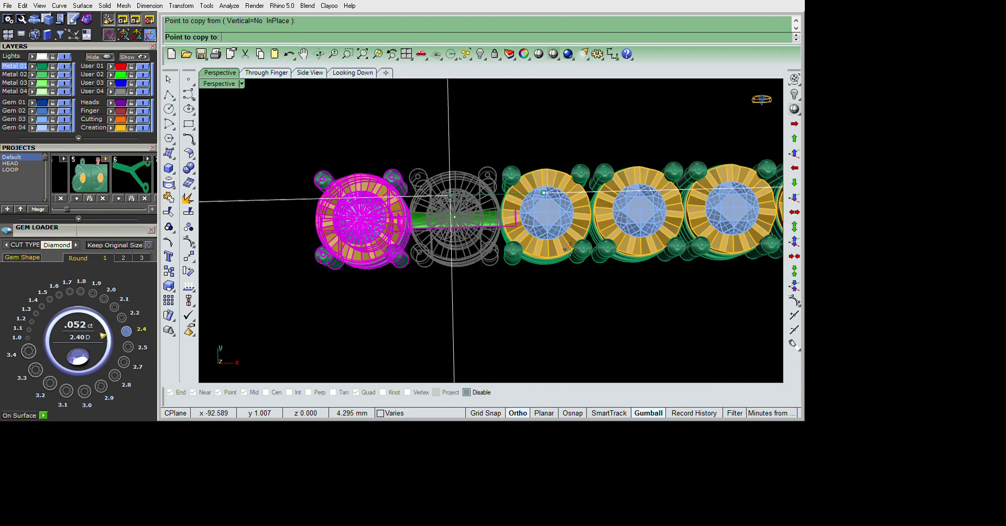
pyautogui.click(450, 195)
pyautogui.press('Return')
pyautogui.scroll(-2, 576, 257)
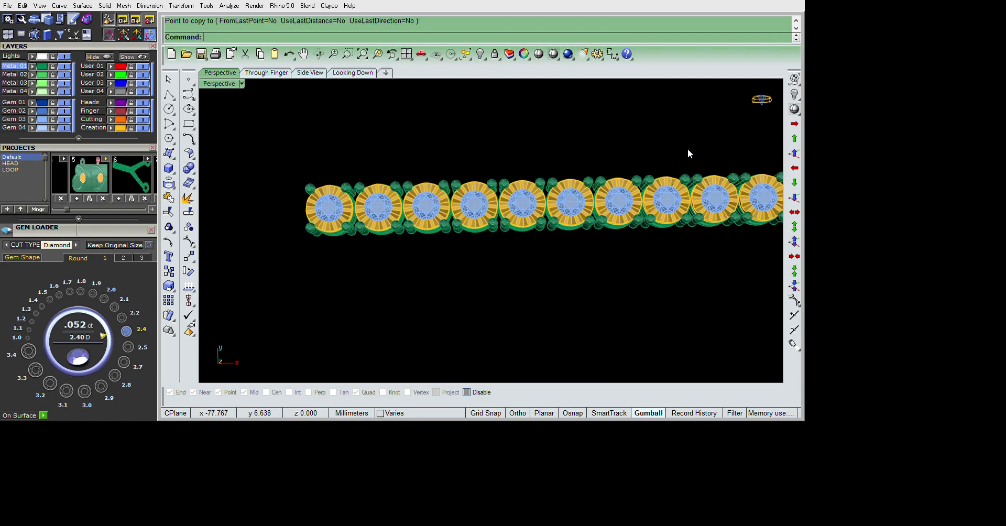
pyautogui.scroll(-3, 617, 296)
pyautogui.moveTo(516, 303)
pyautogui.mouseDown(button='right')
pyautogui.moveTo(530, 215)
pyautogui.moveTo(536, 250)
pyautogui.moveTo(579, 308)
pyautogui.moveTo(685, 337)
pyautogui.moveTo(795, 313)
pyautogui.mouseUp(button='right')
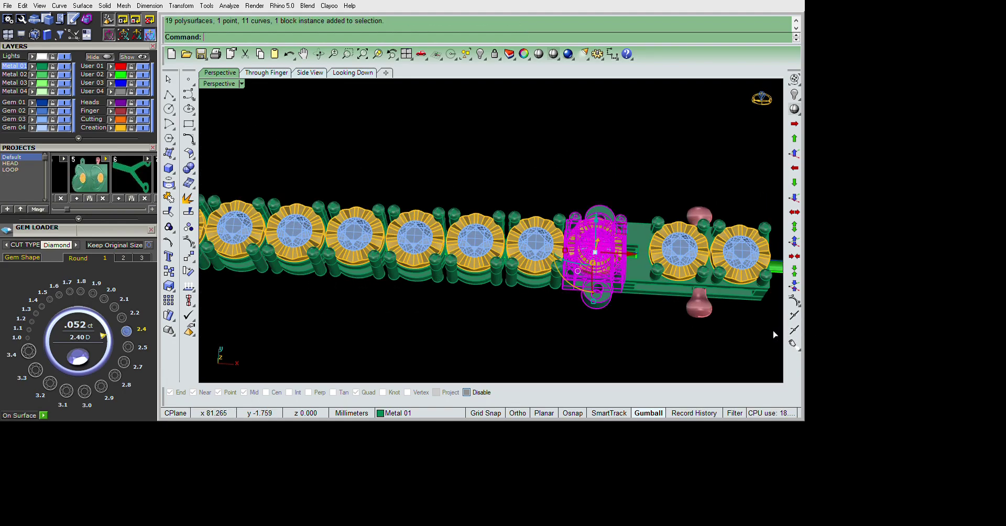
pyautogui.scroll(-5, 770, 329)
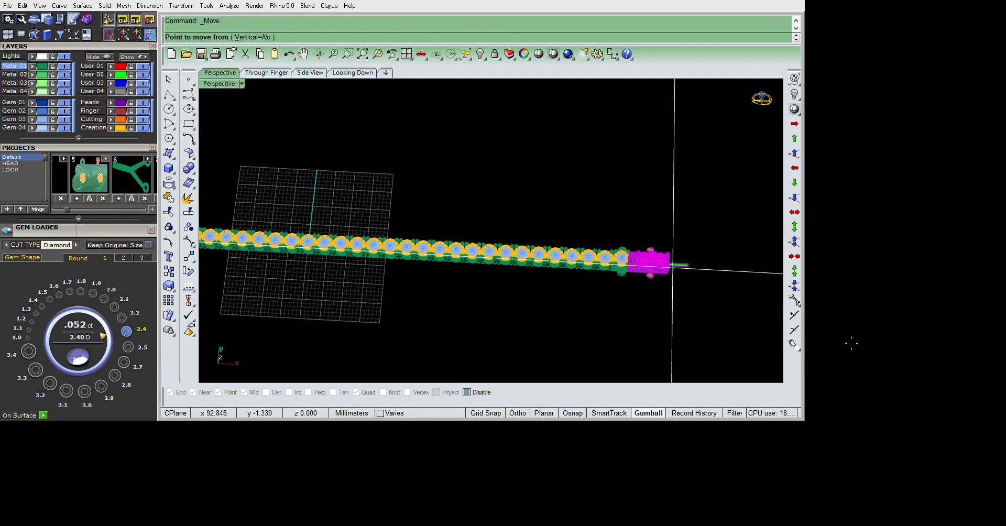
pyautogui.keyDown('shift'); pyautogui.moveTo(710, 313); pyautogui.dragTo(355, 298, button='right'); pyautogui.keyUp('shift')
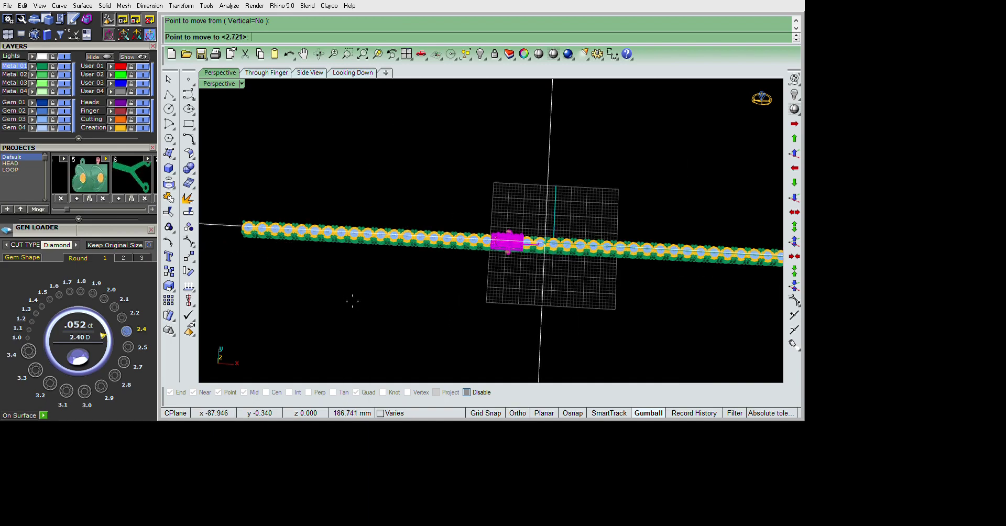
pyautogui.scroll(3, 352, 301)
pyautogui.scroll(2, 536, 298)
pyautogui.scroll(2, 522, 291)
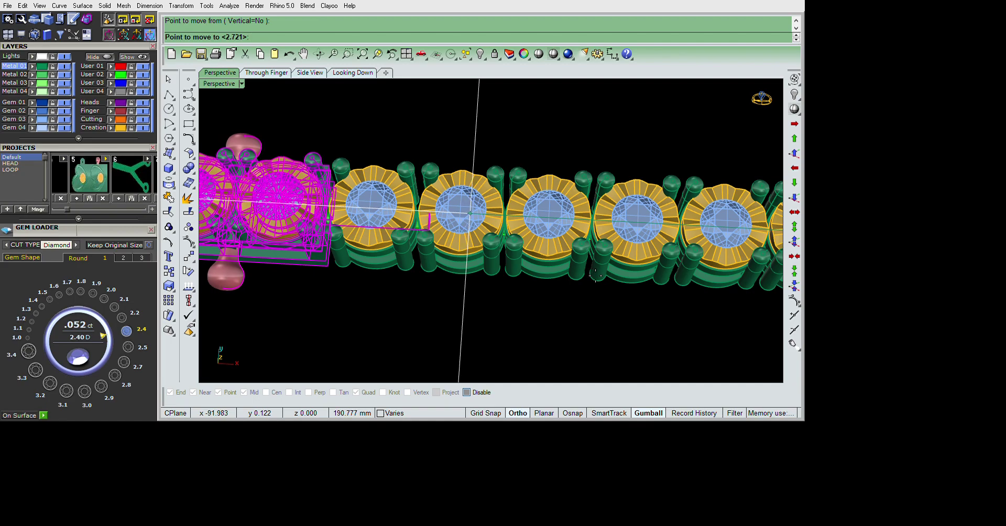
pyautogui.press('Escape')
pyautogui.scroll(-5, 576, 299)
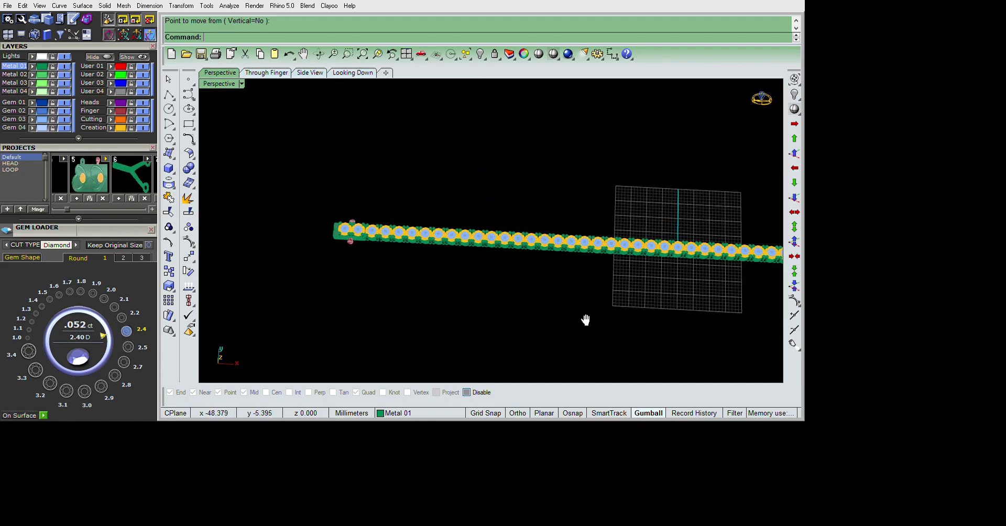
pyautogui.scroll(5, 703, 329)
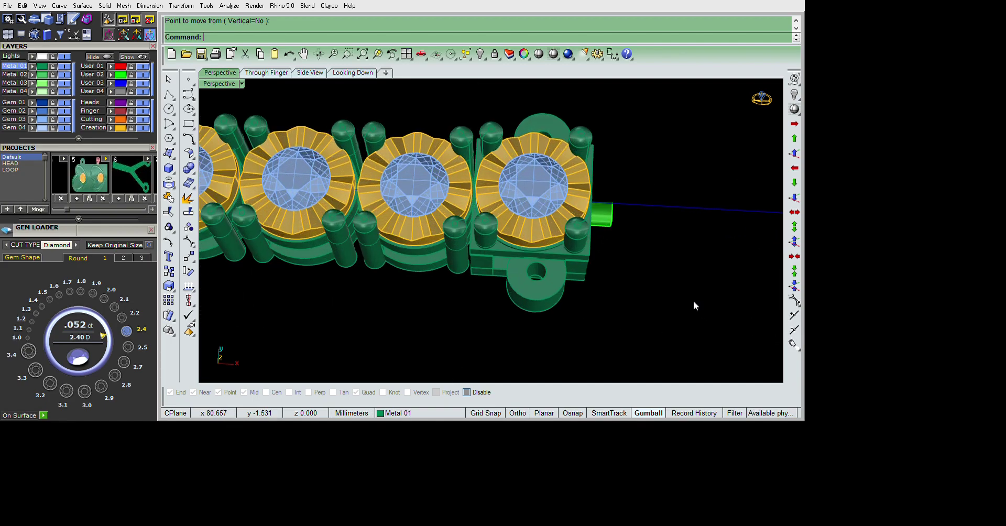
pyautogui.hotkey('ctrl', 'a')
pyautogui.moveTo(697, 303)
pyautogui.mouseDown(button='right')
pyautogui.moveTo(684, 212)
pyautogui.moveTo(711, 343)
pyautogui.mouseUp(button='right')
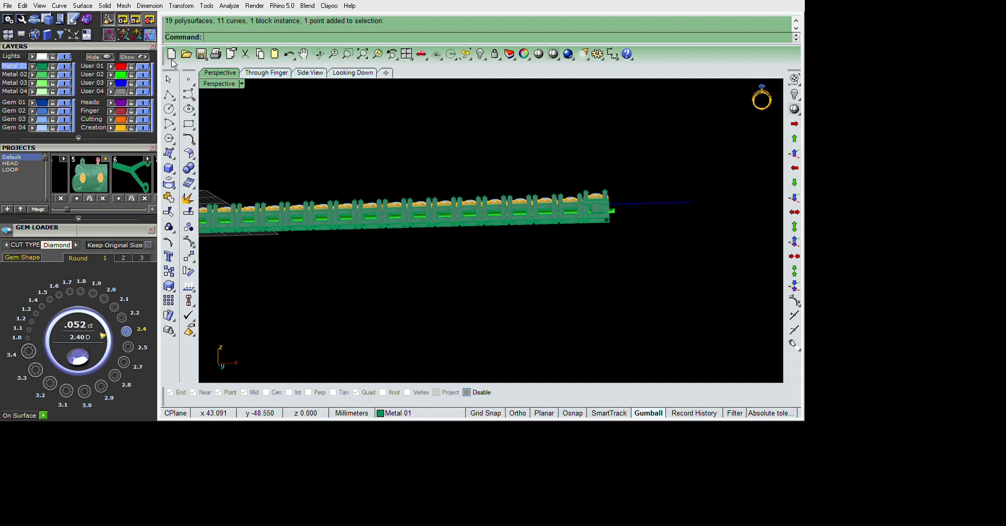
# - Orbit and zoom around the rendered gem chain, viewing it from above, diagonally and low-oblique
pyautogui.scroll(3, 140, 64)
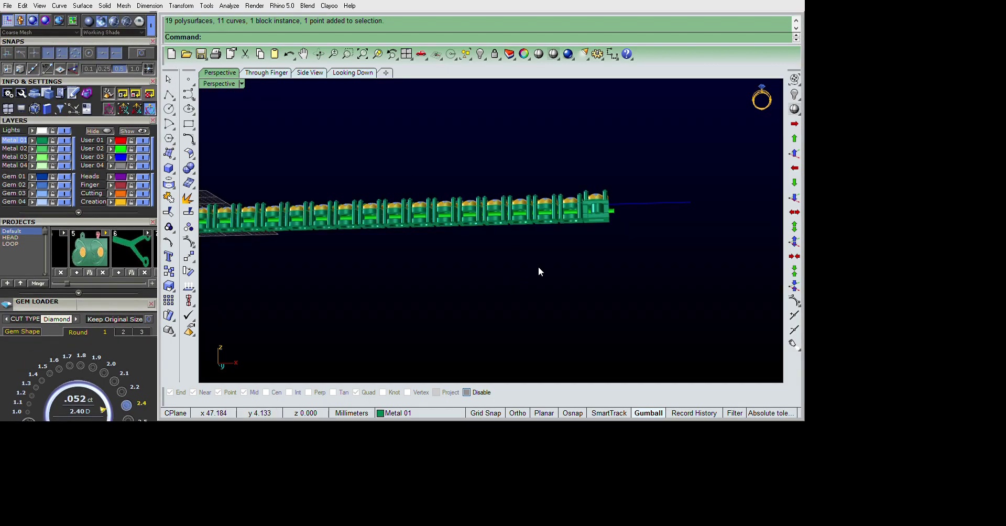
pyautogui.moveTo(539, 271); pyautogui.dragTo(527, 301, button='right')
pyautogui.scroll(3, 624, 285)
pyautogui.scroll(2, 594, 235)
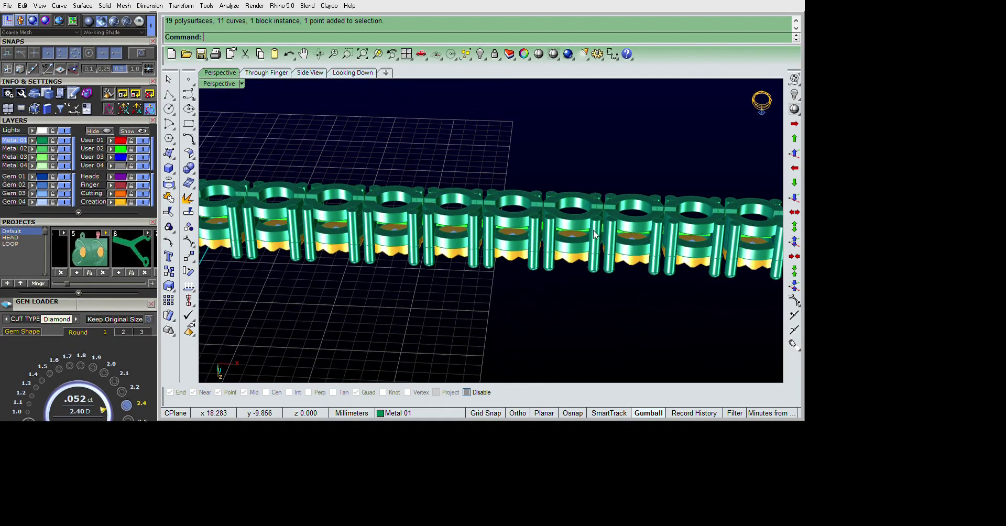
pyautogui.moveTo(595, 234)
pyautogui.mouseDown(button='right')
pyautogui.moveTo(618, 345)
pyautogui.moveTo(615, 393)
pyautogui.moveTo(644, 299)
pyautogui.moveTo(602, 360)
pyautogui.moveTo(586, 331)
pyautogui.moveTo(669, 355)
pyautogui.moveTo(527, 334)
pyautogui.moveTo(554, 306)
pyautogui.moveTo(595, 289)
pyautogui.moveTo(513, 294)
pyautogui.moveTo(667, 258)
pyautogui.moveTo(432, 310)
pyautogui.moveTo(597, 283)
pyautogui.mouseUp(button='right')
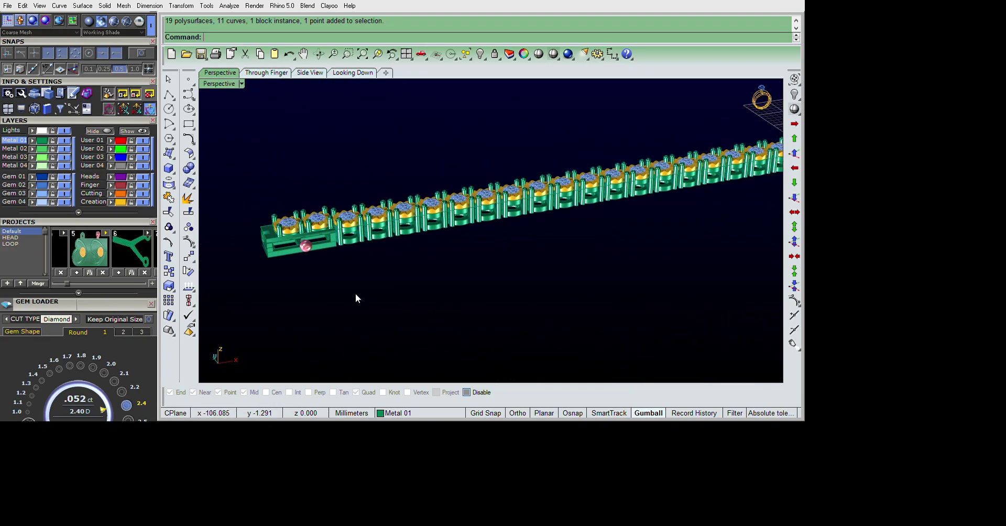
pyautogui.moveTo(355, 293)
pyautogui.mouseDown(button='right')
pyautogui.moveTo(368, 232)
pyautogui.moveTo(410, 383)
pyautogui.moveTo(432, 268)
pyautogui.moveTo(589, 184)
pyautogui.moveTo(555, 312)
pyautogui.moveTo(539, 232)
pyautogui.moveTo(654, 219)
pyautogui.mouseUp(button='right')
pyautogui.scroll(5, 671, 241)
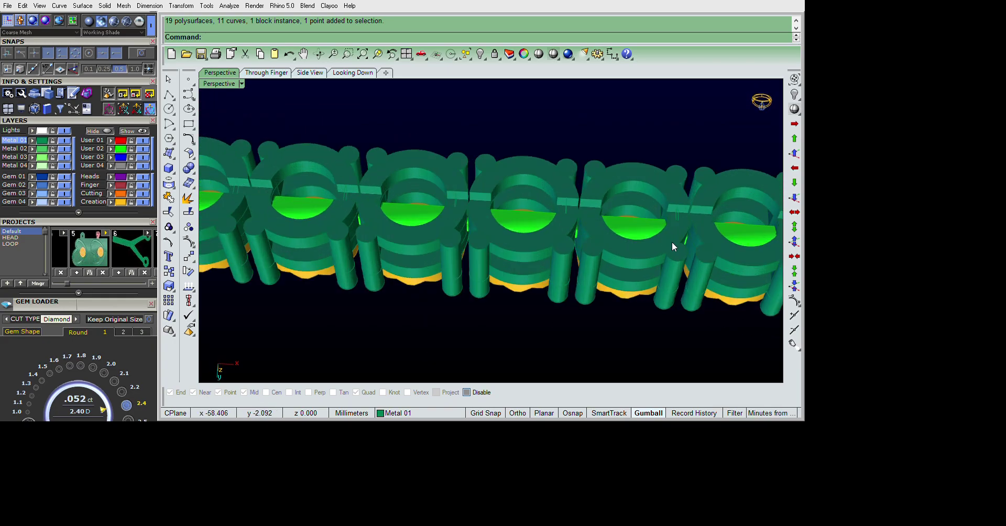
pyautogui.scroll(-3, 543, 263)
pyautogui.moveTo(542, 263)
pyautogui.mouseDown(button='right')
pyautogui.moveTo(610, 275)
pyautogui.moveTo(745, 324)
pyautogui.moveTo(640, 274)
pyautogui.moveTo(580, 290)
pyautogui.moveTo(619, 356)
pyautogui.moveTo(719, 359)
pyautogui.moveTo(518, 344)
pyautogui.moveTo(690, 337)
pyautogui.moveTo(692, 395)
pyautogui.mouseUp(button='right')
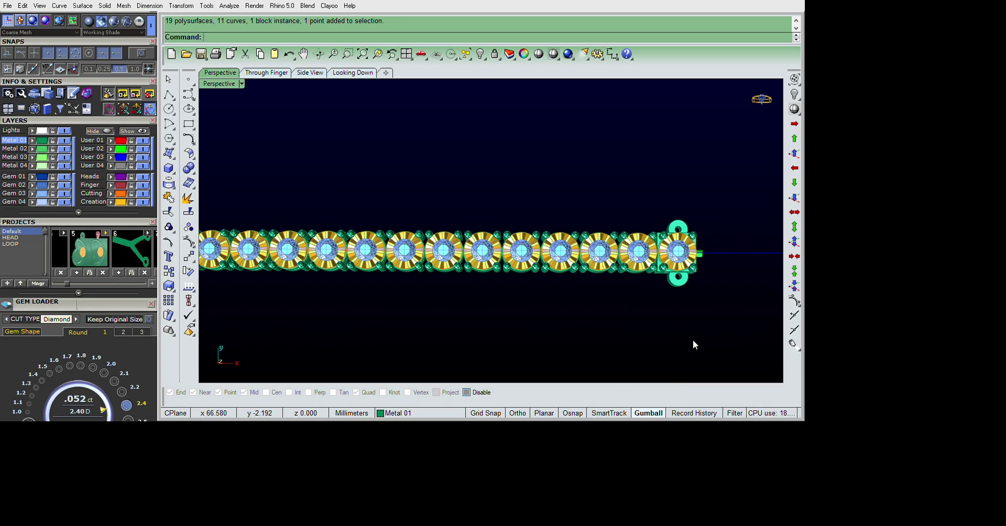
pyautogui.moveTo(693, 339)
pyautogui.mouseDown(button='right')
pyautogui.moveTo(639, 356)
pyautogui.moveTo(747, 283)
pyautogui.moveTo(488, 273)
pyautogui.moveTo(520, 239)
pyautogui.moveTo(507, 322)
pyautogui.moveTo(521, 215)
pyautogui.moveTo(540, 203)
pyautogui.moveTo(566, 388)
pyautogui.moveTo(552, 384)
pyautogui.moveTo(552, 367)
pyautogui.mouseUp(button='right')
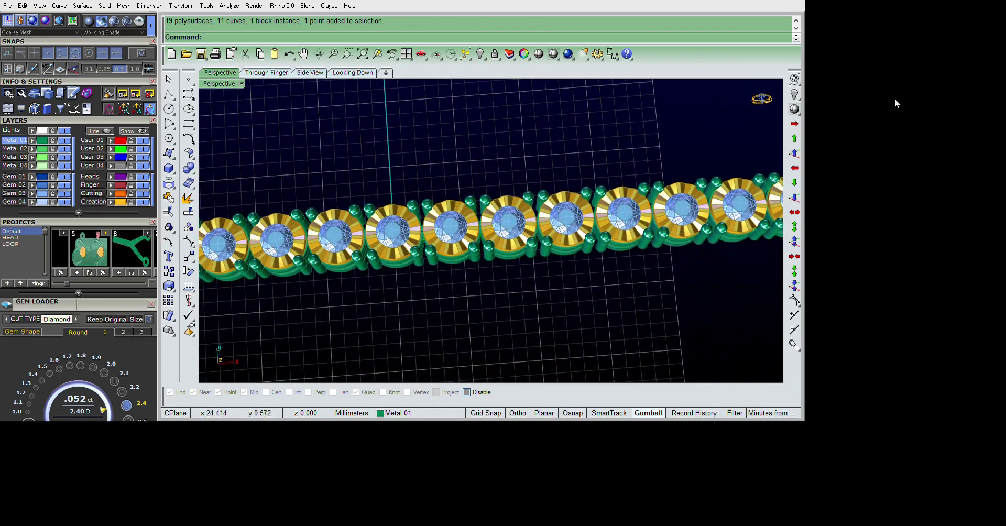